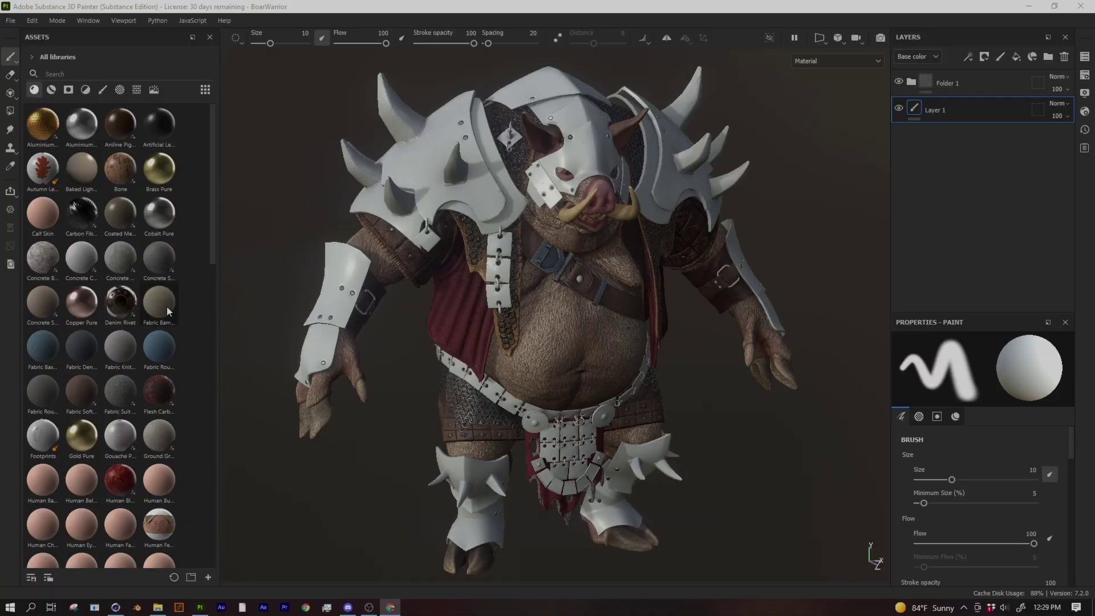
Orbit around the helmet to show the metal, worn edges, rust and dirt up close
scroll(113, 178, "down", 10)
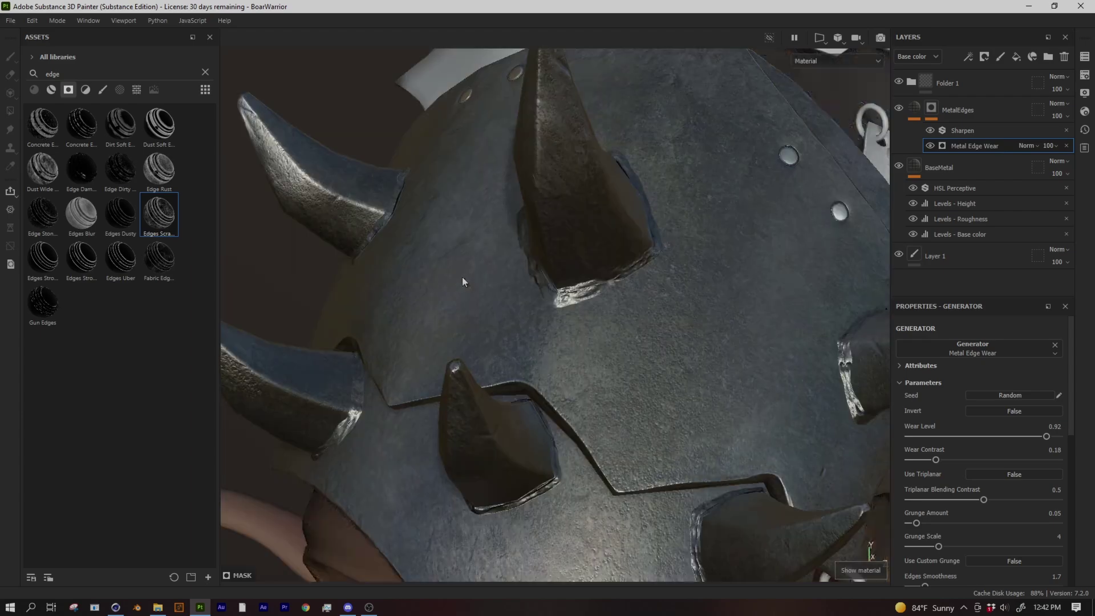
mouse_move(462, 276)
left_mouse_down("alt")
mouse_move(508, 407)
mouse_move(576, 355)
mouse_move(523, 357)
left_mouse_up("alt")
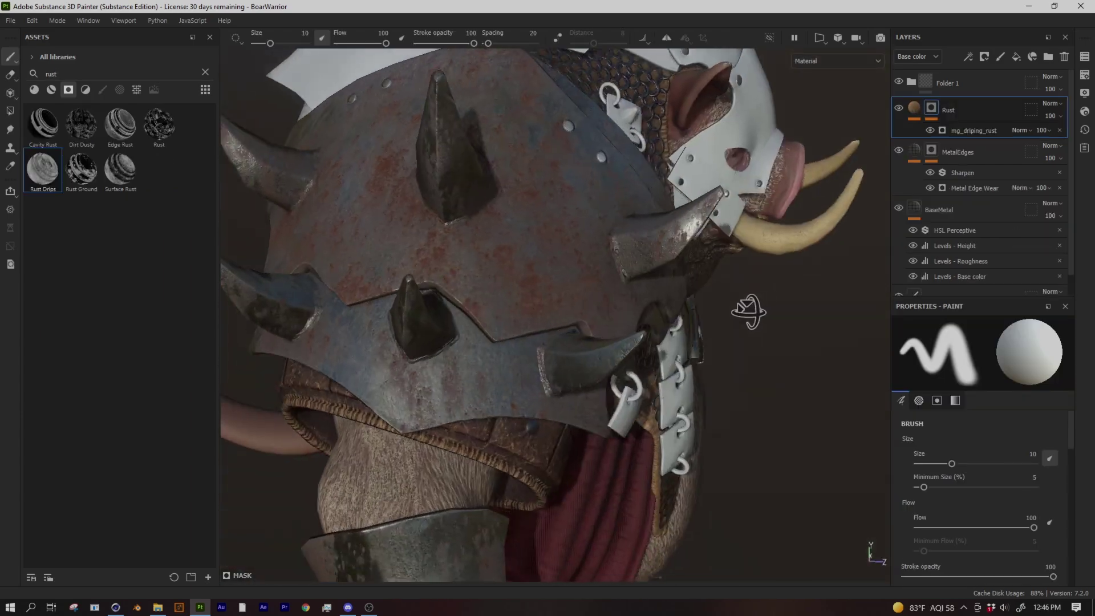
left_click_drag(749, 311, 513, 367, "alt")
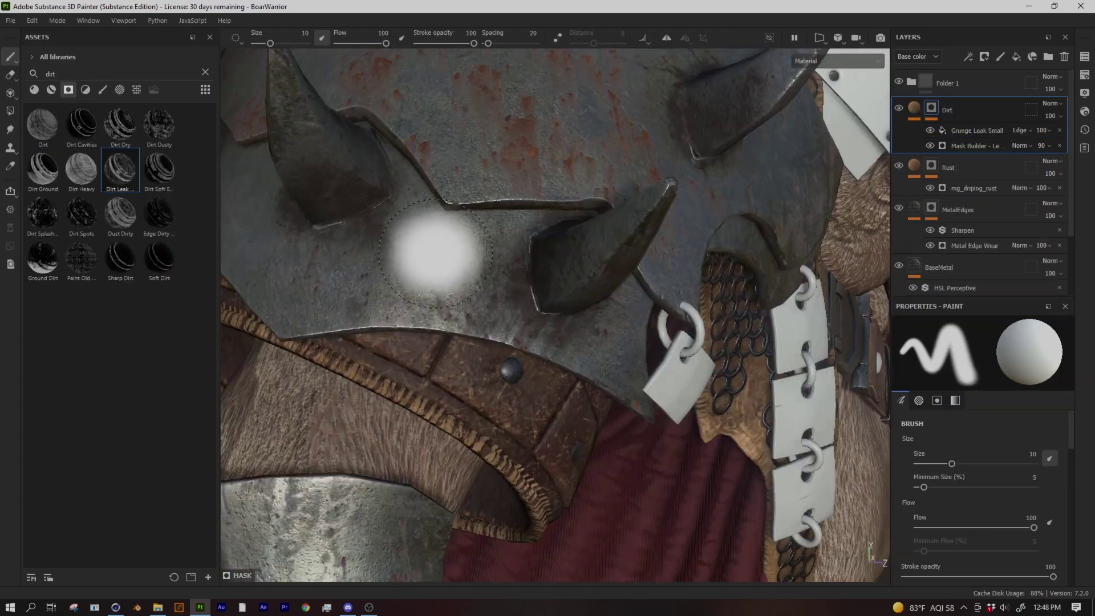
mouse_move(439, 244)
left_mouse_down("alt")
mouse_move(510, 374)
mouse_move(485, 366)
left_mouse_up("alt")
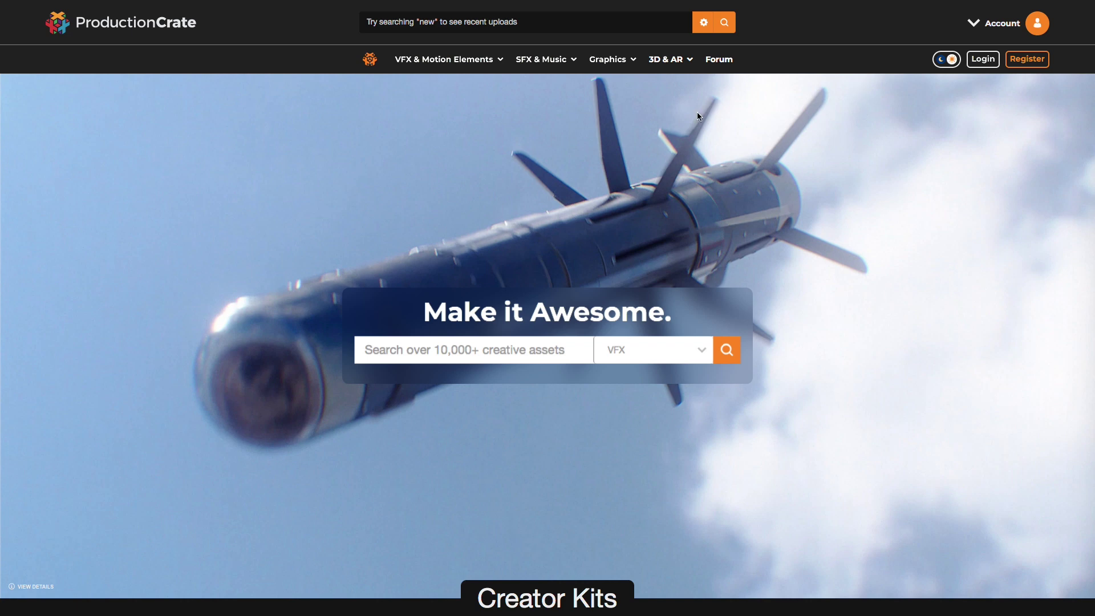
Browse ProductionCrate's Textures > Grunge category and open the Concrete collection
mouse_move(611, 62)
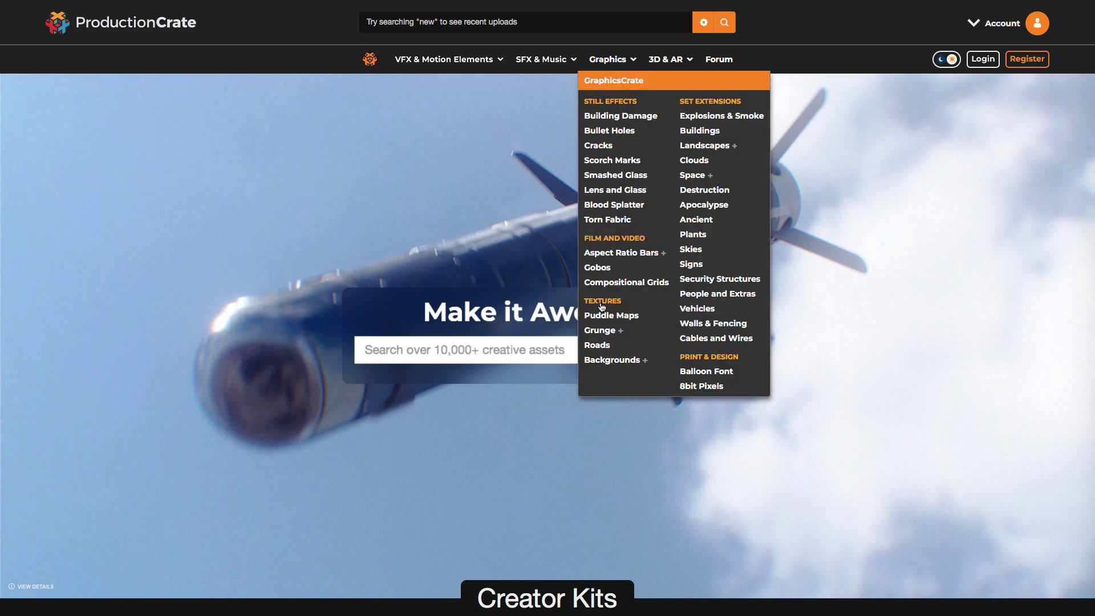
left_click(599, 332)
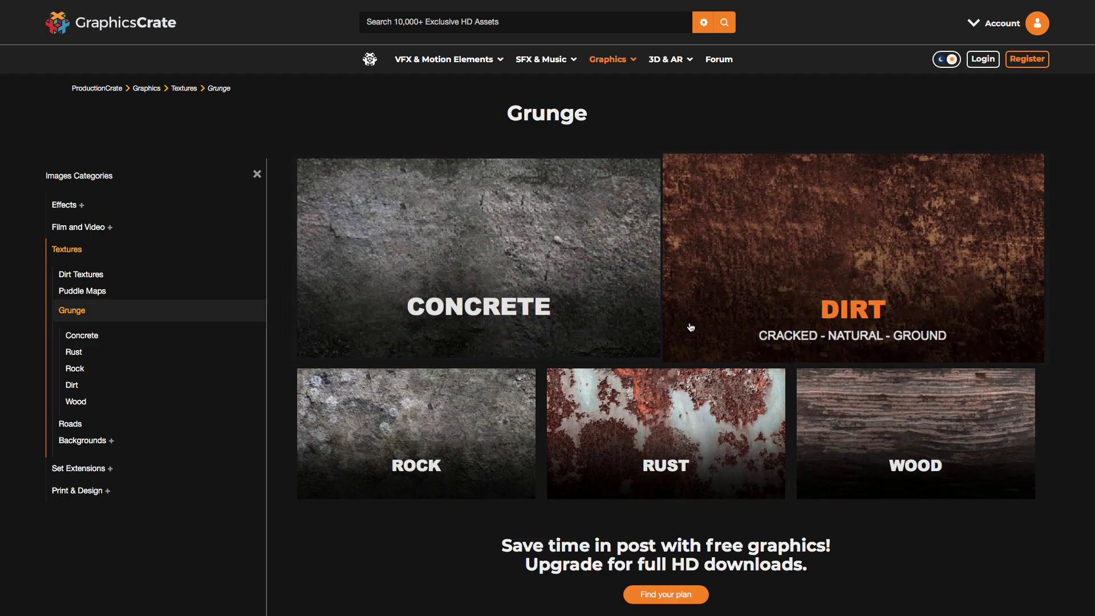
left_click(492, 244)
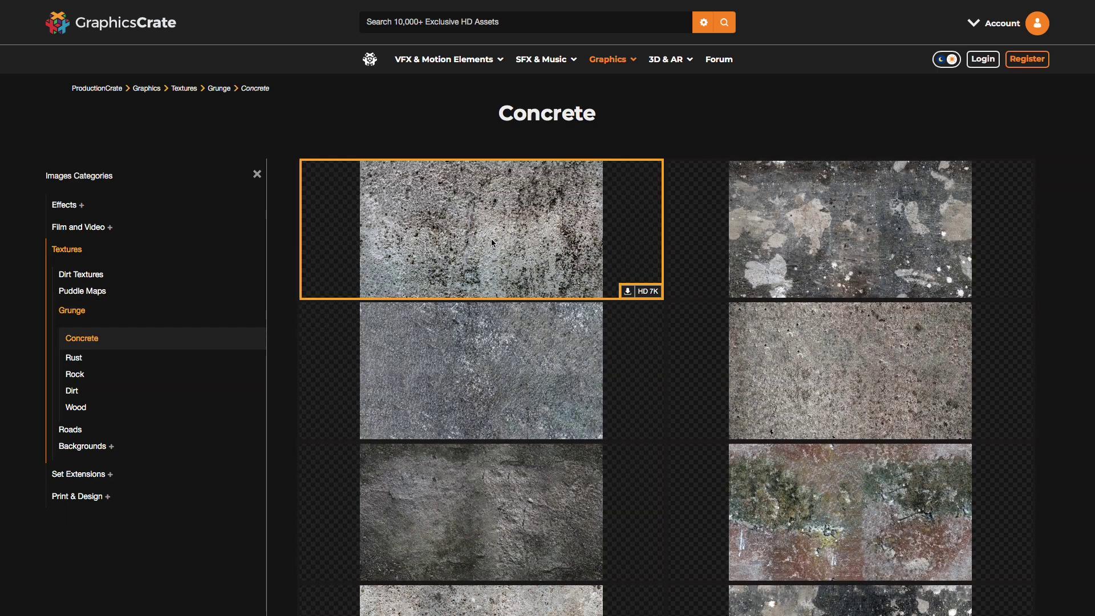
scroll(686, 336, "down", 3)
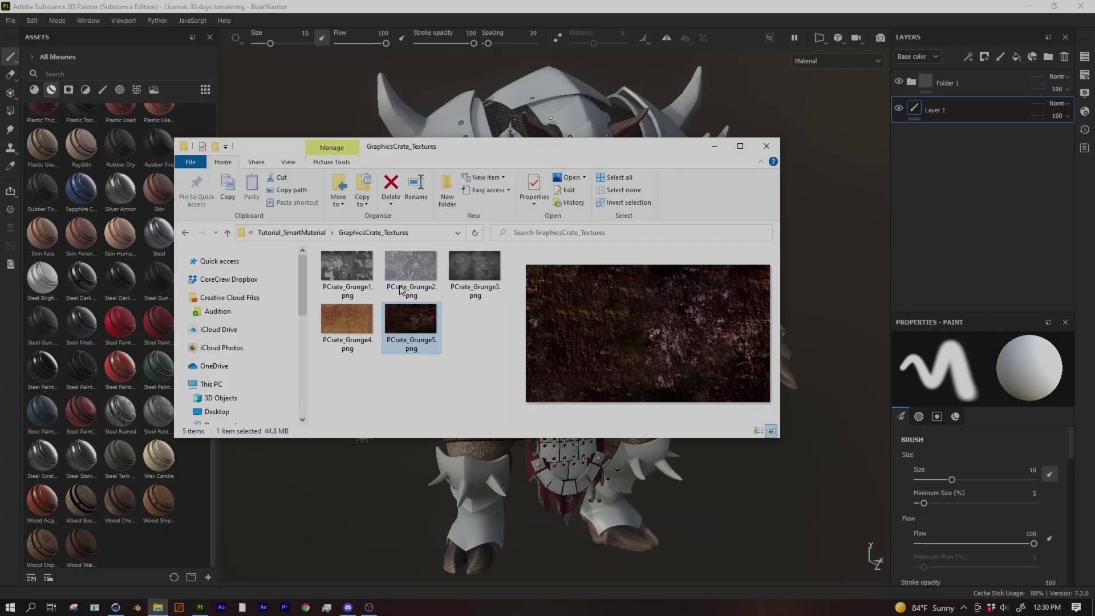
Review the five grunge textures in GraphicsCrate_Textures, preview PCrate_Grunge1, then switch back to Painter
left_click(344, 276)
key("ctrl+a")
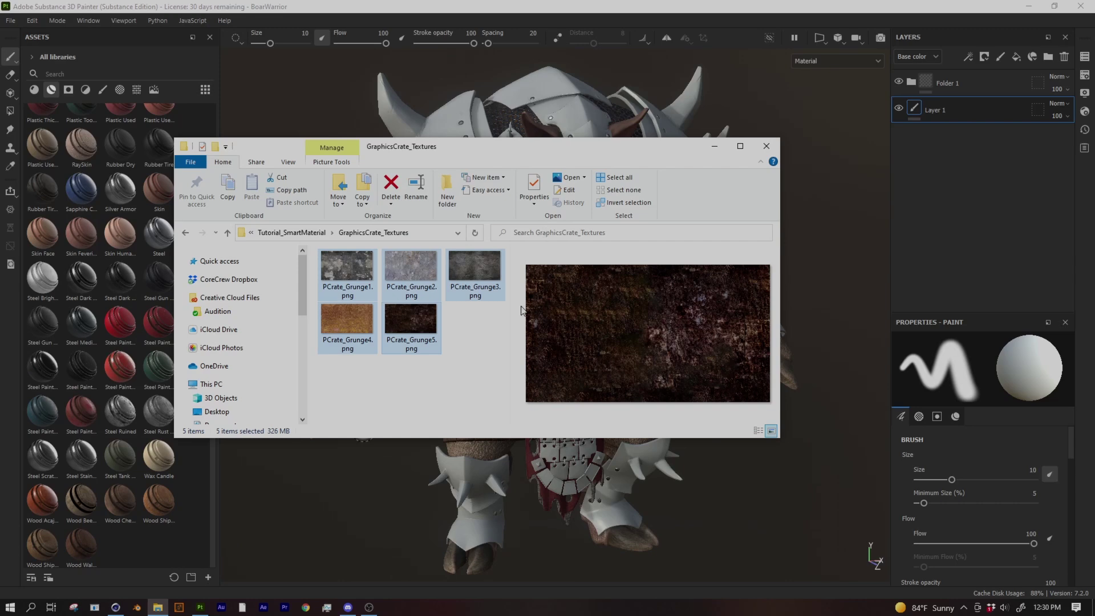
left_click(484, 359)
left_click(349, 291)
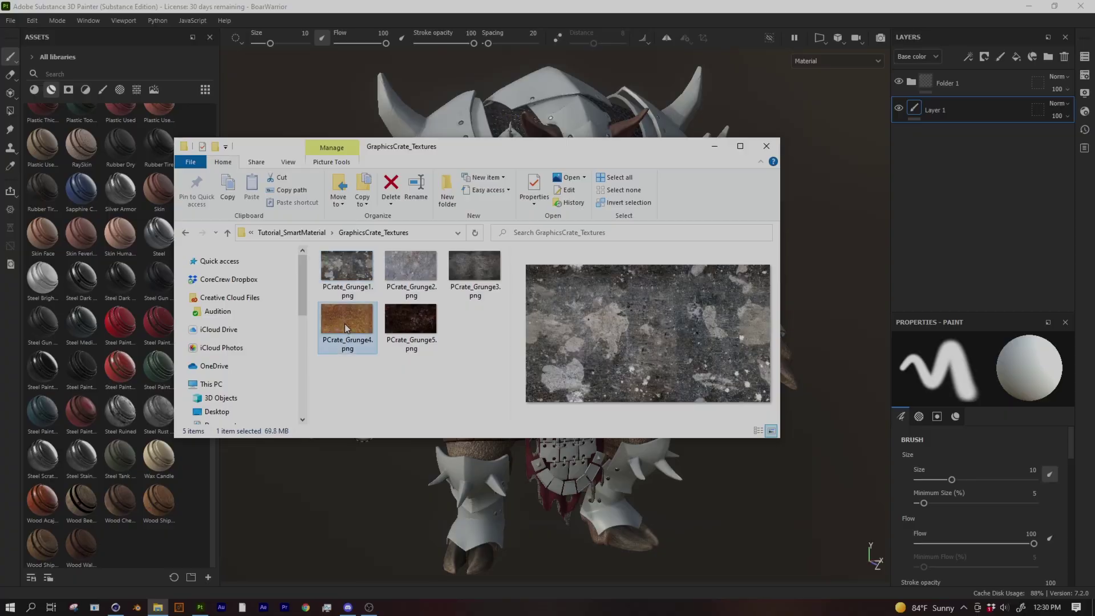
key("alt+Tab")
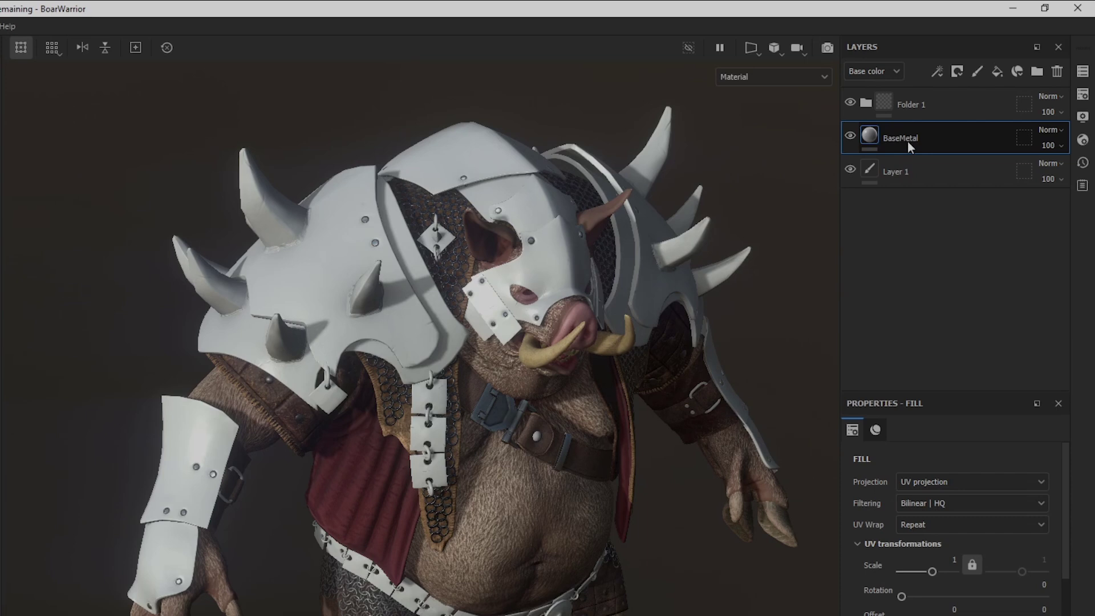
Give the BaseMetal fill base colour 575757 and Metallic 1
left_click_drag(936, 391, 937, 258)
scroll(879, 469, "down", 3)
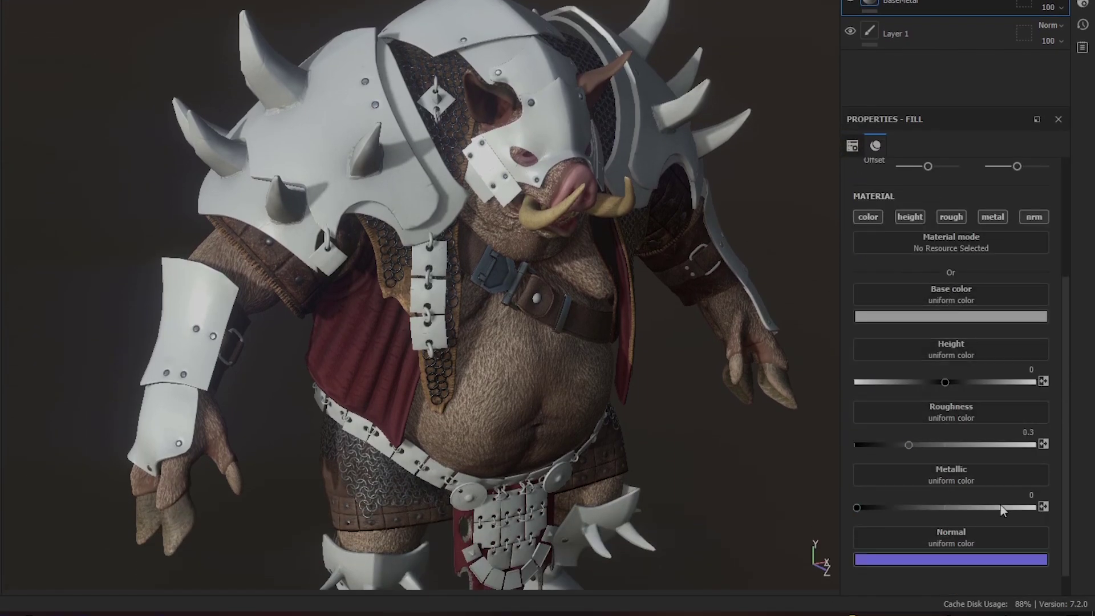
left_click(930, 319)
left_click(874, 423)
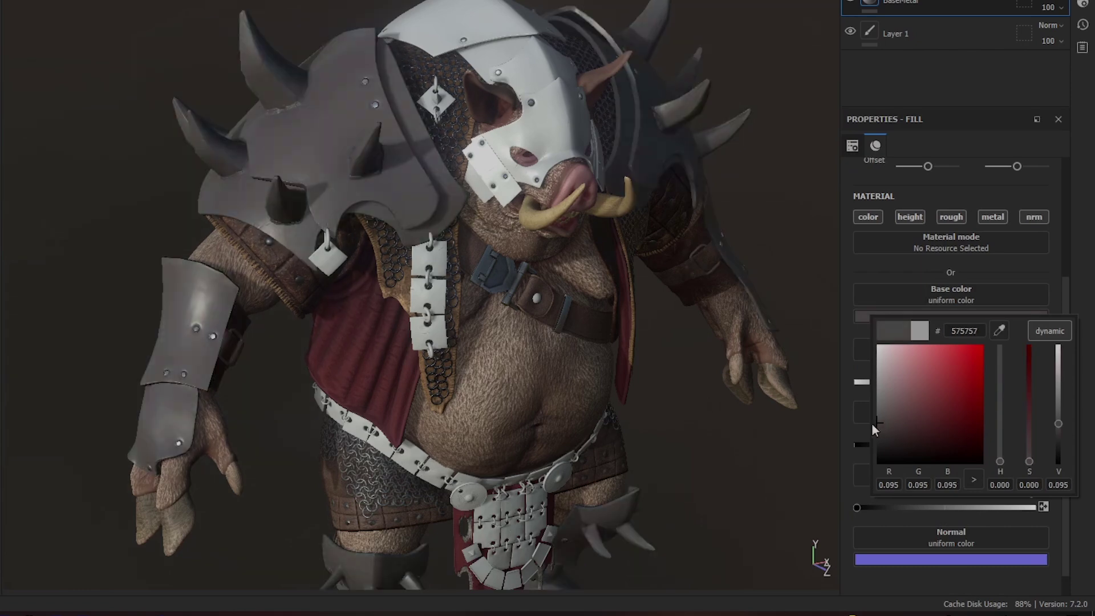
left_click(1074, 224)
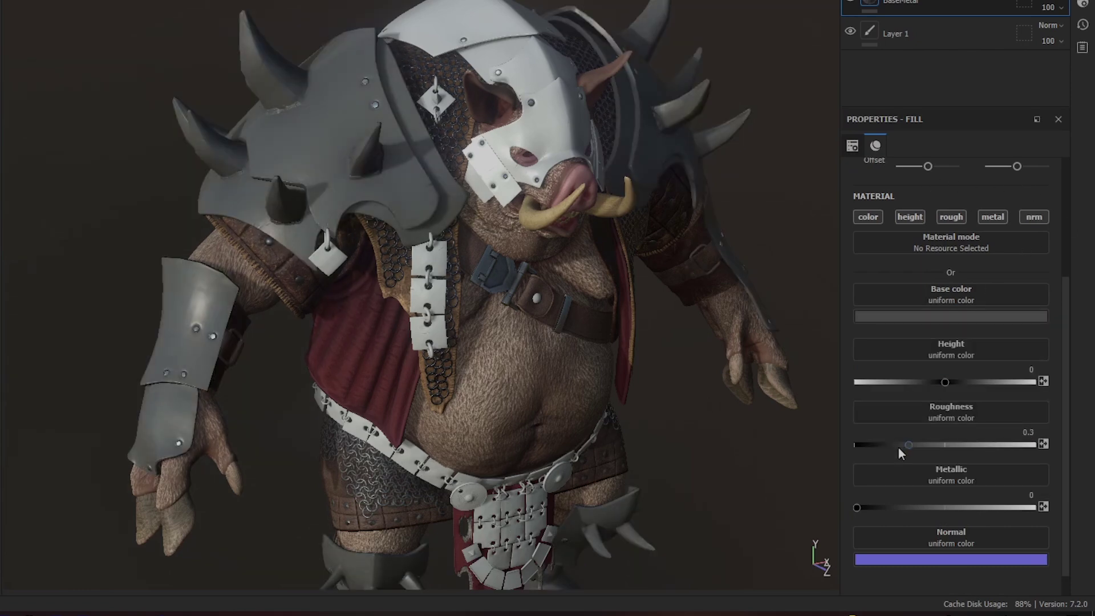
left_click_drag(862, 512, 1033, 508)
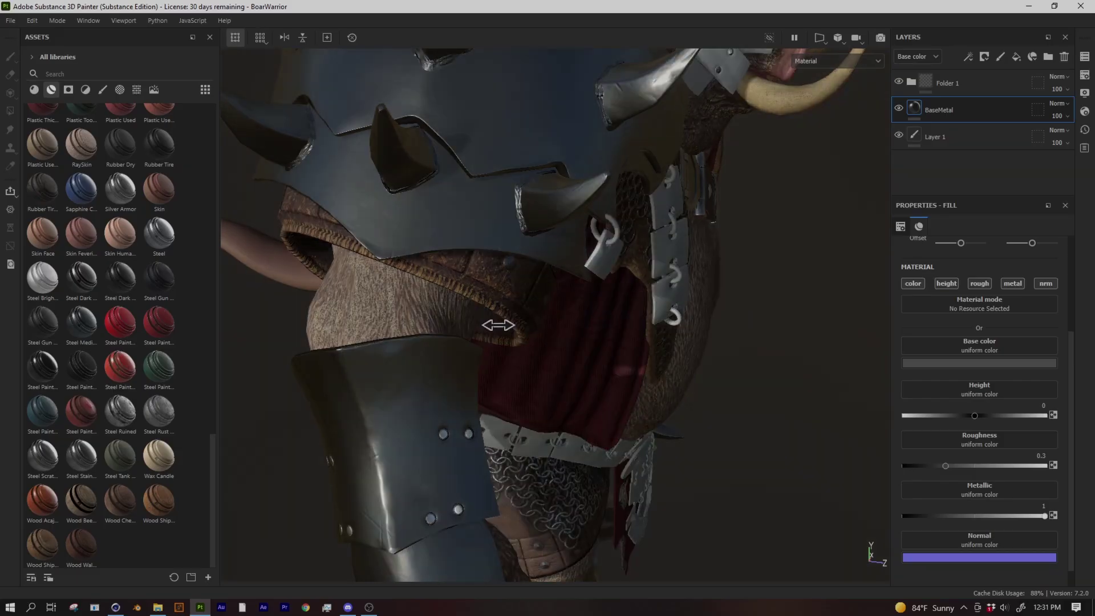
left_click_drag(582, 367, 489, 329, "alt")
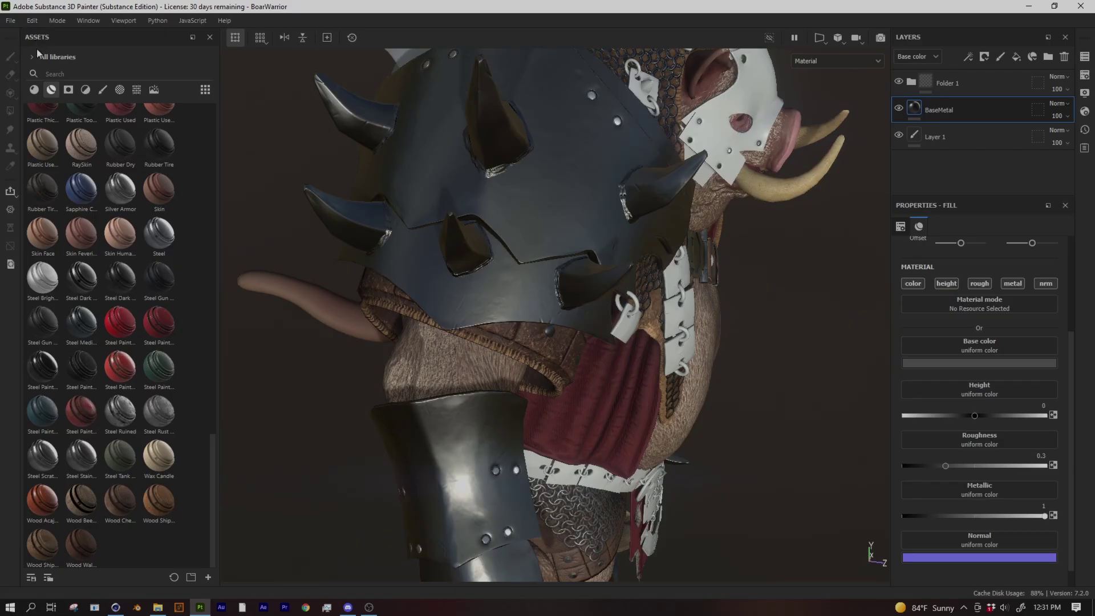
Add PCrate_Grunge1–5 from the GraphicsCrate_Textures folder to the resource import list
left_click(208, 579)
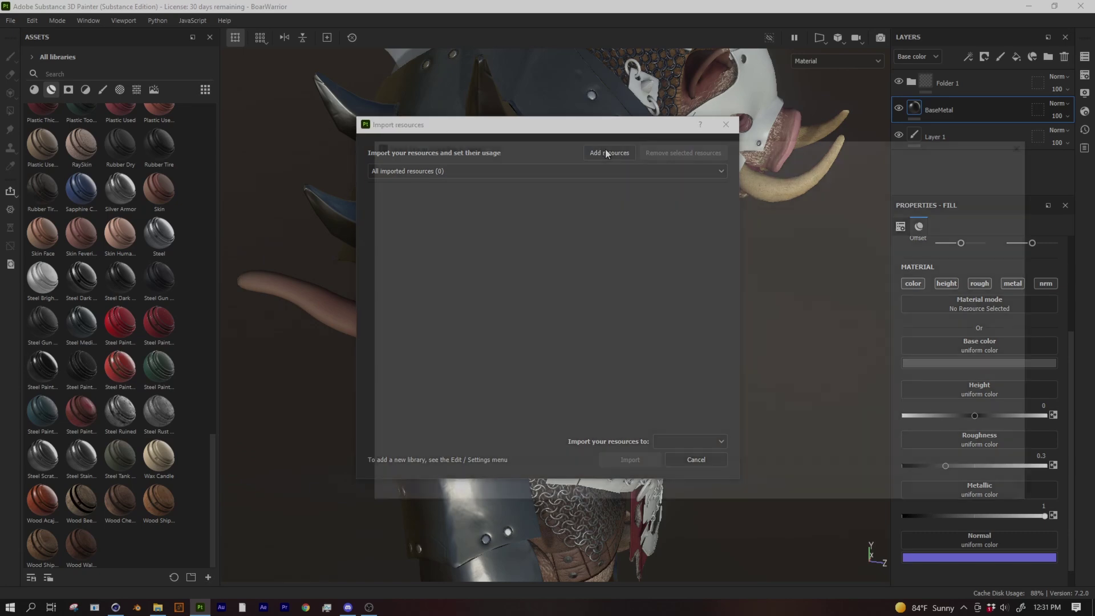
left_click(605, 149)
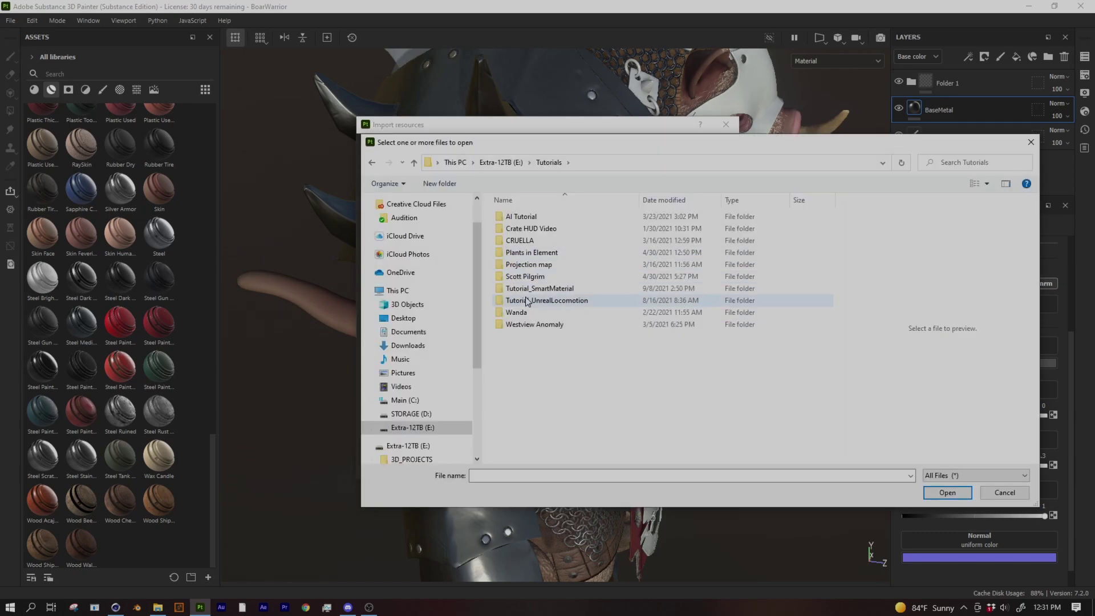
double_click(525, 295)
double_click(516, 218)
left_click(528, 253)
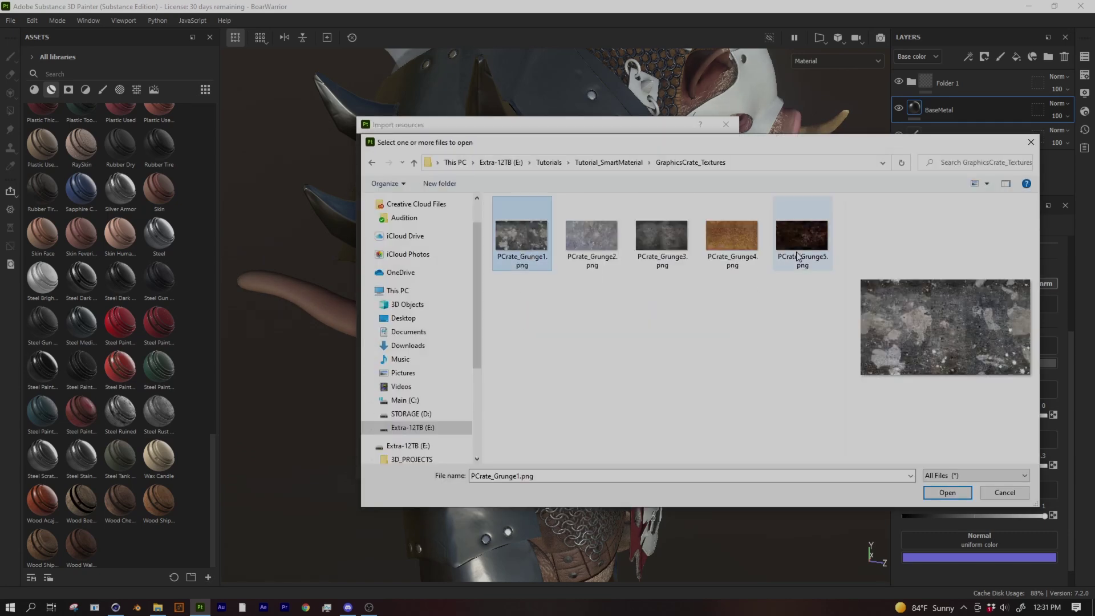
left_click(796, 251, "shift")
key("Return")
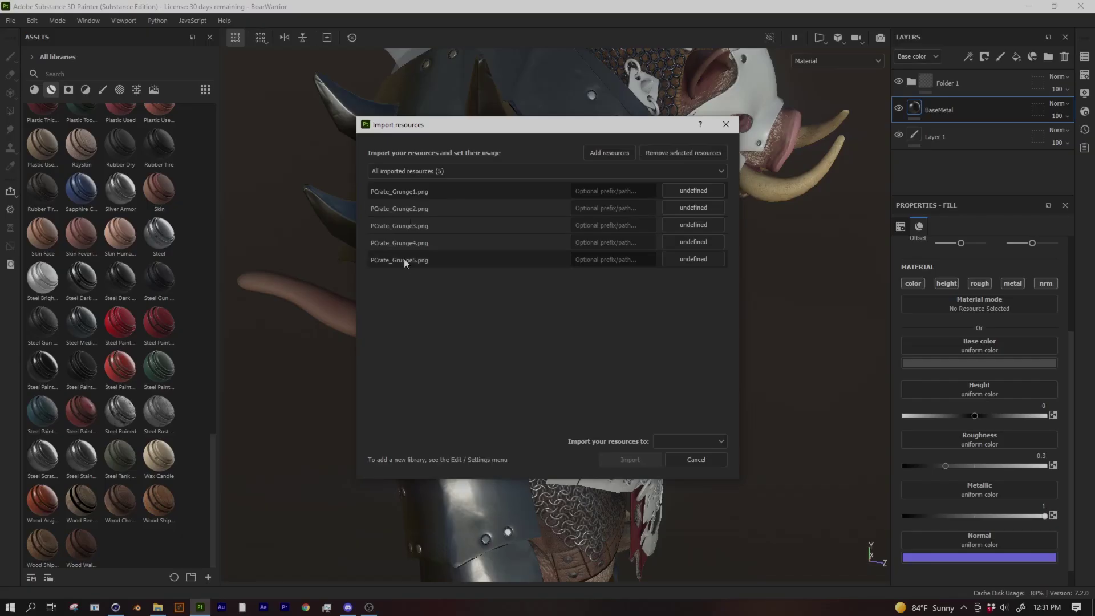
Mark all five files as textures and choose the import destination
left_click(692, 192)
left_click(706, 237)
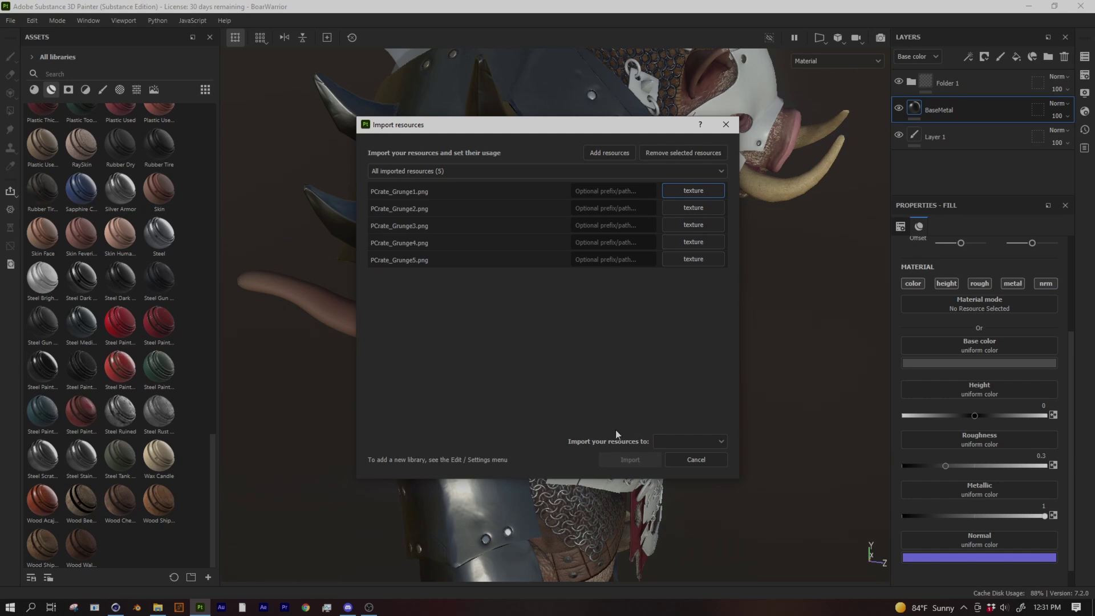
left_click(666, 440)
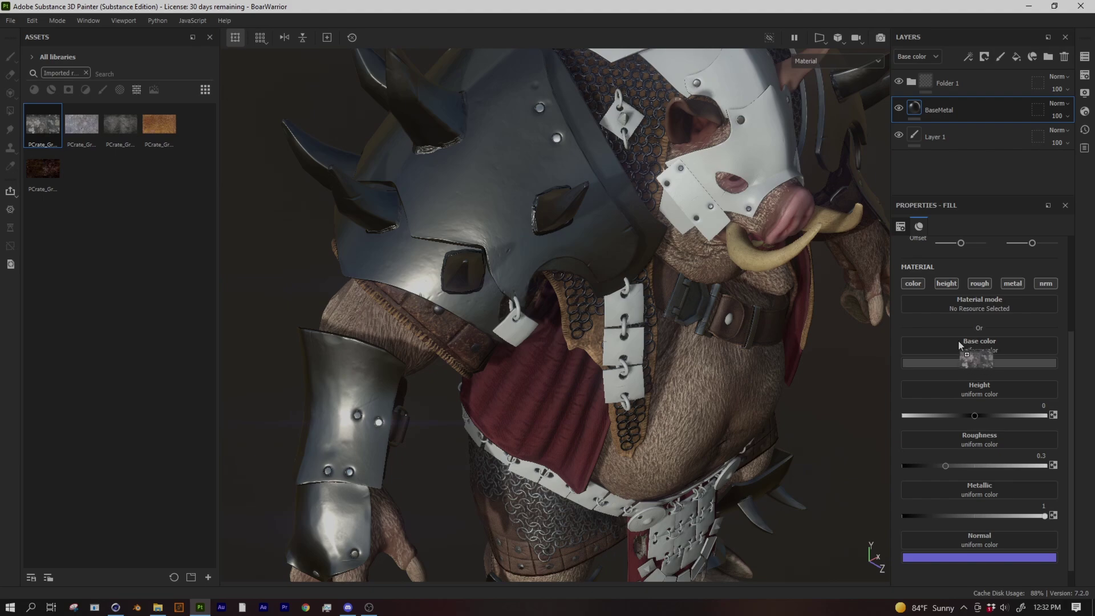
Use PCrate_Grunge1 as BaseMetal's base colour, tri-planar projected at scale 5.14
left_click_drag(960, 344, 962, 346)
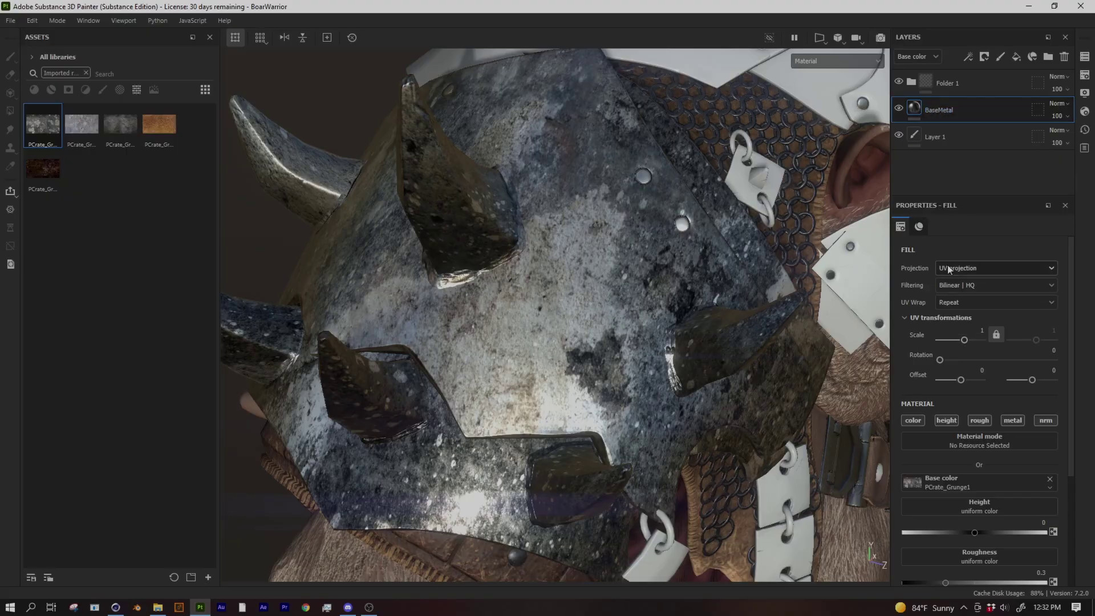
left_click_drag(965, 341, 972, 341)
left_click_drag(513, 371, 481, 375, "alt")
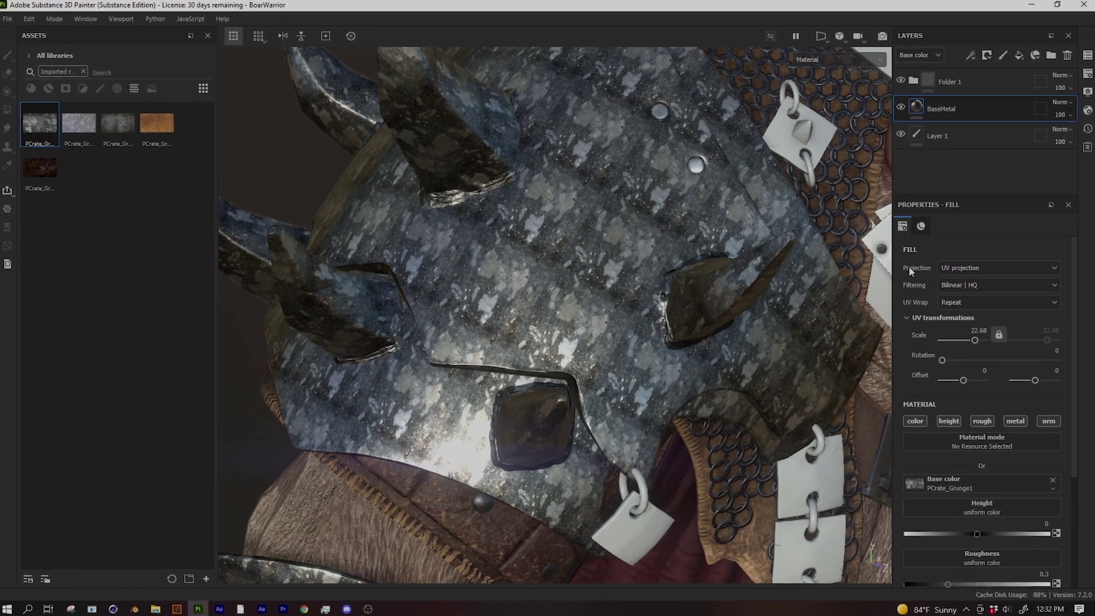
left_click(950, 267)
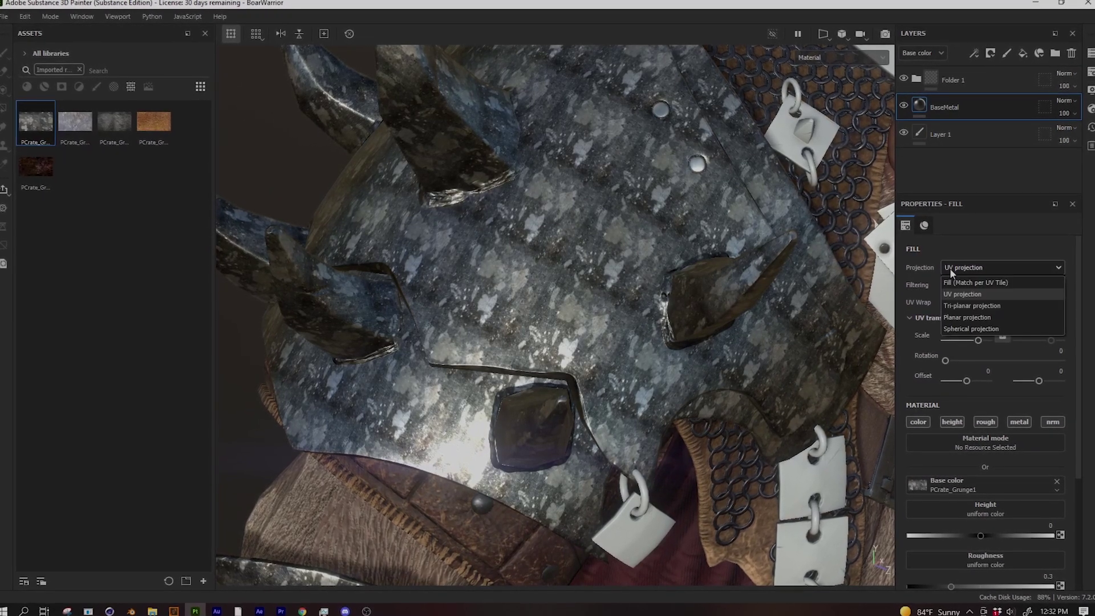
left_click(964, 306)
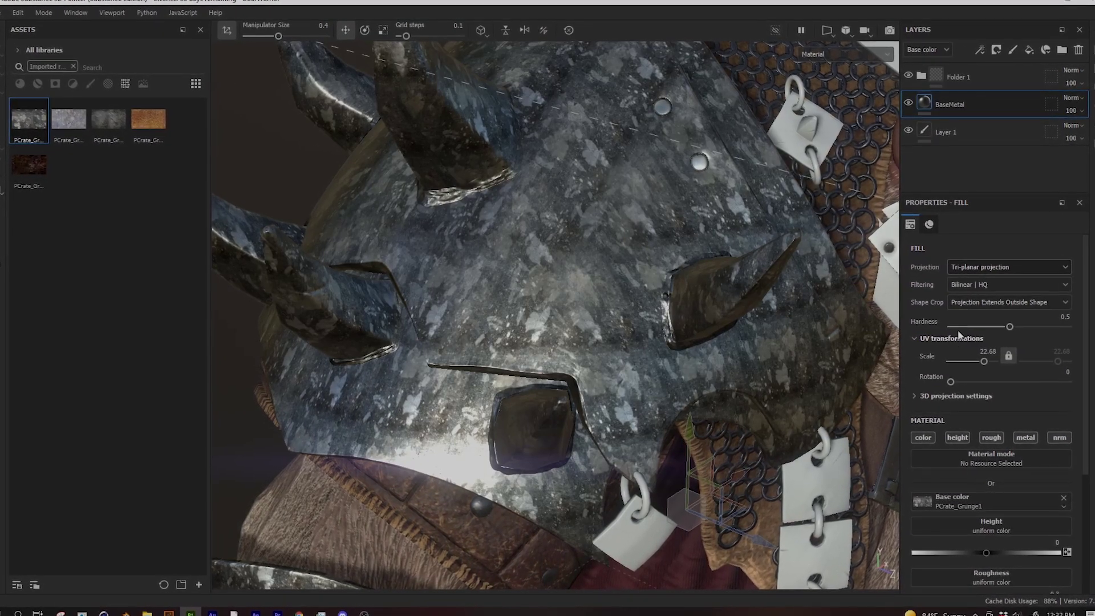
left_click_drag(984, 361, 986, 365)
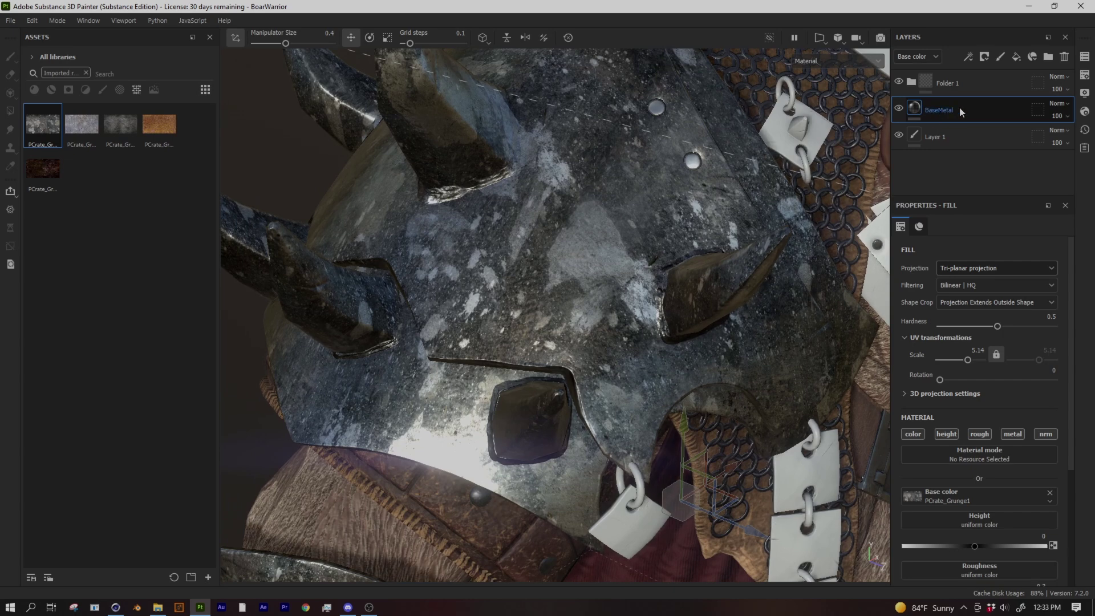
Add a Levels effect to BaseMetal and set base colour levels to 0.142, 0.381 and 0.91
left_click(968, 58)
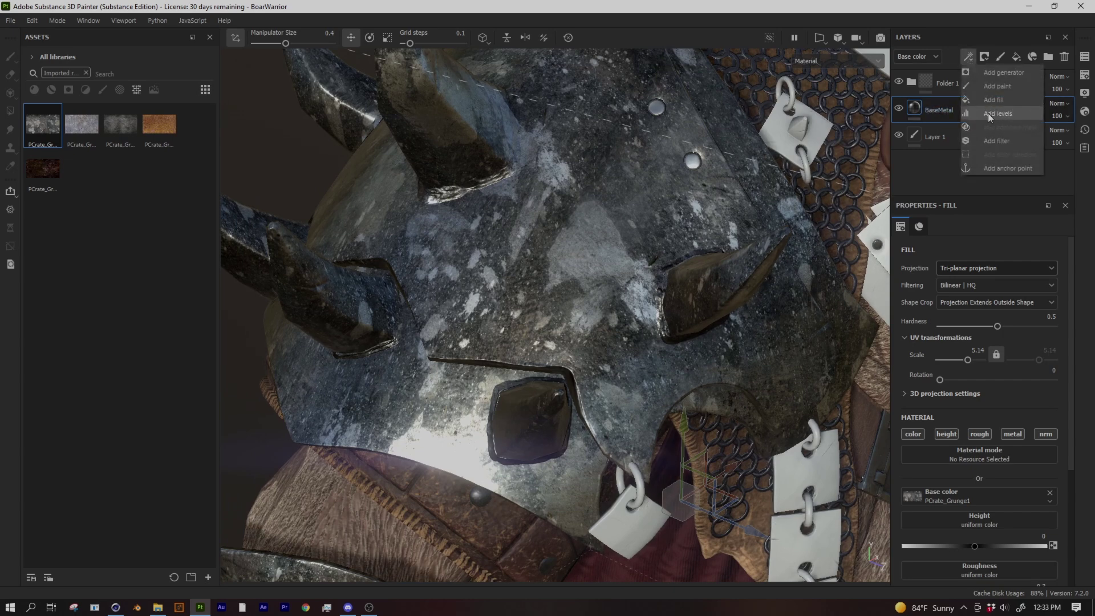
left_click(1005, 114)
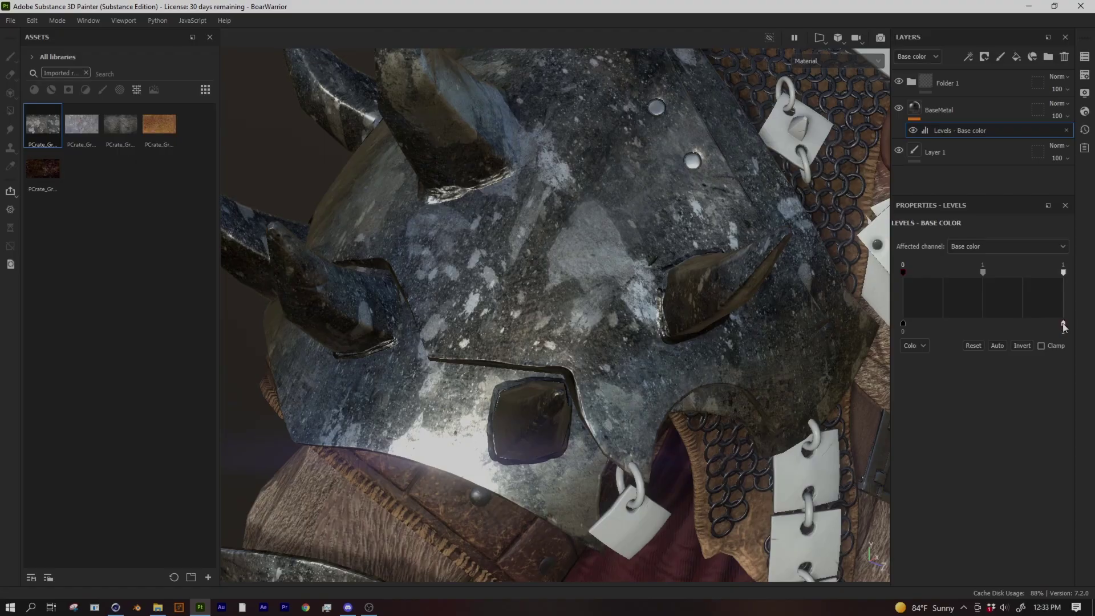
left_click_drag(1063, 324, 991, 324)
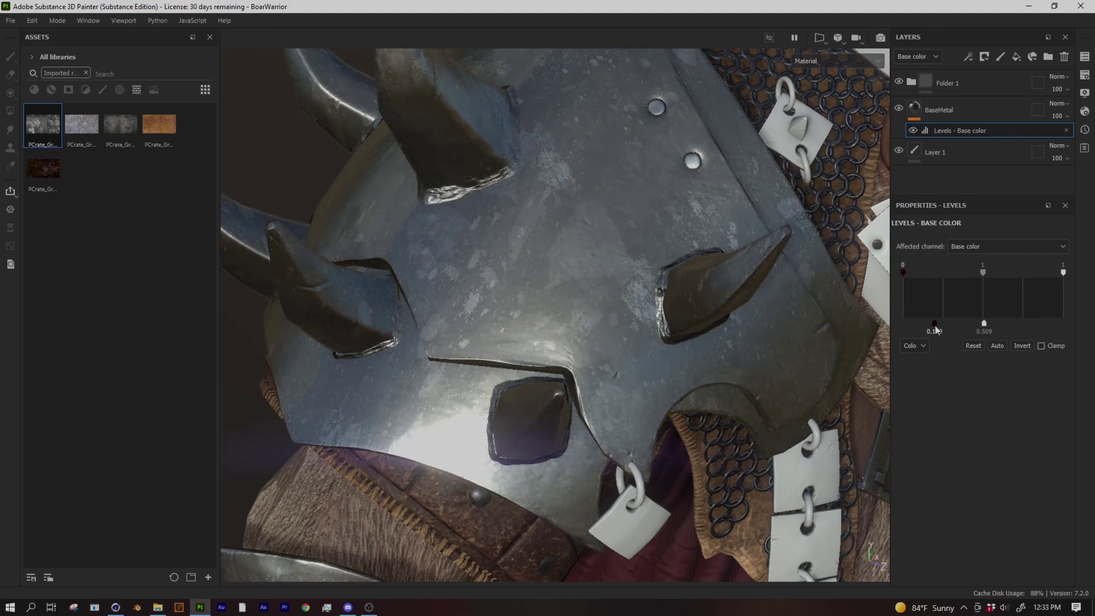
mouse_move(934, 324)
left_mouse_down()
mouse_move(923, 324)
mouse_move(971, 323)
mouse_move(919, 324)
mouse_move(990, 324)
mouse_move(923, 324)
left_mouse_up()
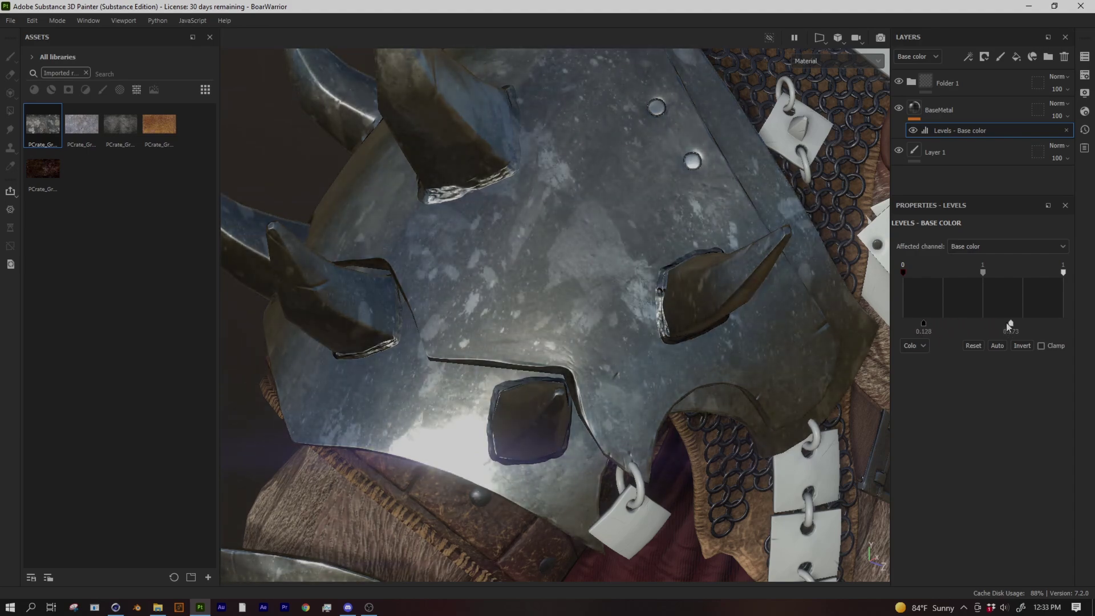
left_click_drag(1006, 323, 949, 323)
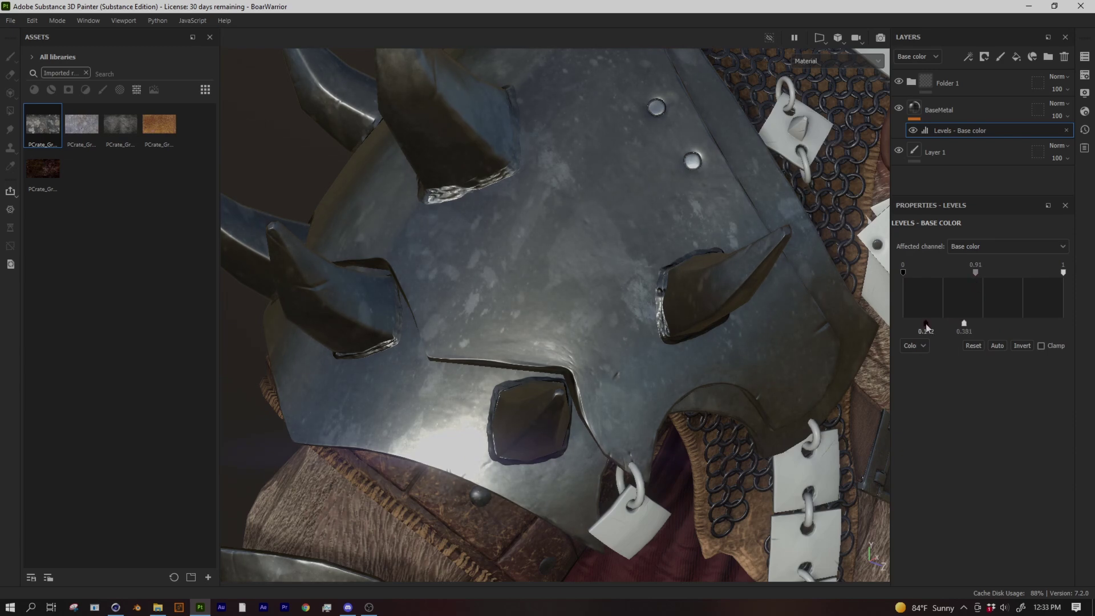
left_click_drag(450, 343, 433, 390, "alt")
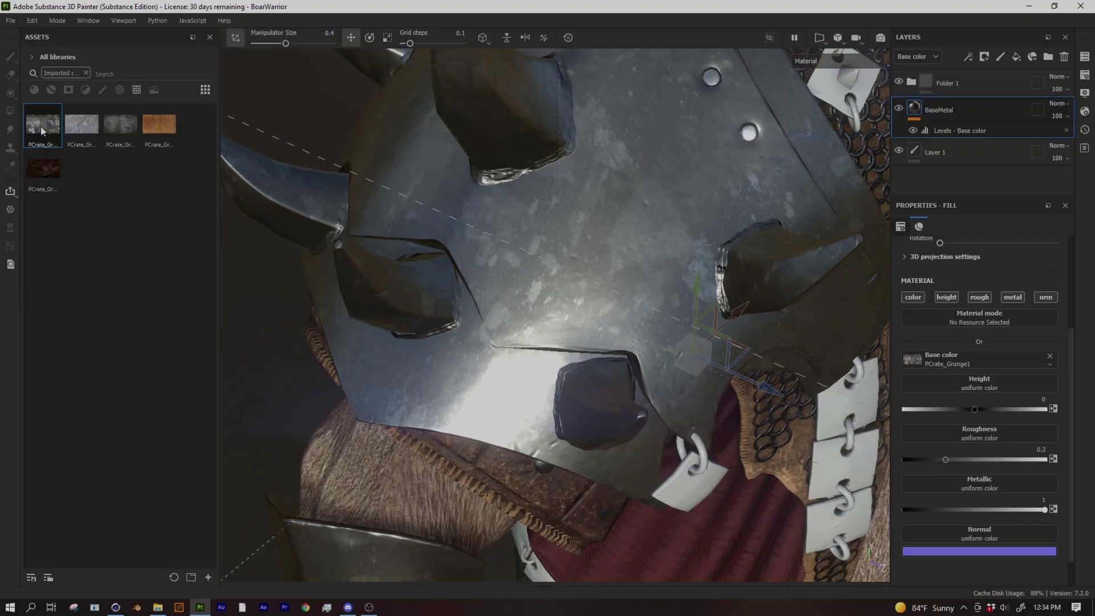
Drop the grunge texture into BaseMetal's Roughness slot and orbit to check the reflections
left_click_drag(41, 130, 367, 304)
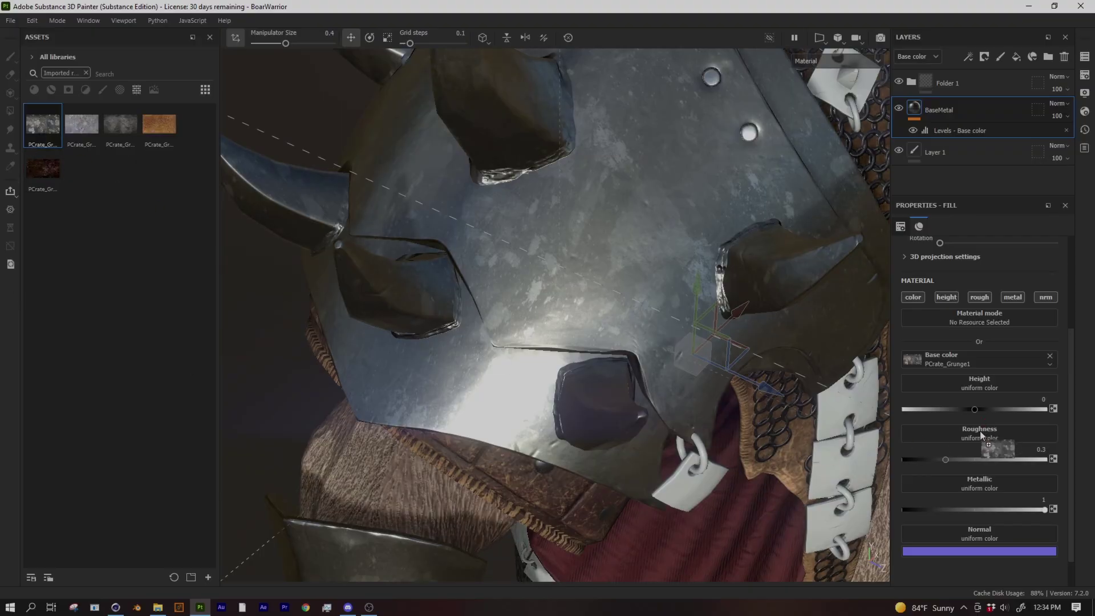
left_click_drag(981, 436, 981, 437)
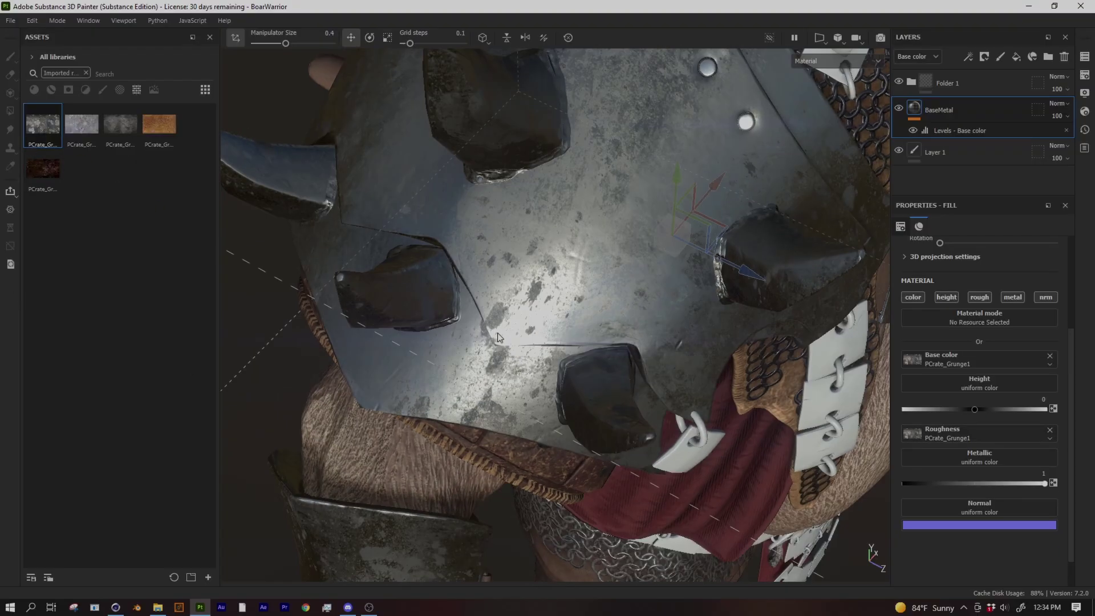
left_click_drag(498, 336, 522, 367, "alt")
scroll(521, 366, "up", 6)
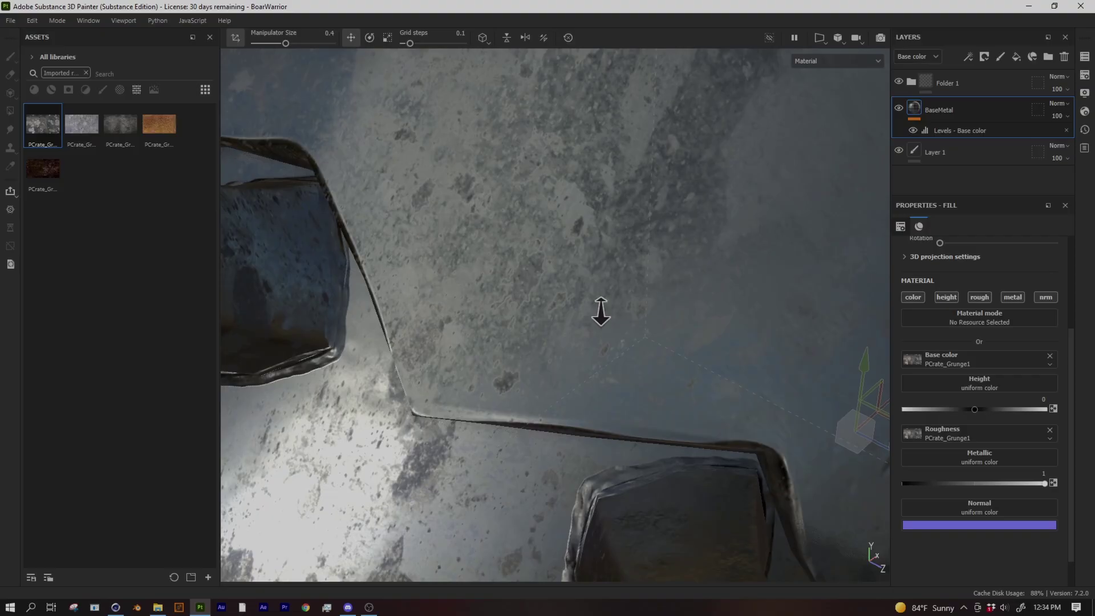
left_click_drag(601, 311, 422, 286, "alt")
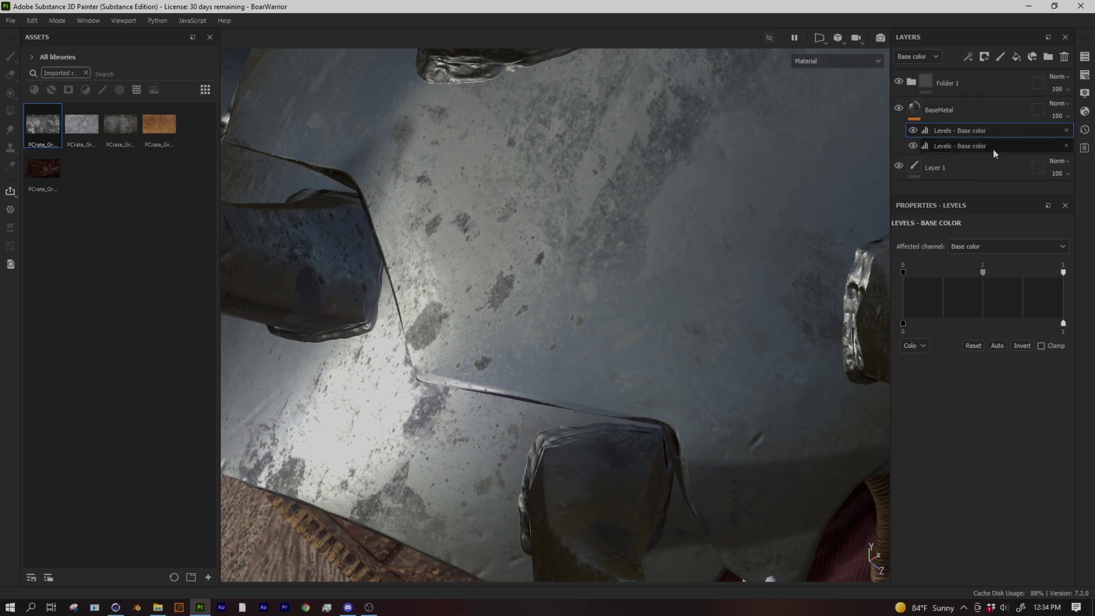
Set the second Levels to Roughness with output 0.196–0.505 and midpoint 0.943
left_click(957, 247)
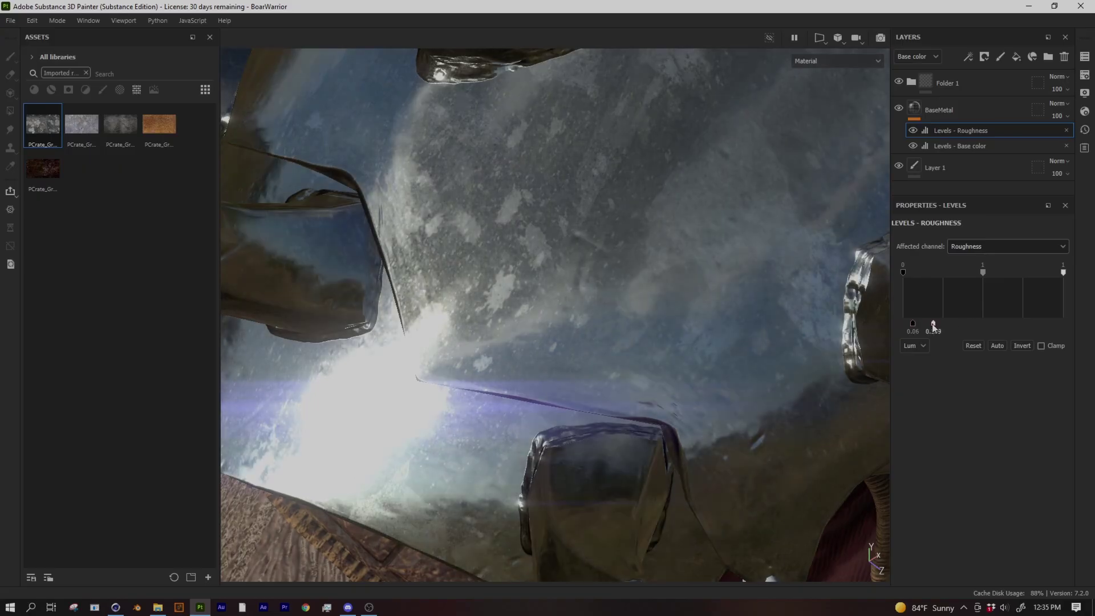
left_click_drag(556, 303, 591, 337, "alt")
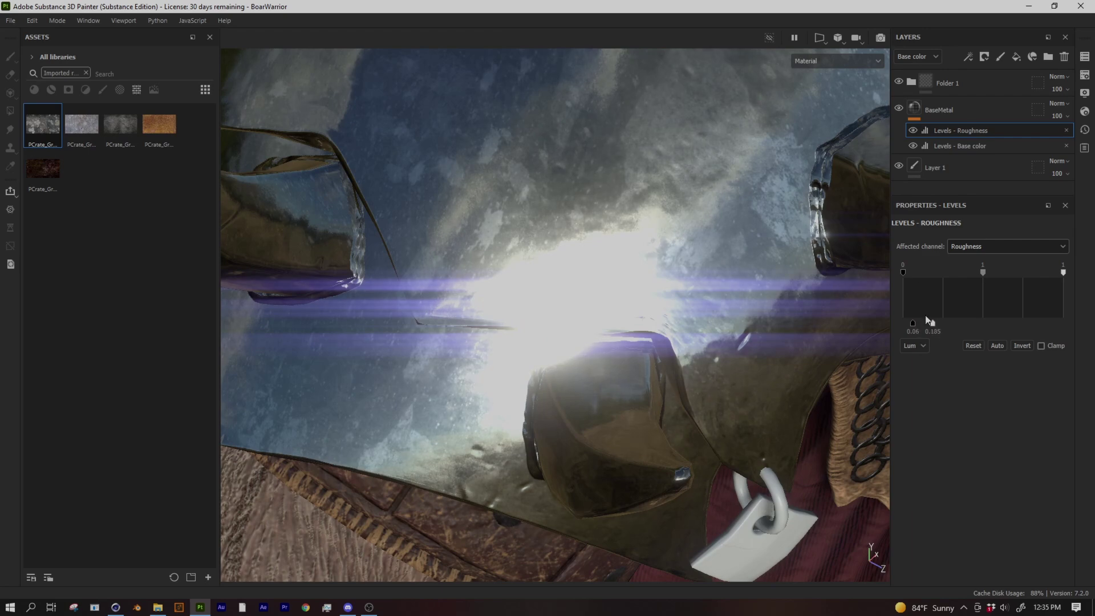
mouse_move(933, 324)
left_mouse_down()
mouse_move(965, 324)
mouse_move(940, 326)
left_mouse_up()
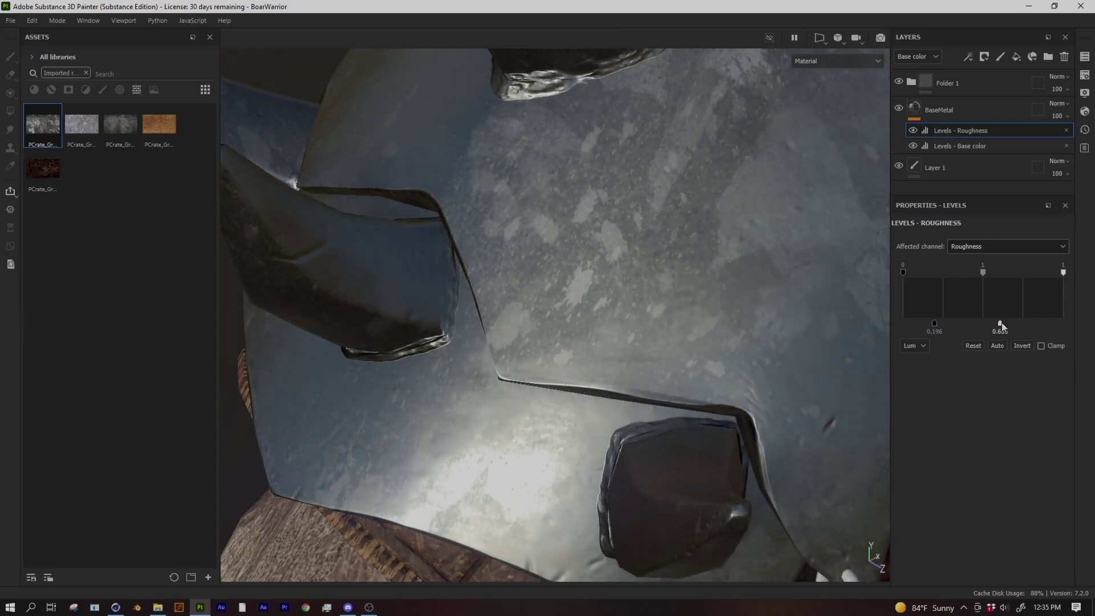
left_click_drag(992, 274, 975, 275)
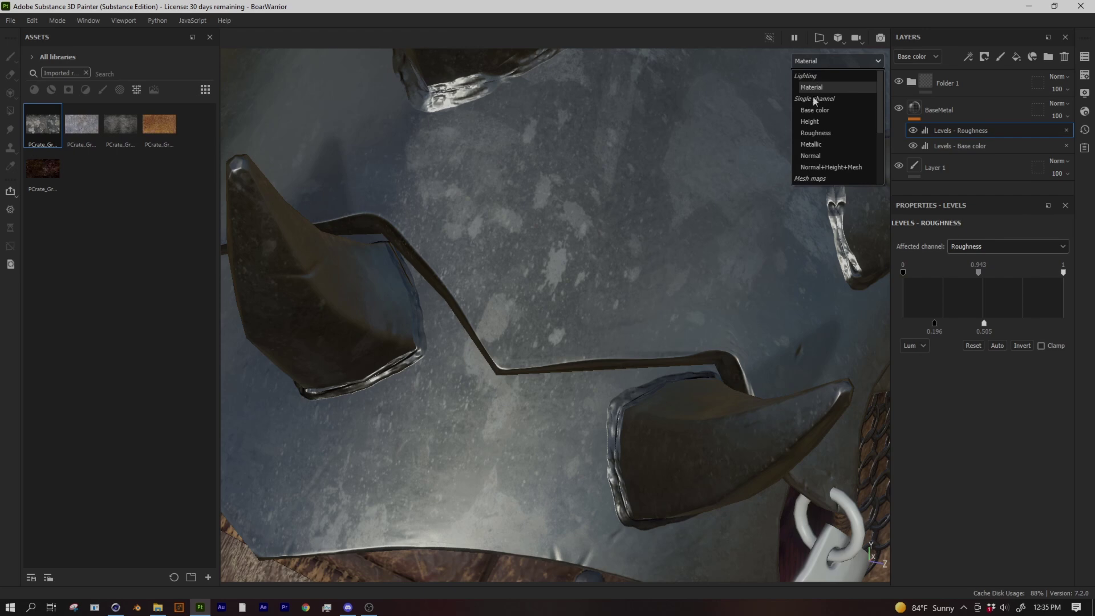
Inspect the Roughness channel alone around the helmet, then return to the Material view
left_click(813, 134)
mouse_move(635, 315)
left_mouse_down("alt")
mouse_move(668, 354)
mouse_move(634, 362)
mouse_move(368, 275)
left_mouse_up("alt")
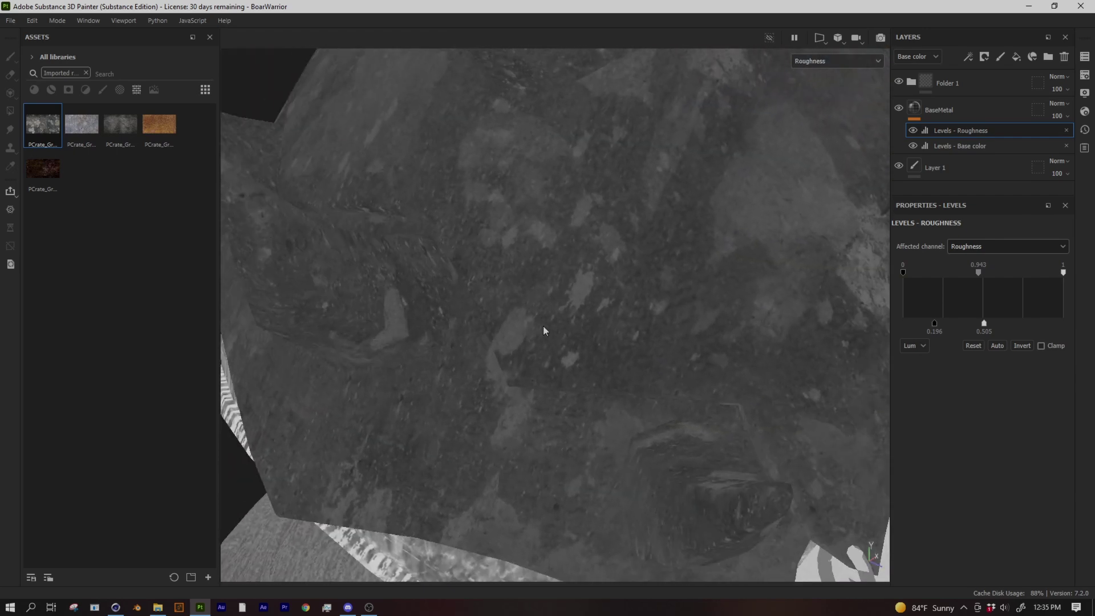
left_click_drag(578, 286, 549, 285, "alt")
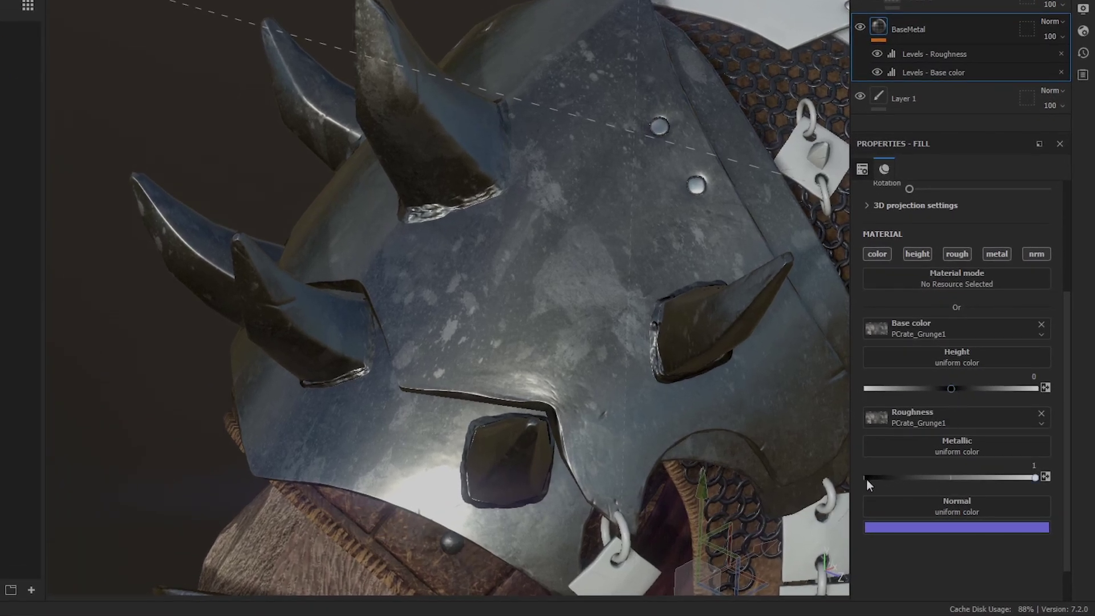
Compare Metallic 0 against 1, leave it at 1, and nudge the Height slider
left_click_drag(1035, 478, 829, 492)
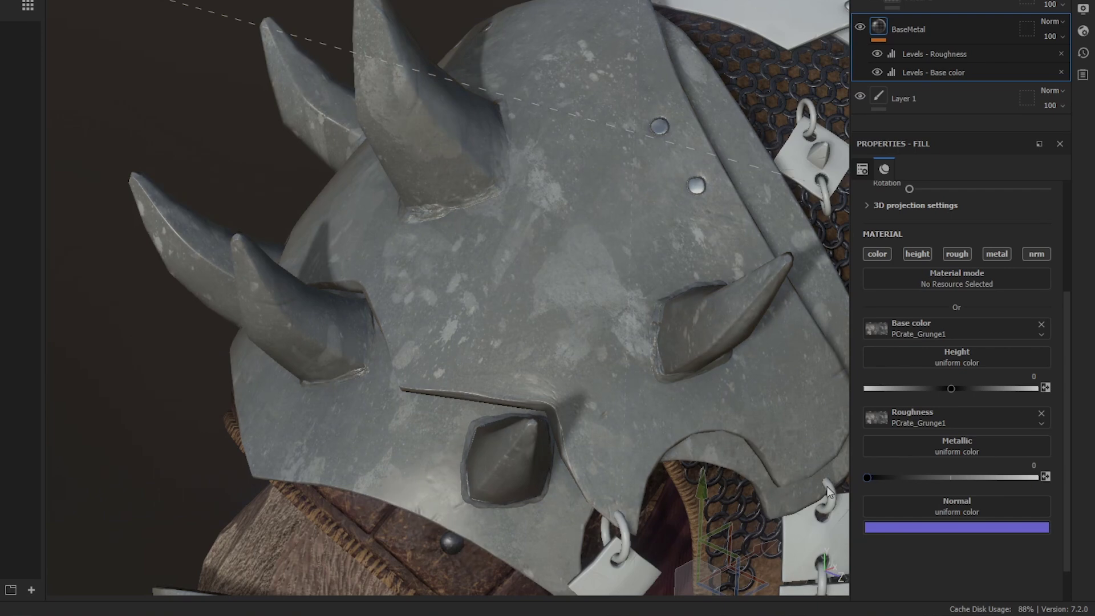
left_click_drag(936, 484, 1089, 491)
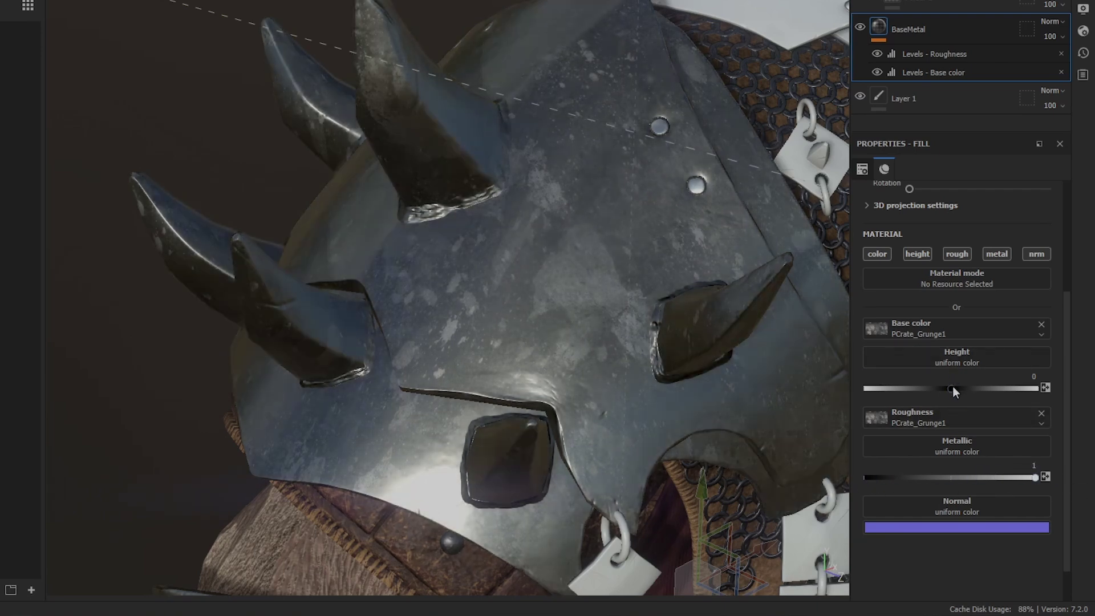
left_click_drag(956, 390, 982, 388)
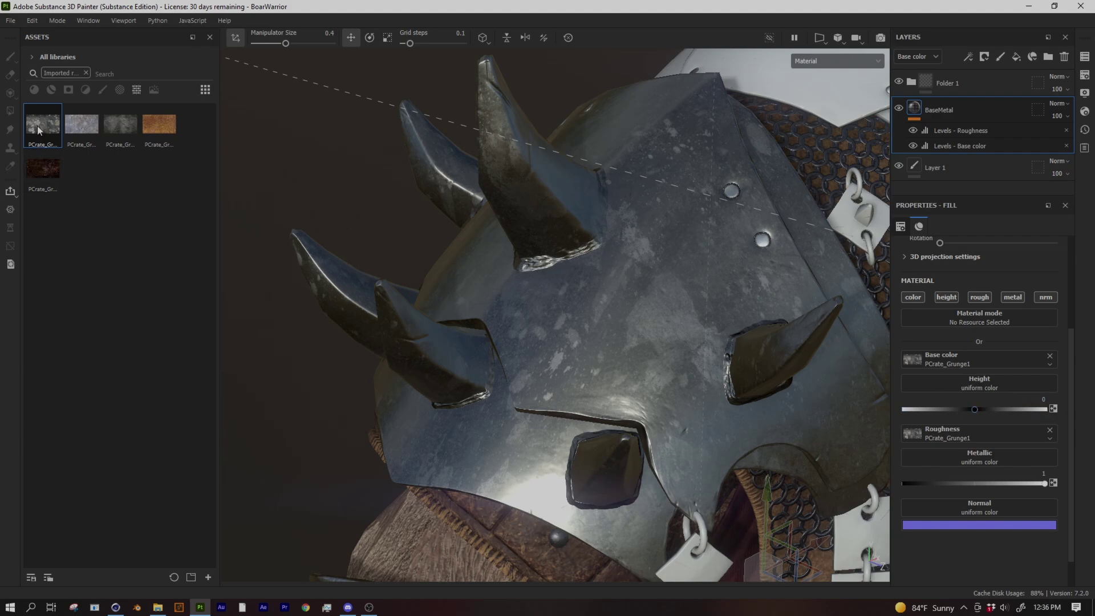
Plug PCrate_Grunge1 into BaseMetal's Height slot and add a Levels effect set to Height
left_click_drag(963, 388, 963, 381)
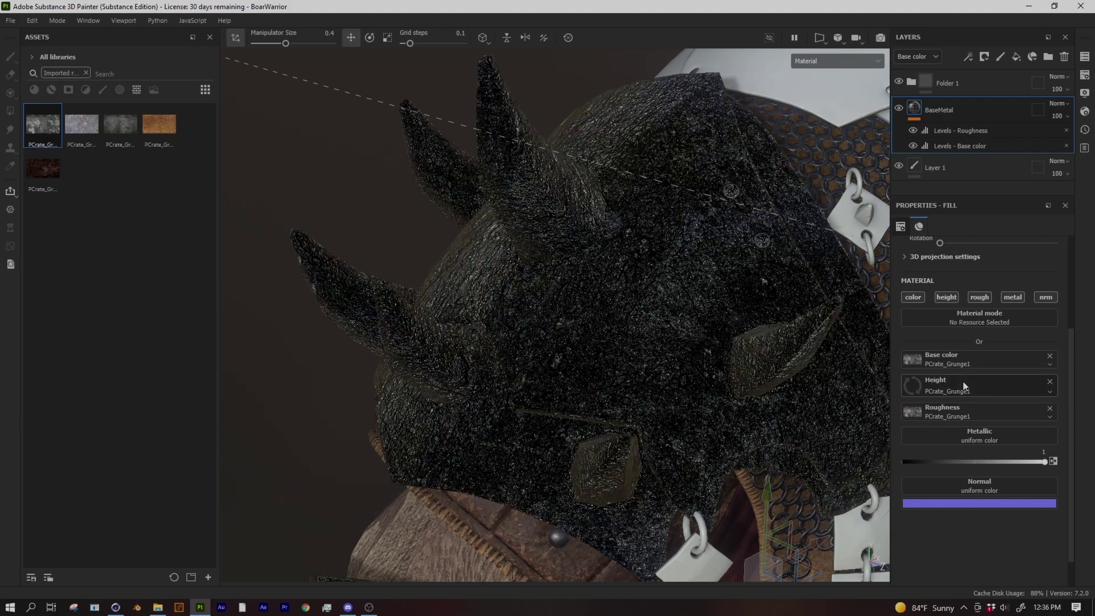
left_click_drag(571, 315, 462, 358, "alt")
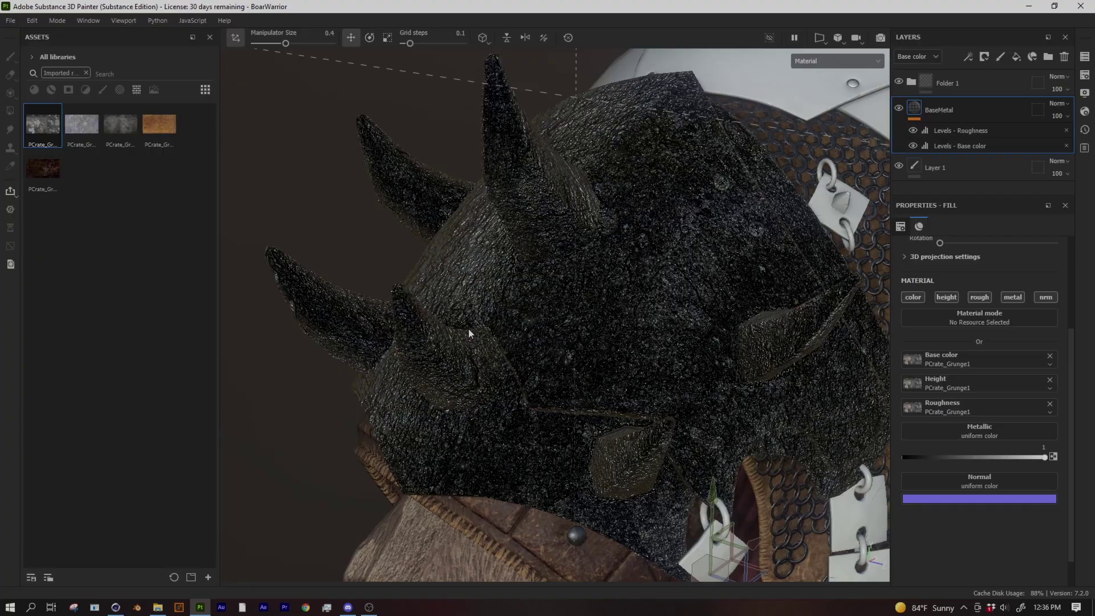
left_click(970, 56)
left_click(981, 115)
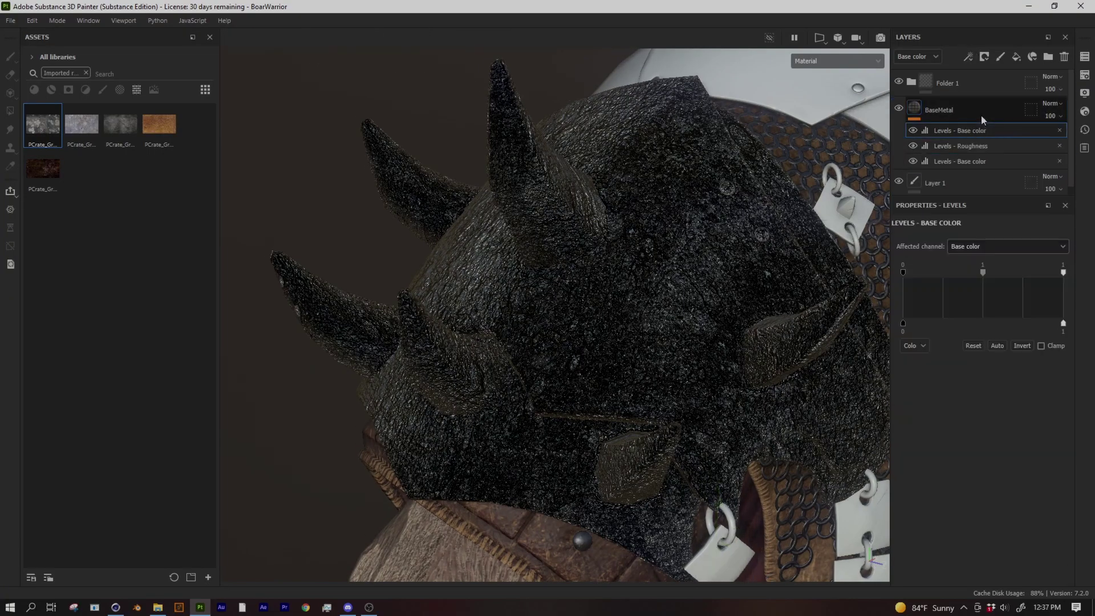
left_click(955, 246)
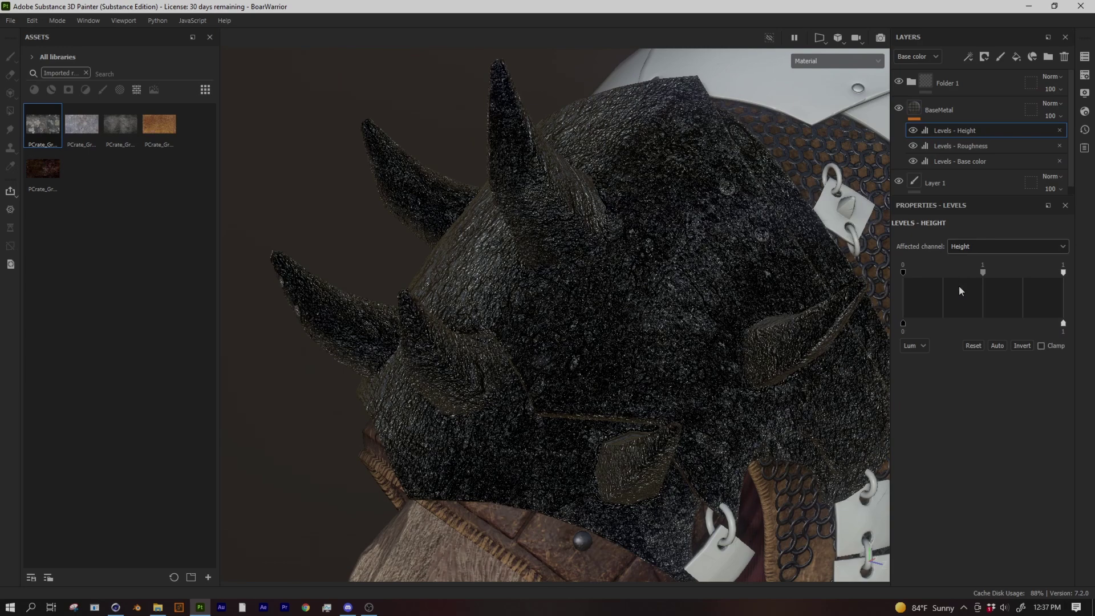
Pull the height levels output white down and shift the midtones for subtle pitting
left_click_drag(1062, 327, 915, 321)
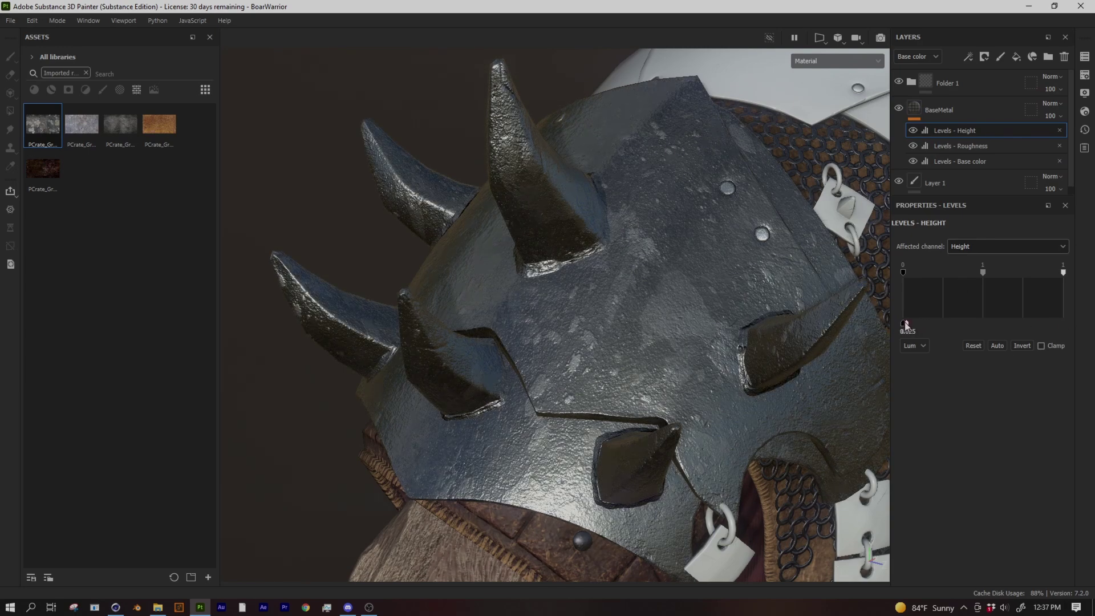
right_click_drag(614, 333, 672, 331, "alt")
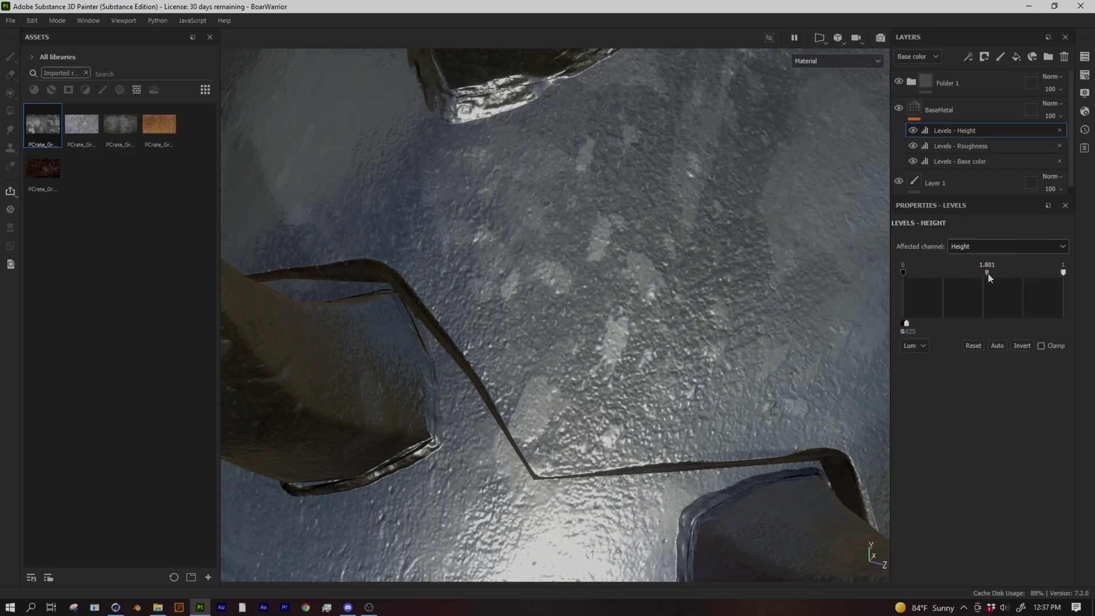
left_click_drag(1004, 274, 983, 276)
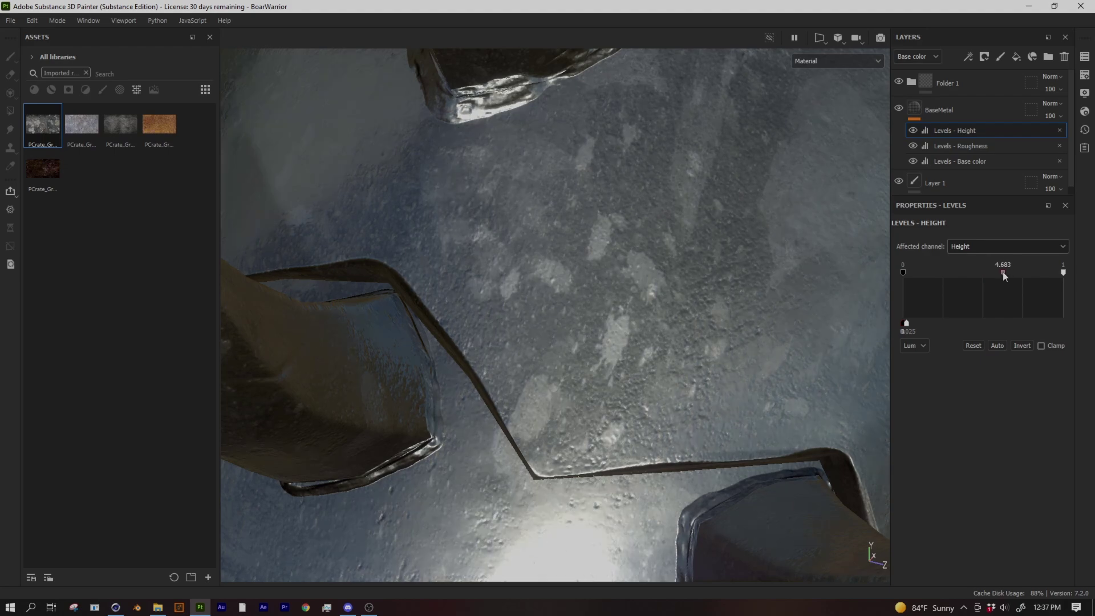
left_click_drag(628, 270, 624, 232, "alt")
right_click_drag(624, 232, 570, 276, "alt")
left_click_drag(569, 276, 549, 330, "alt")
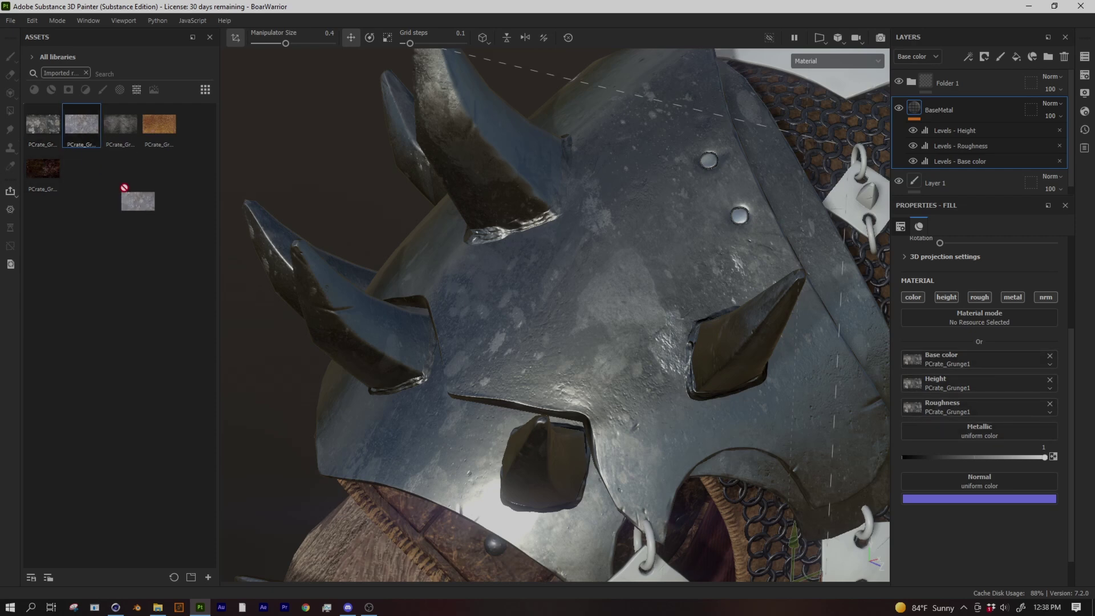
Swap BaseMetal's base colour and roughness textures to PCrate_Grunge3
left_click_drag(904, 373, 914, 357)
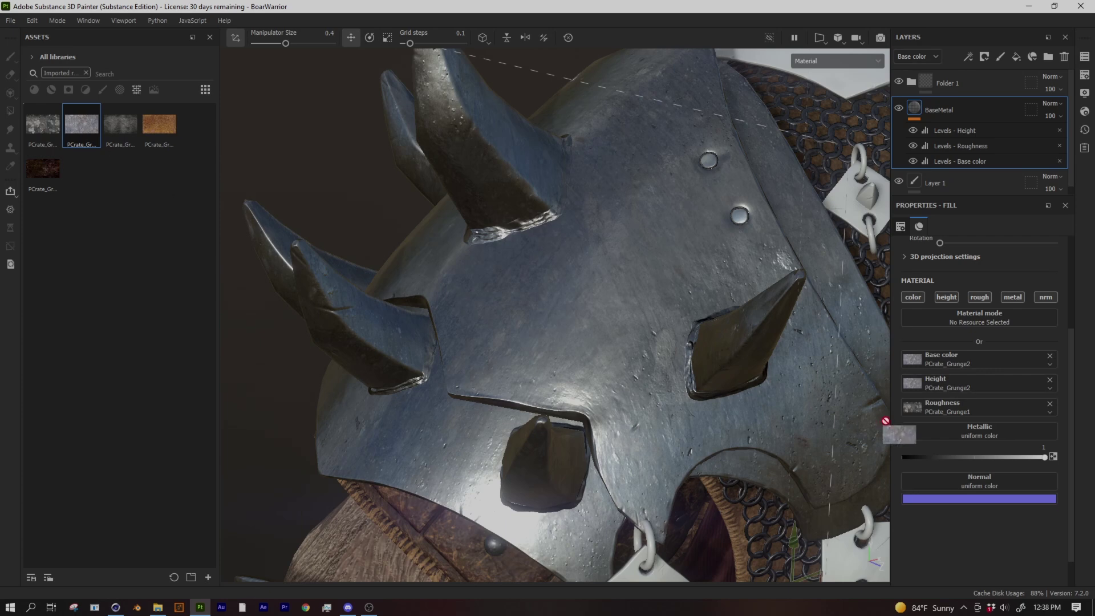
left_click_drag(886, 421, 915, 409)
left_click_drag(781, 410, 496, 354, "alt")
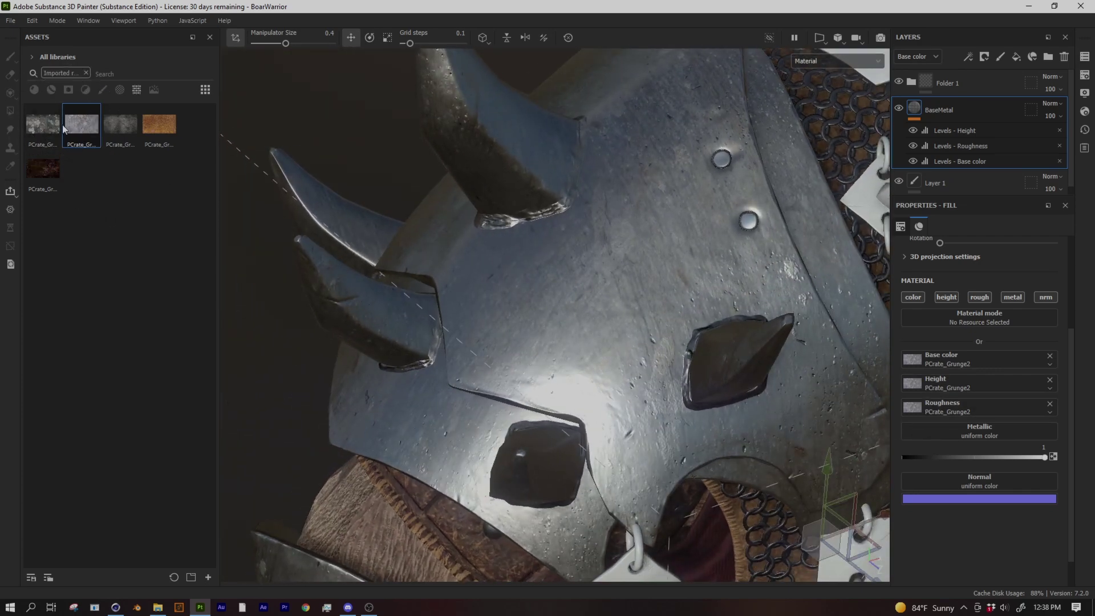
Move the Levels - Base color midtone from 0.93 to 1.16 to darken the metal
mouse_move(55, 134)
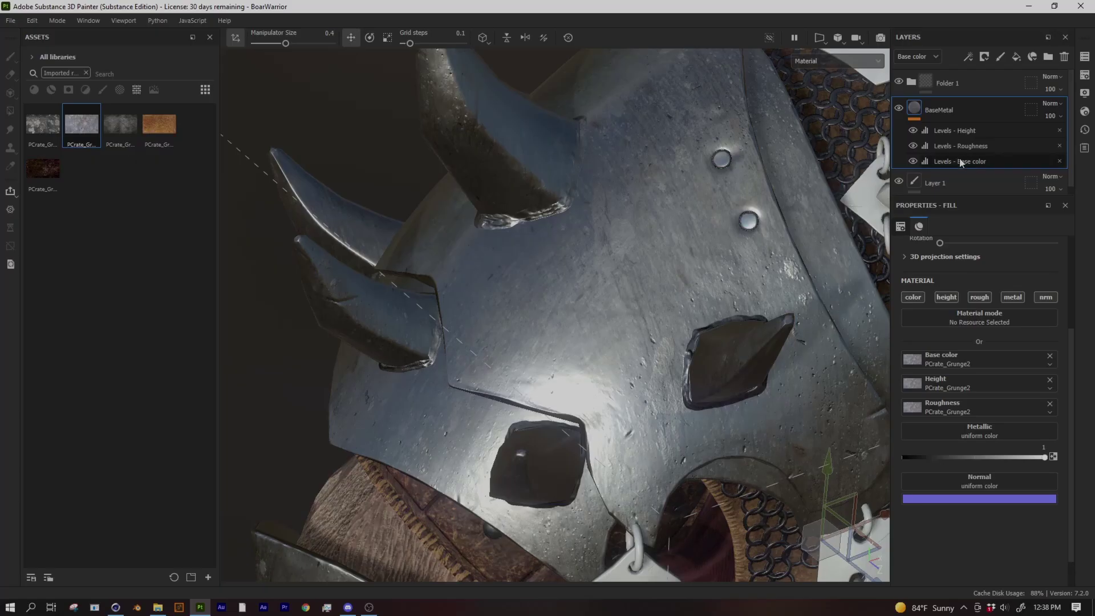
left_click(962, 161)
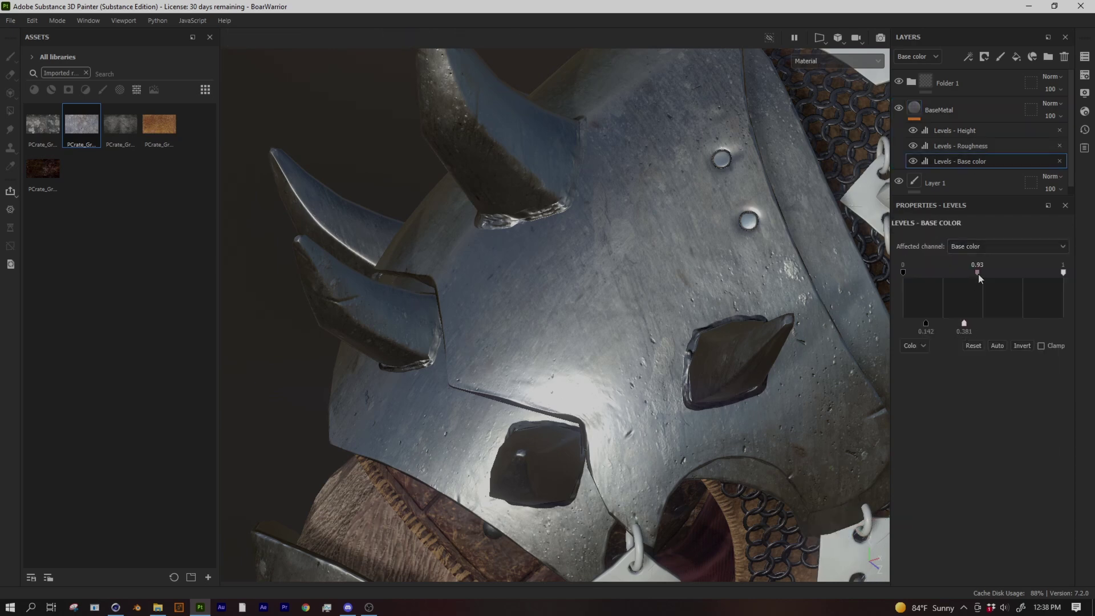
mouse_move(977, 273)
left_mouse_down()
mouse_move(966, 272)
mouse_move(1000, 274)
mouse_move(984, 274)
left_mouse_up()
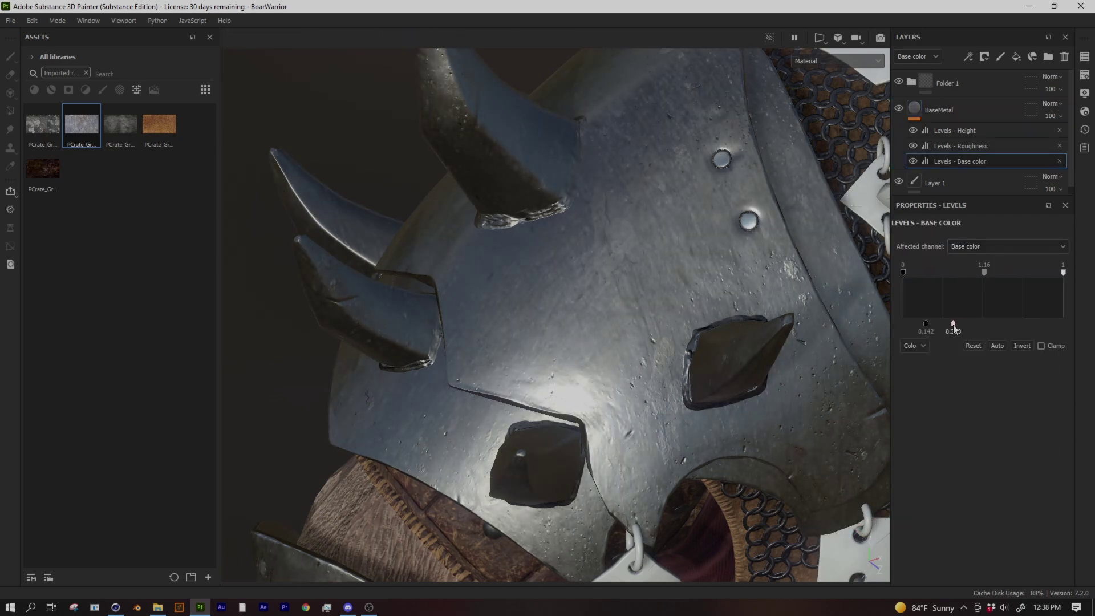
left_click_drag(482, 371, 502, 308, "alt")
left_click(931, 110)
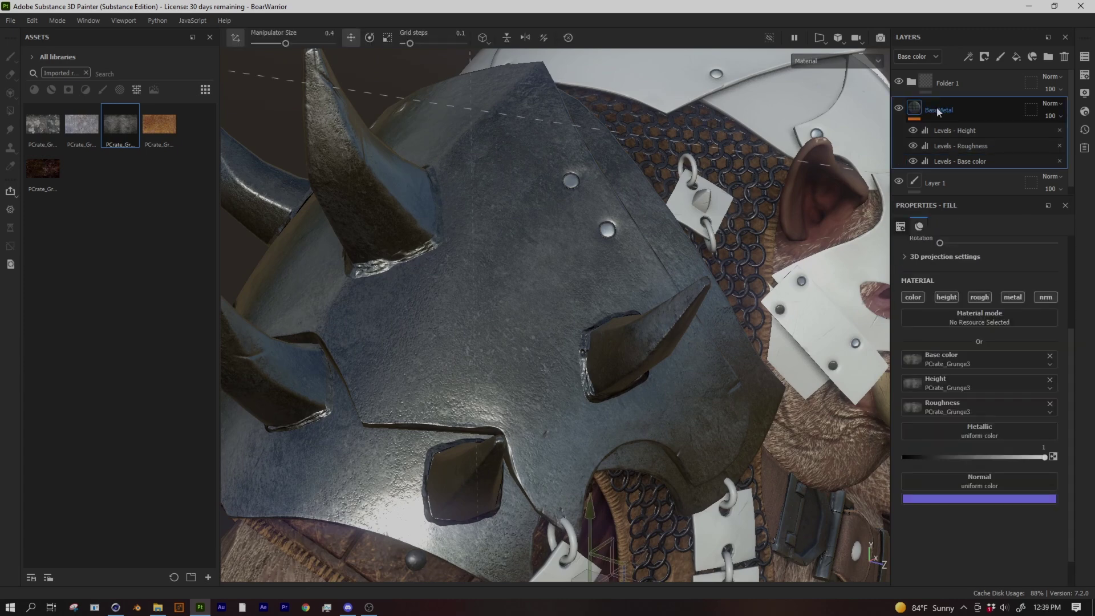
Add an HSL Perceptive filter to BaseMetal and raise its Saturation to 0.759
left_click(968, 56)
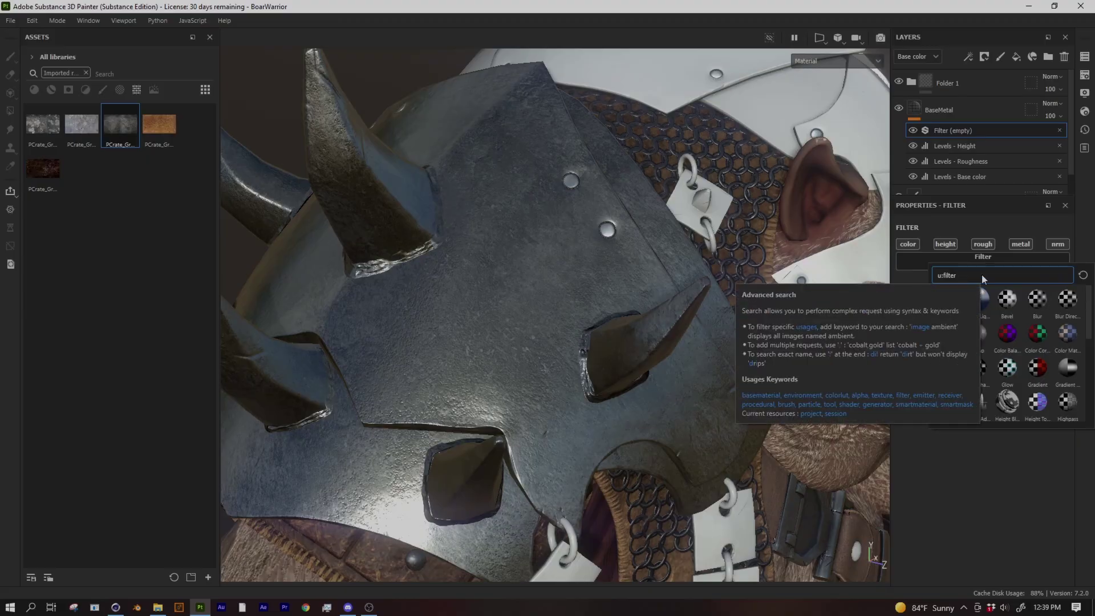
type("hue")
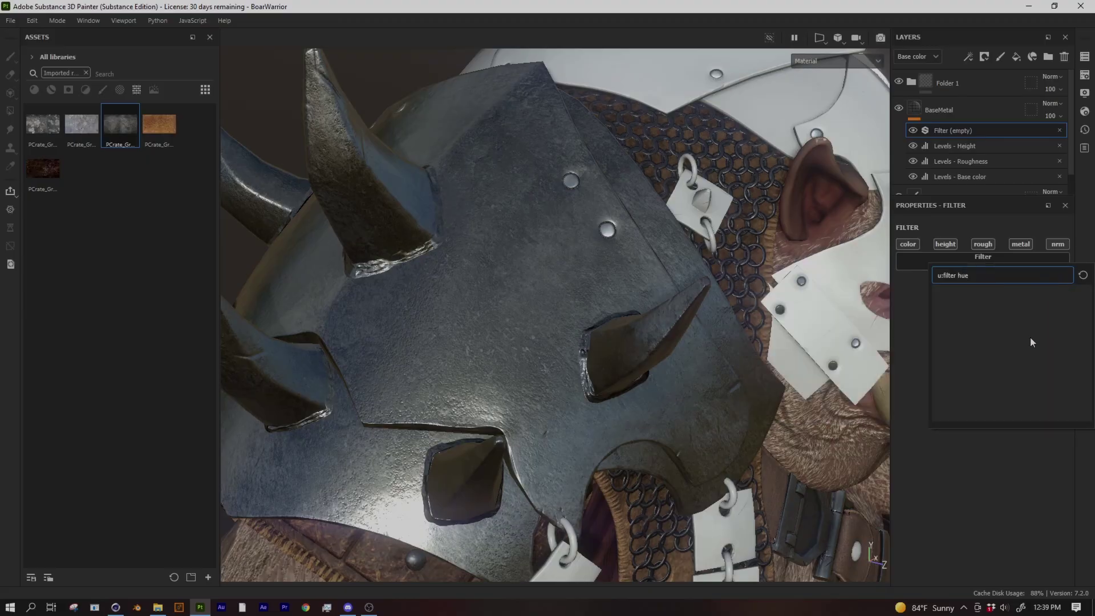
key("BackSpace")
key("BackSpace")
type("s")
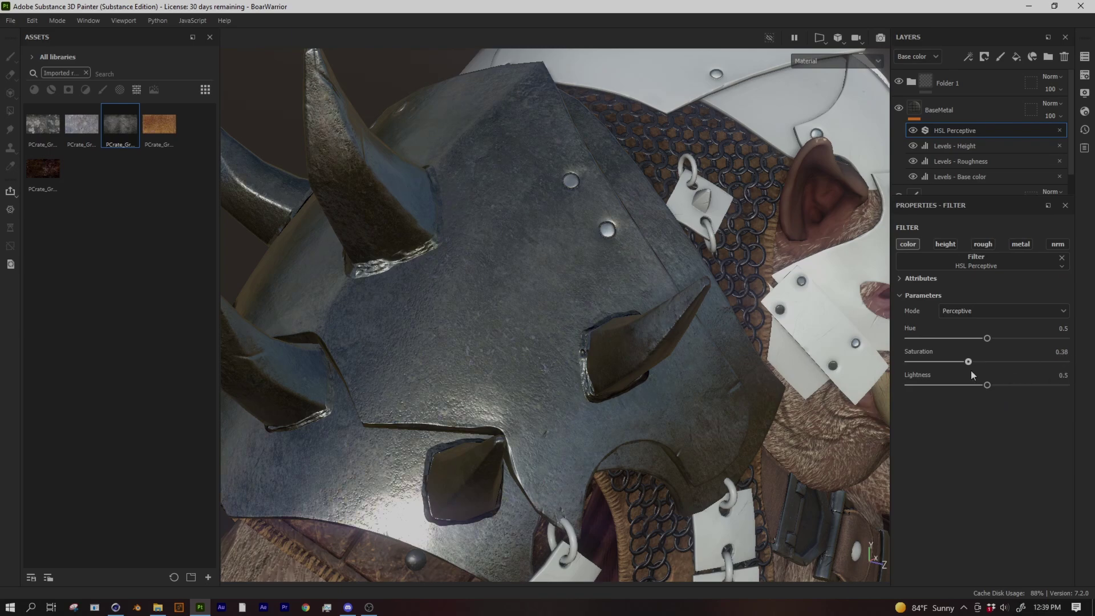
left_click_drag(597, 375, 596, 416, "alt")
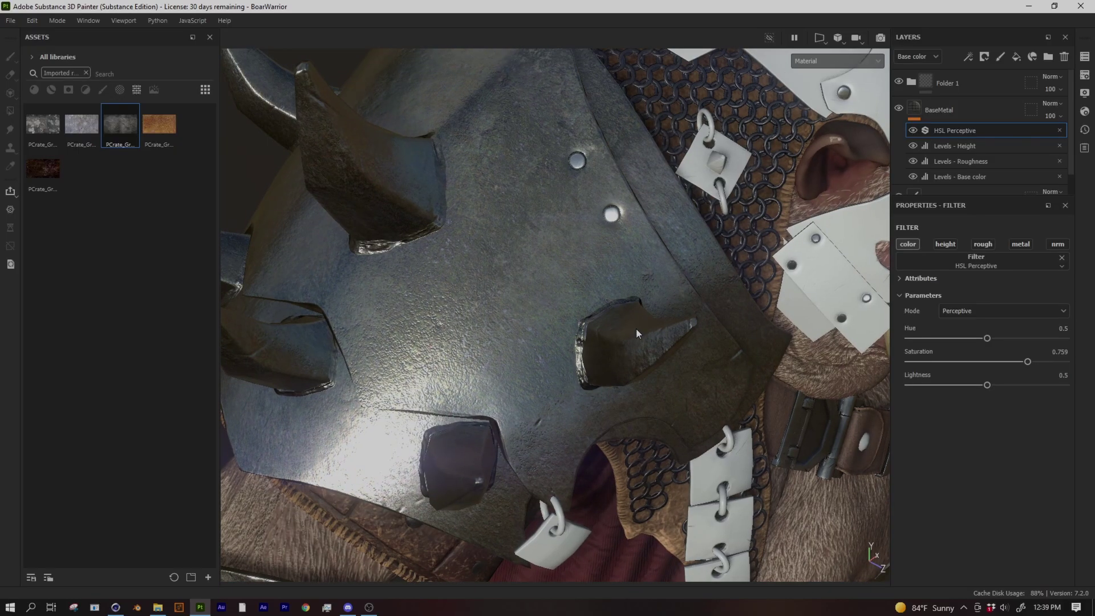
Check the roughness and base colour channels, then return to the Material view
key("c")
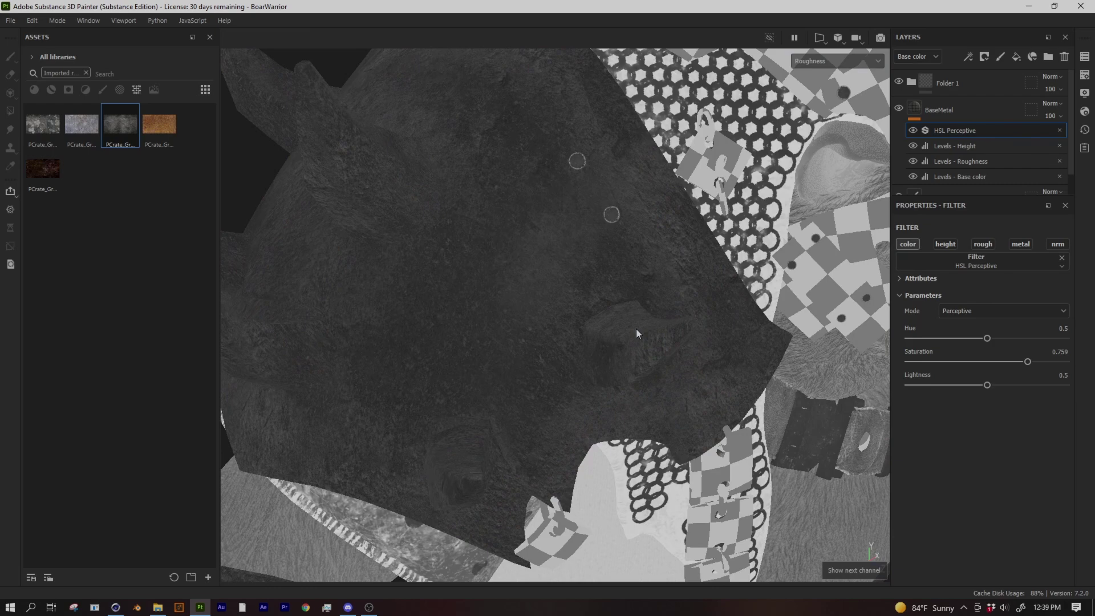
key("c")
key("c")
key("c")
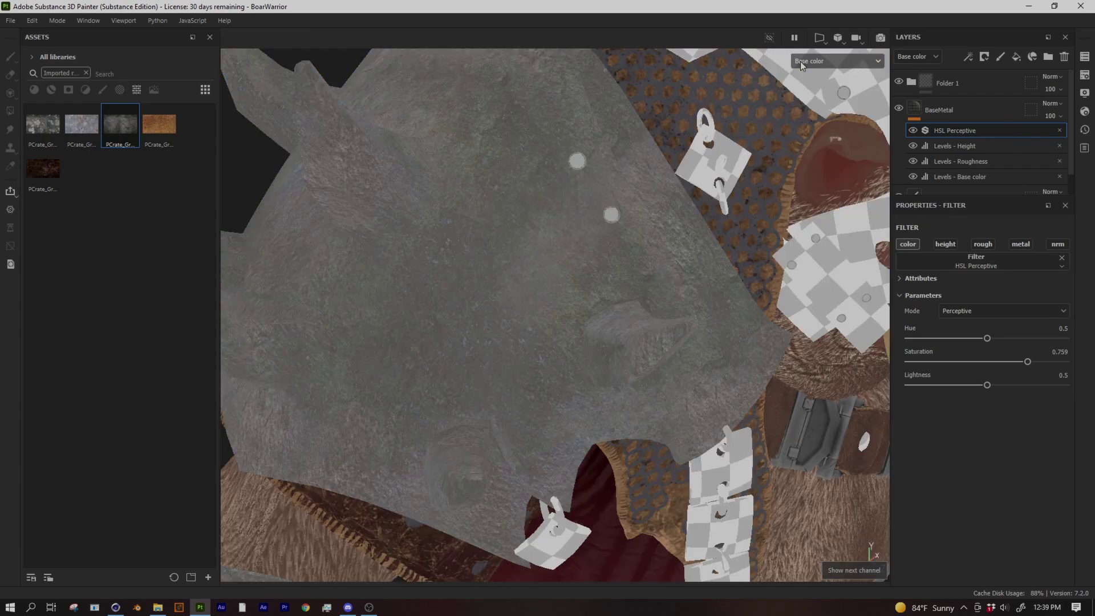
scroll(629, 389, "up", 5)
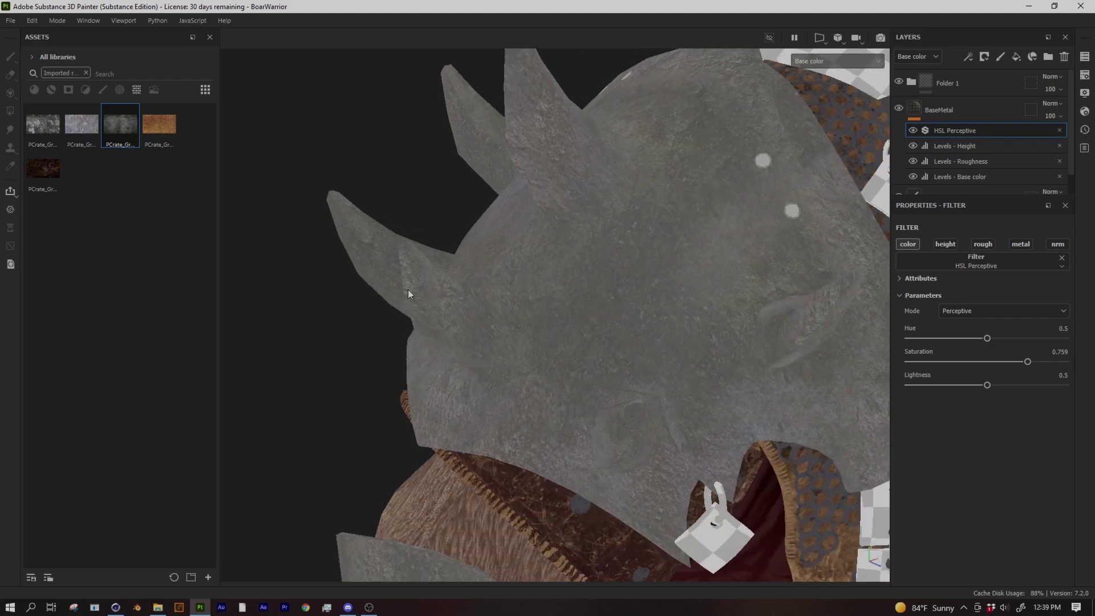
key("m")
left_click_drag(408, 290, 584, 346, "alt")
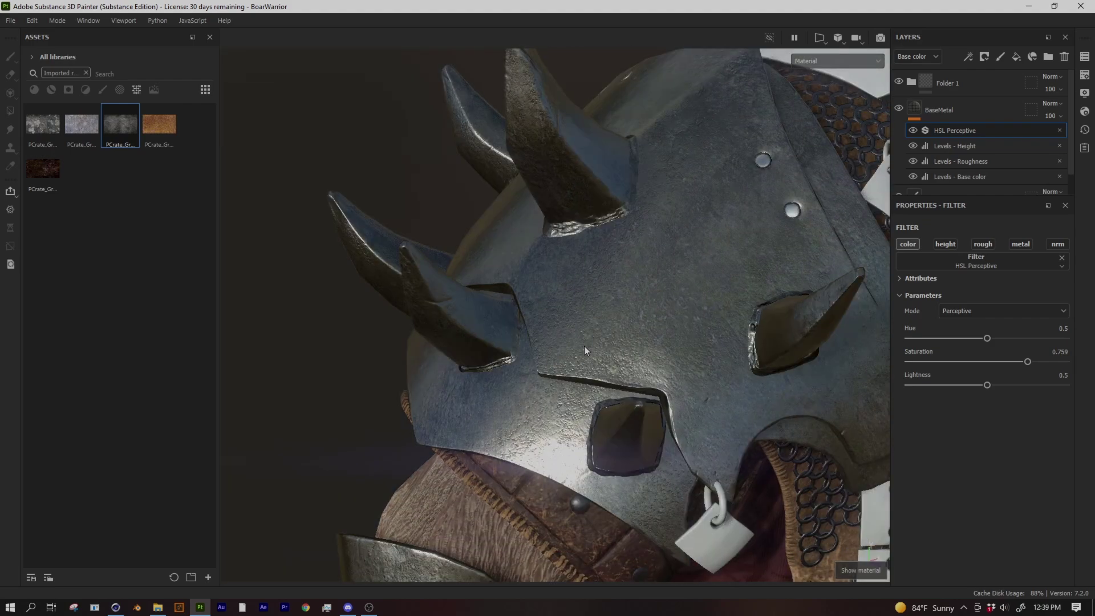
left_click_drag(651, 446, 487, 385, "alt")
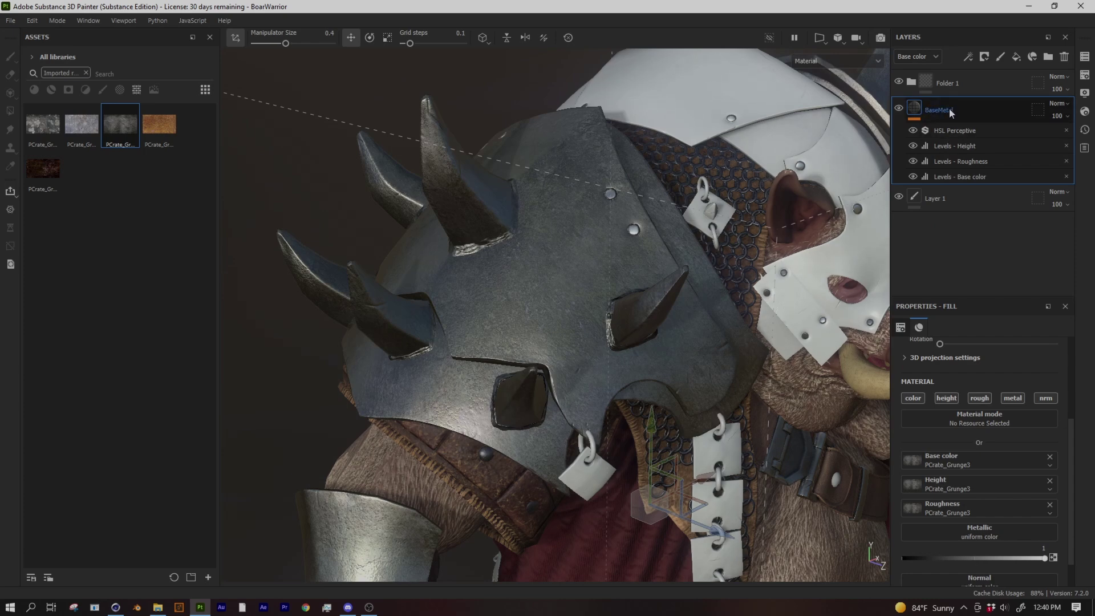
Duplicate BaseMetal and rename the copy MetalEdges
key("ctrl+d")
double_click(945, 111)
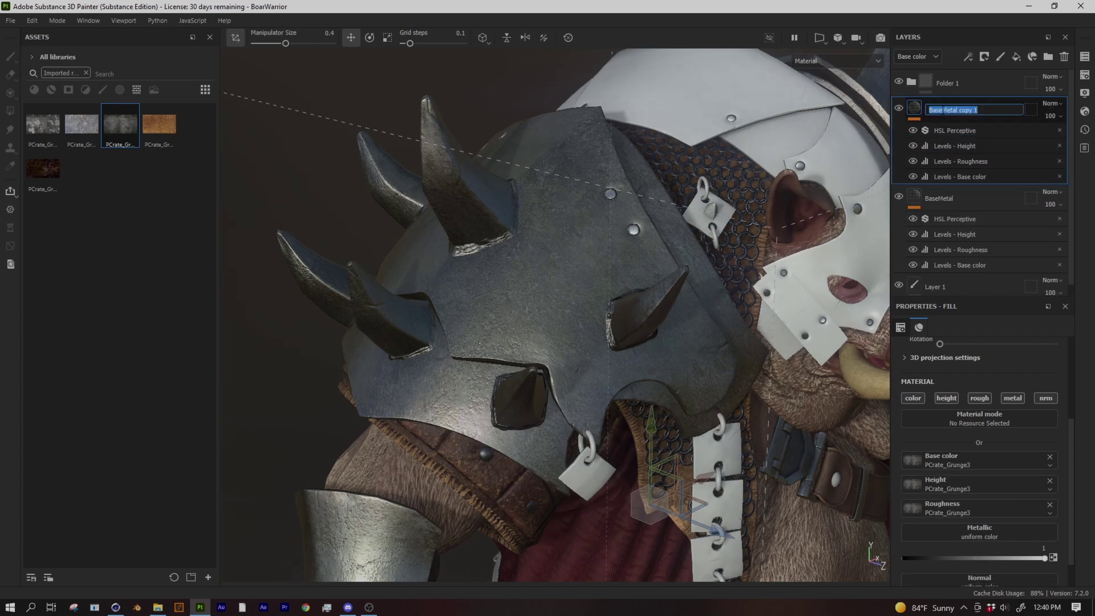
type("MEtalEdges")
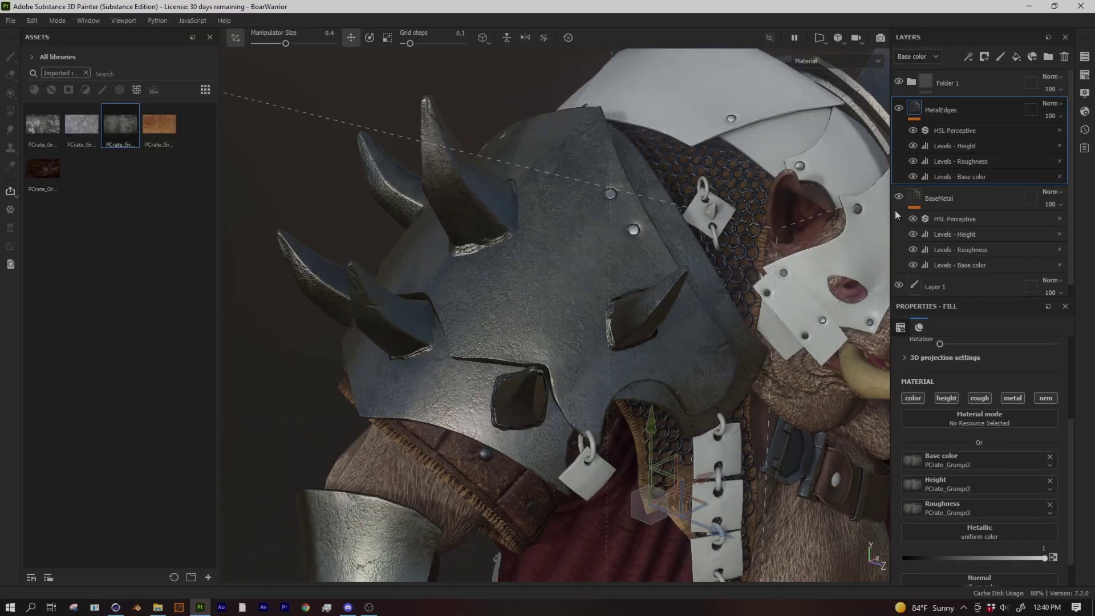
Brighten MetalEdges' base colour low output and narrow its roughness levels output to 0.157–0.295
left_click(963, 177)
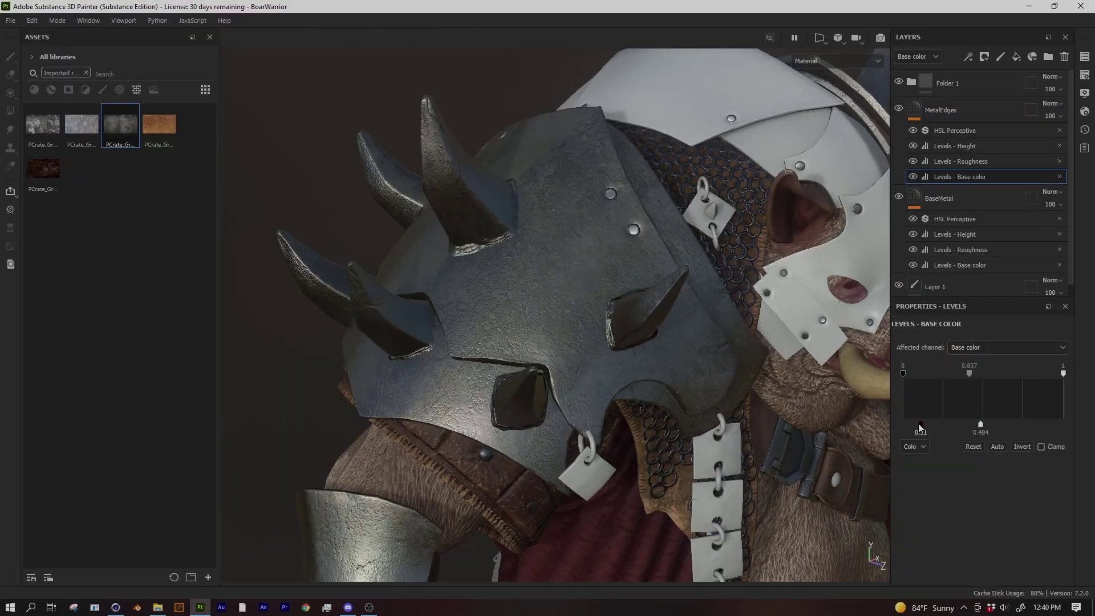
left_click_drag(920, 425, 944, 424)
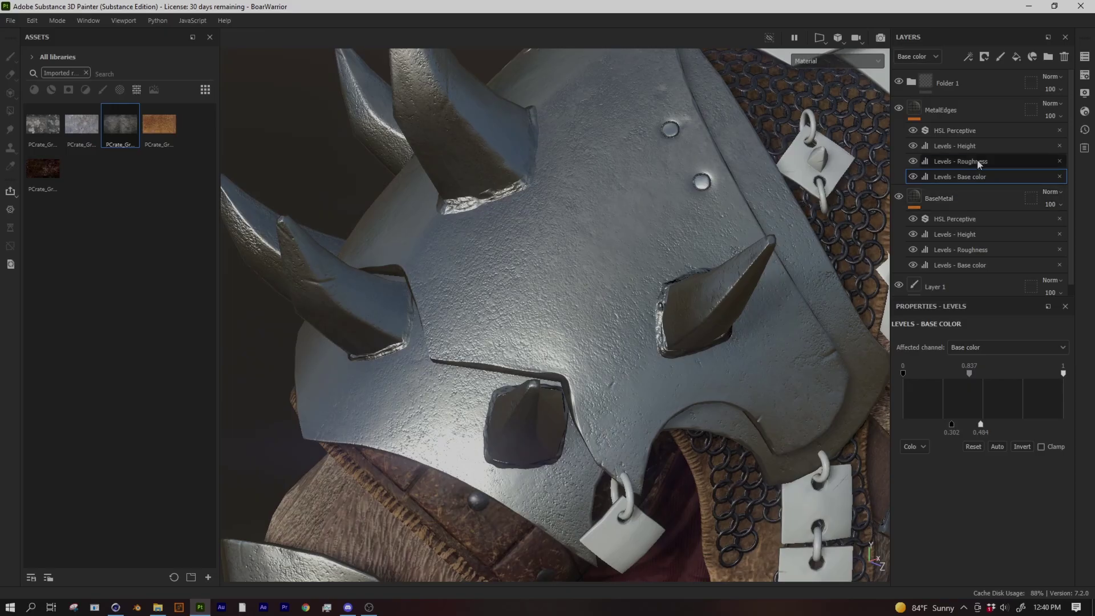
left_click_drag(944, 424, 956, 429)
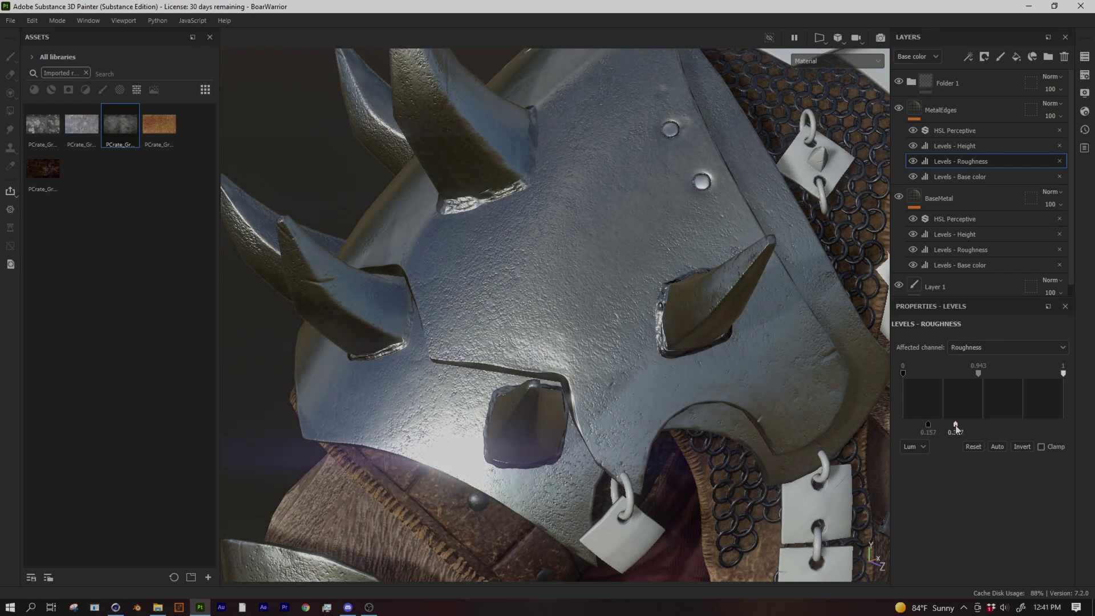
left_click_drag(870, 399, 521, 376, "alt")
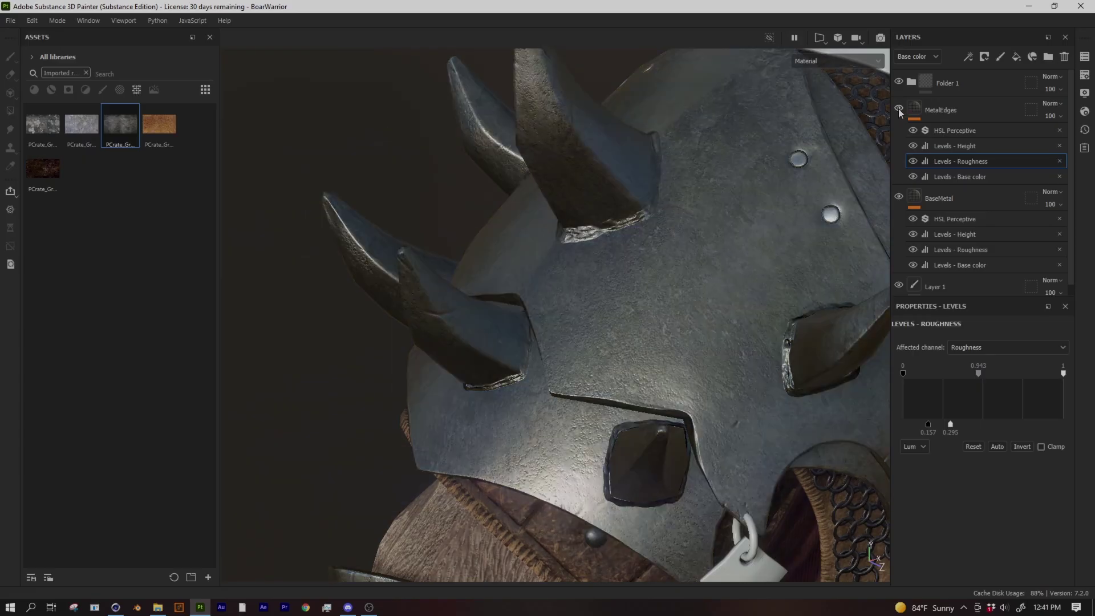
Toggle MetalEdges' visibility to compare the look with and without it
left_click(899, 108)
left_click(898, 108)
left_click(899, 108)
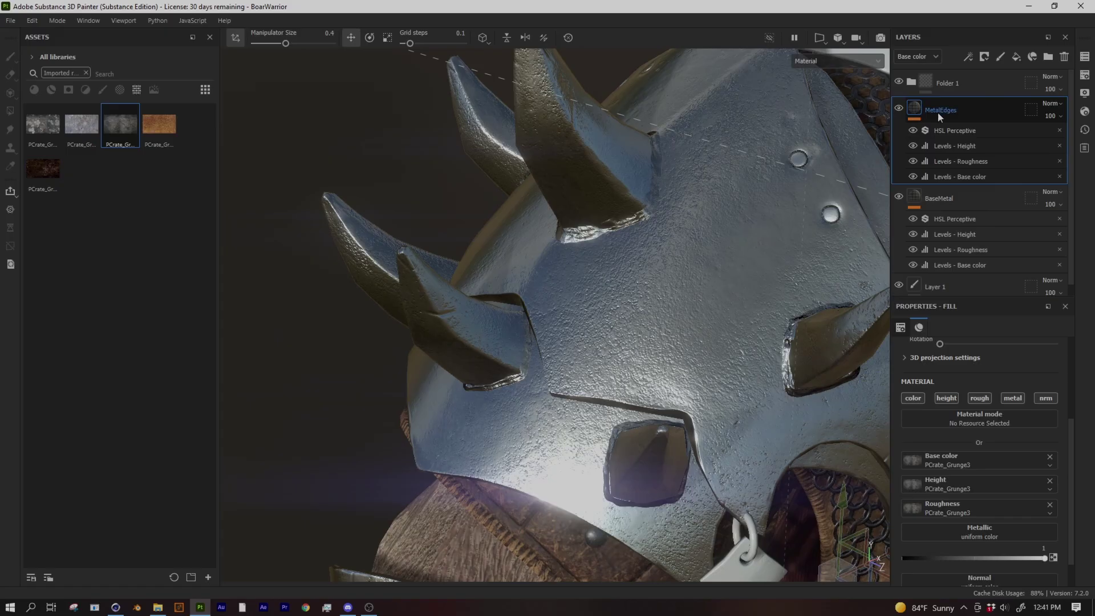
Add a black mask to MetalEdges and apply the Edges Scratched smart mask to it
left_click(985, 58)
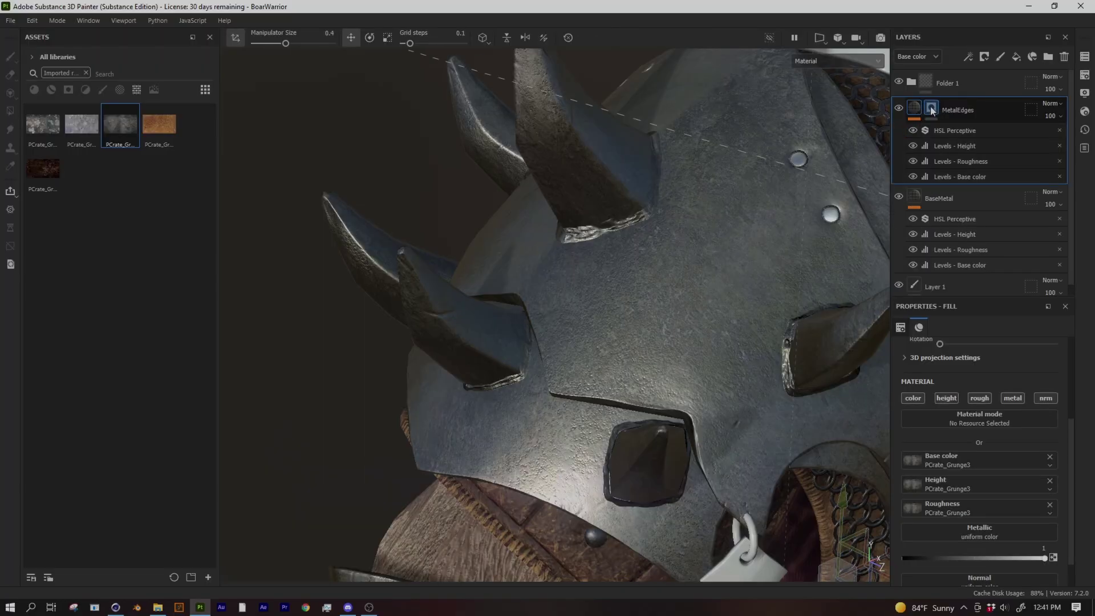
left_click(933, 110)
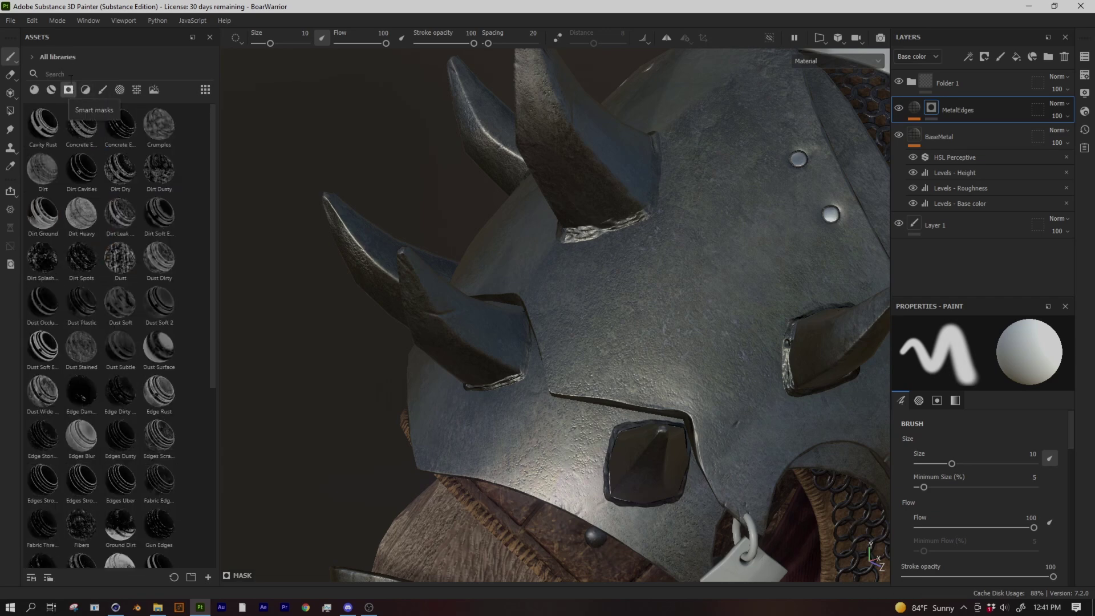
type("edge")
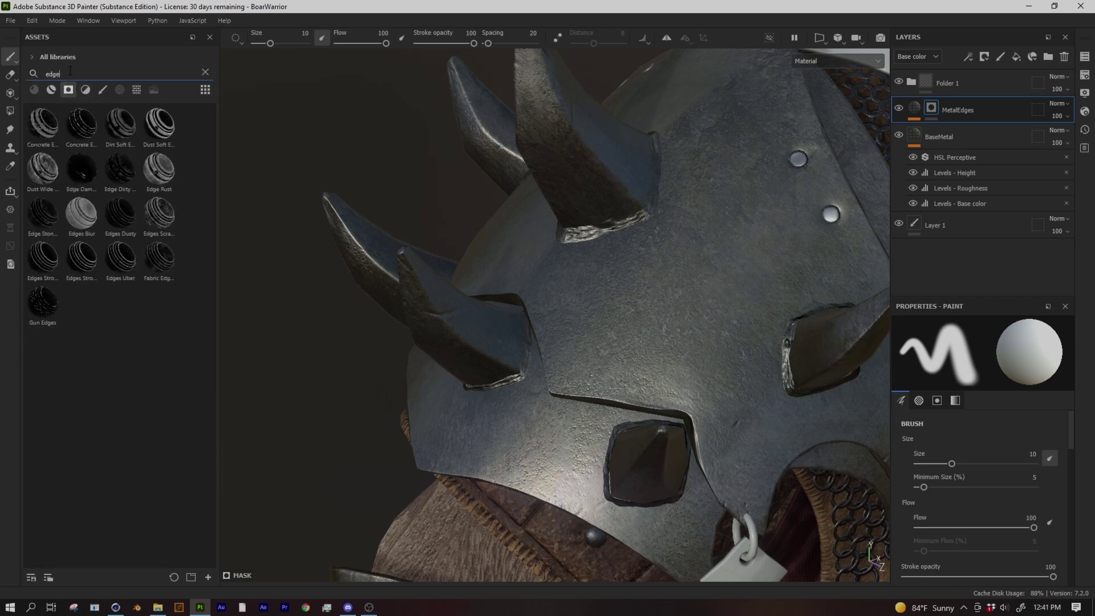
left_click(159, 222)
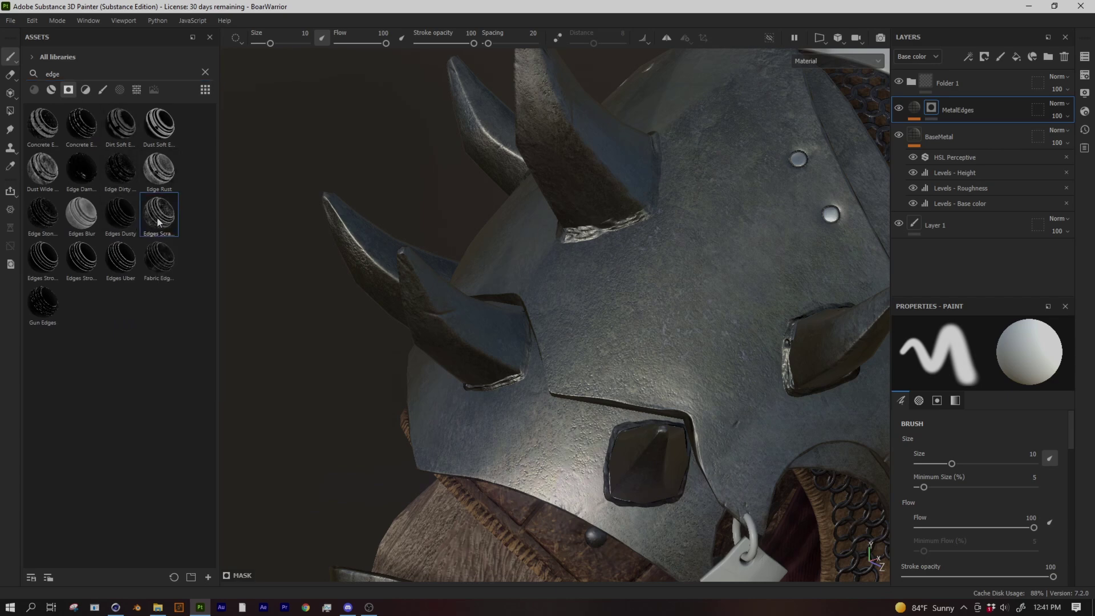
left_click_drag(933, 112, 933, 112)
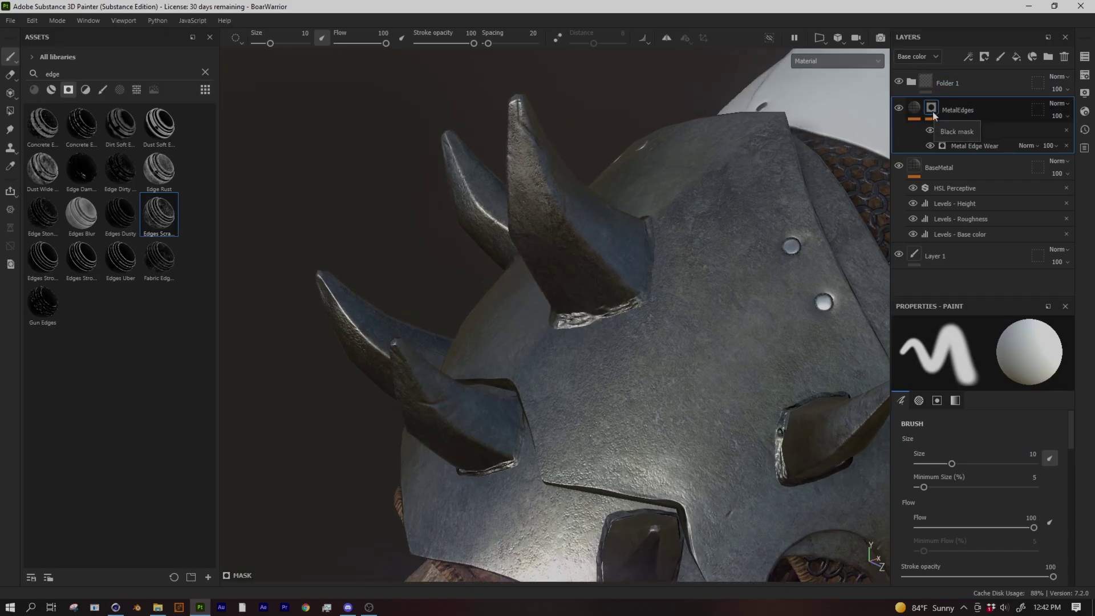
Set the Metal Edge Wear generator to Wear Level 0.92, Wear Contrast 0.18, Grunge Amount 0.05
left_click(932, 108, "alt")
left_click_drag(296, 356, 371, 362, "alt")
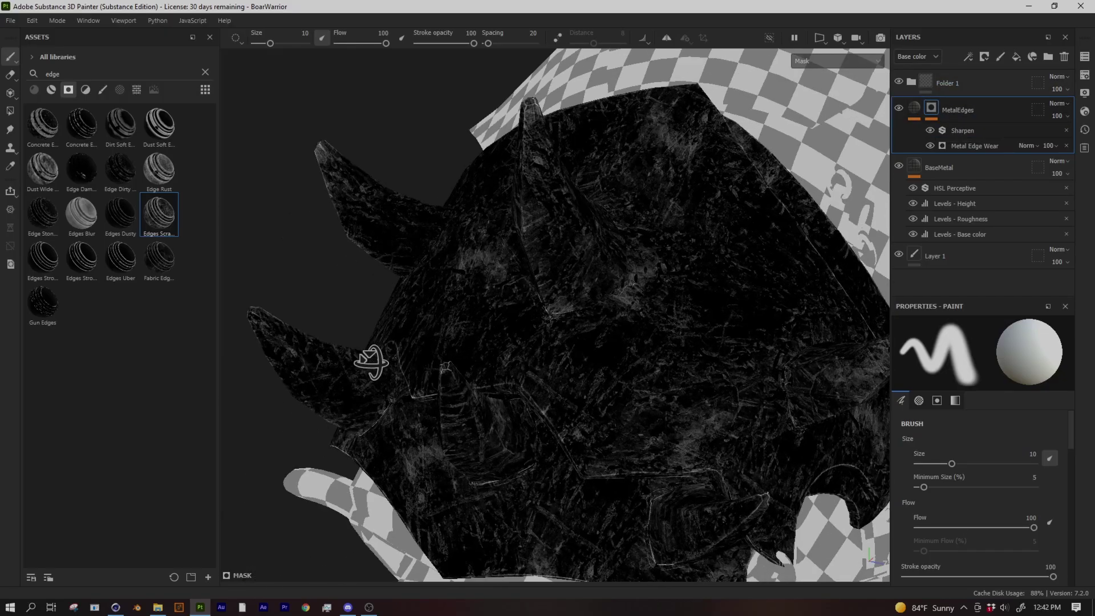
right_click_drag(371, 362, 501, 366, "alt")
mouse_move(477, 305)
middle_mouse_down("alt")
mouse_move(579, 242)
mouse_move(569, 231)
middle_mouse_up("alt")
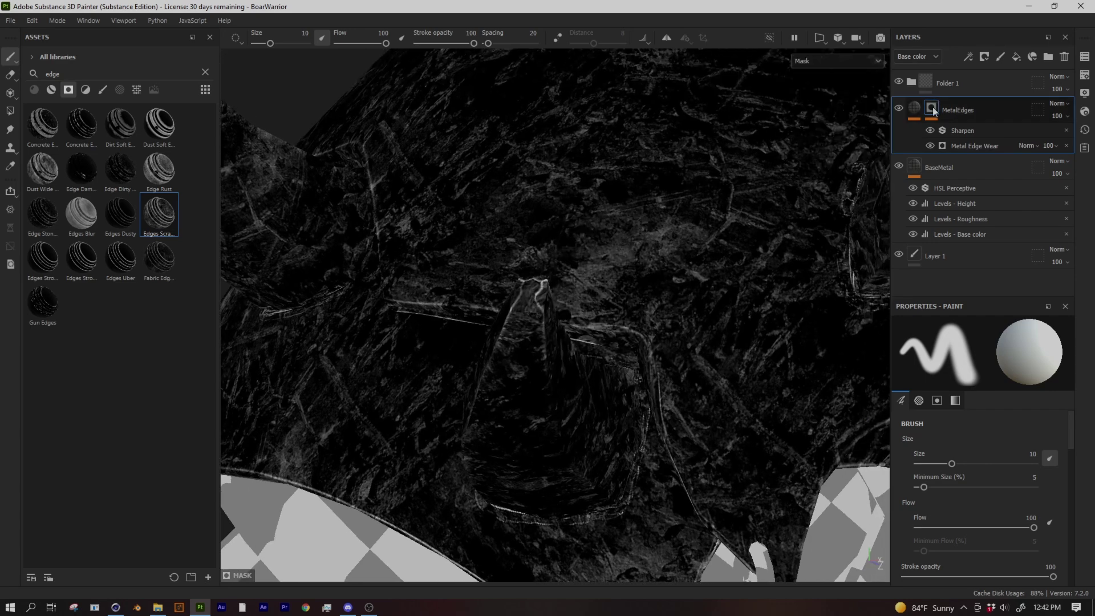
left_click(964, 144)
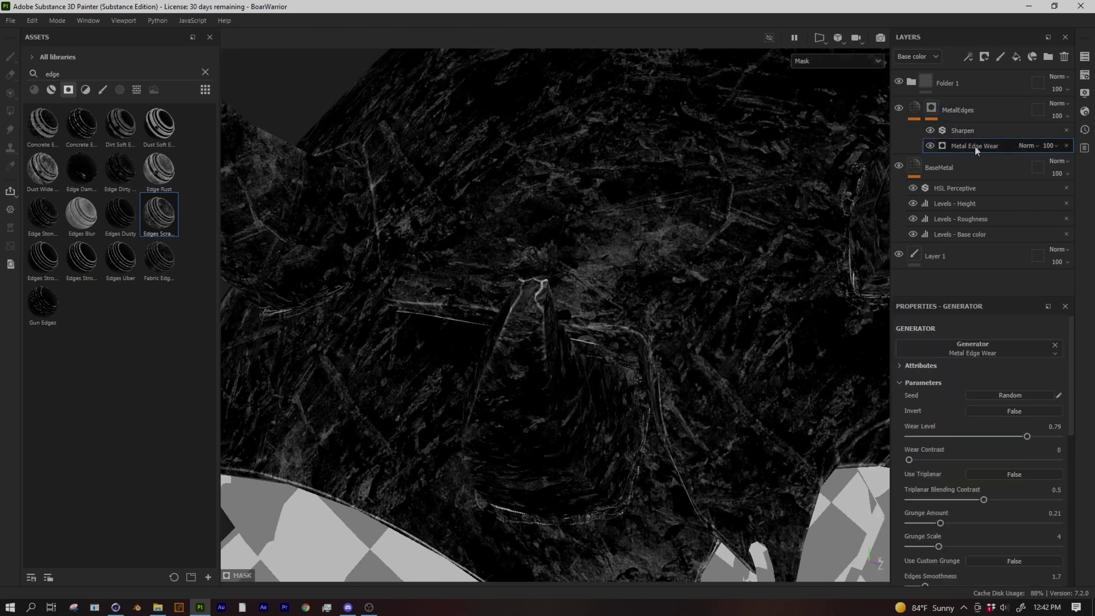
middle_click_drag(437, 323, 489, 303, "alt")
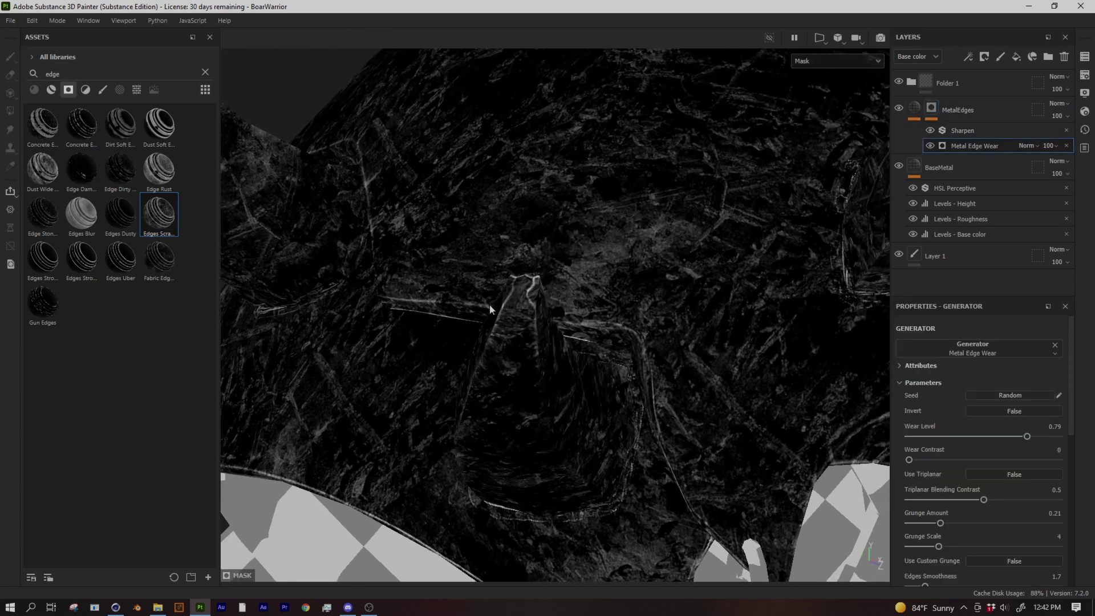
left_click_drag(490, 308, 480, 402, "alt")
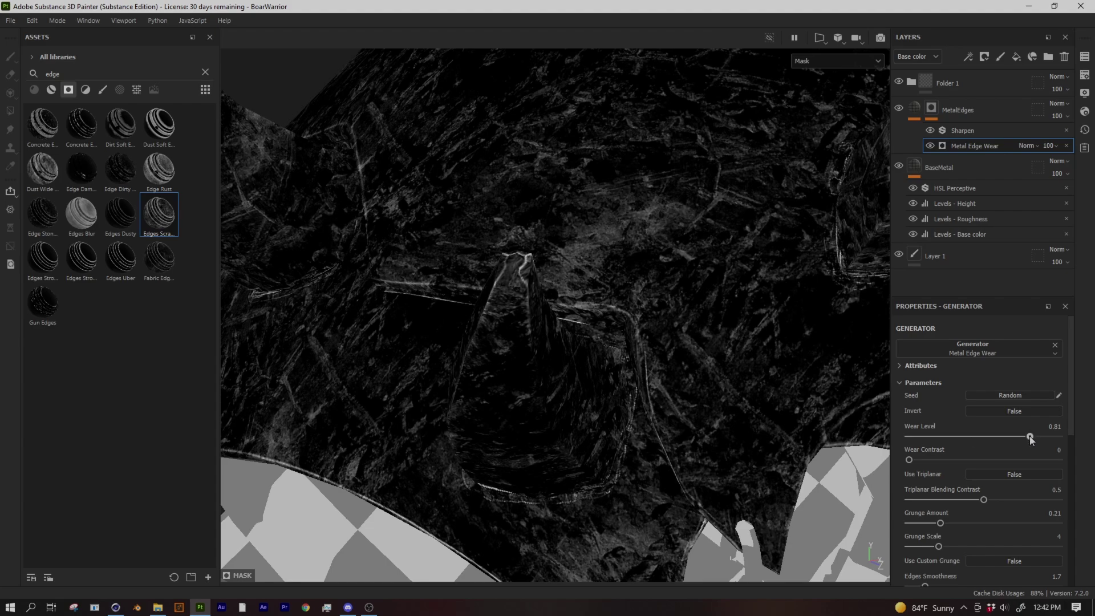
mouse_move(1031, 437)
left_mouse_down()
mouse_move(1042, 437)
mouse_move(1012, 438)
mouse_move(1030, 444)
left_mouse_up()
left_click_drag(941, 524, 913, 523)
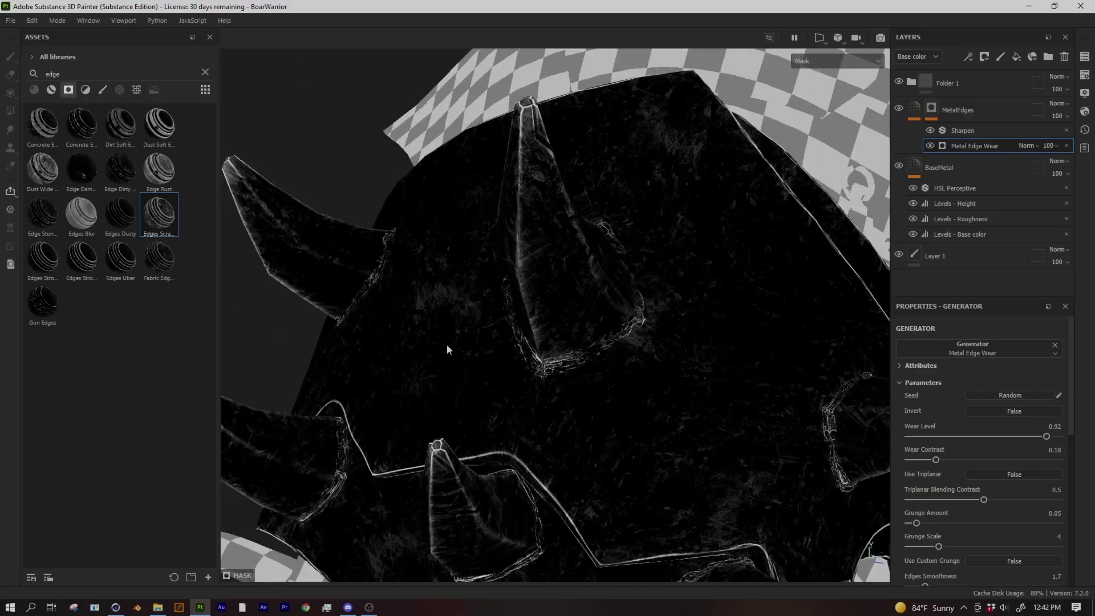
Check the edge wear in the Material view and the base colour and roughness channels
mouse_move(446, 344)
left_mouse_down("alt")
mouse_move(462, 276)
mouse_move(557, 351)
mouse_move(559, 366)
mouse_move(436, 314)
left_mouse_up("alt")
key("m")
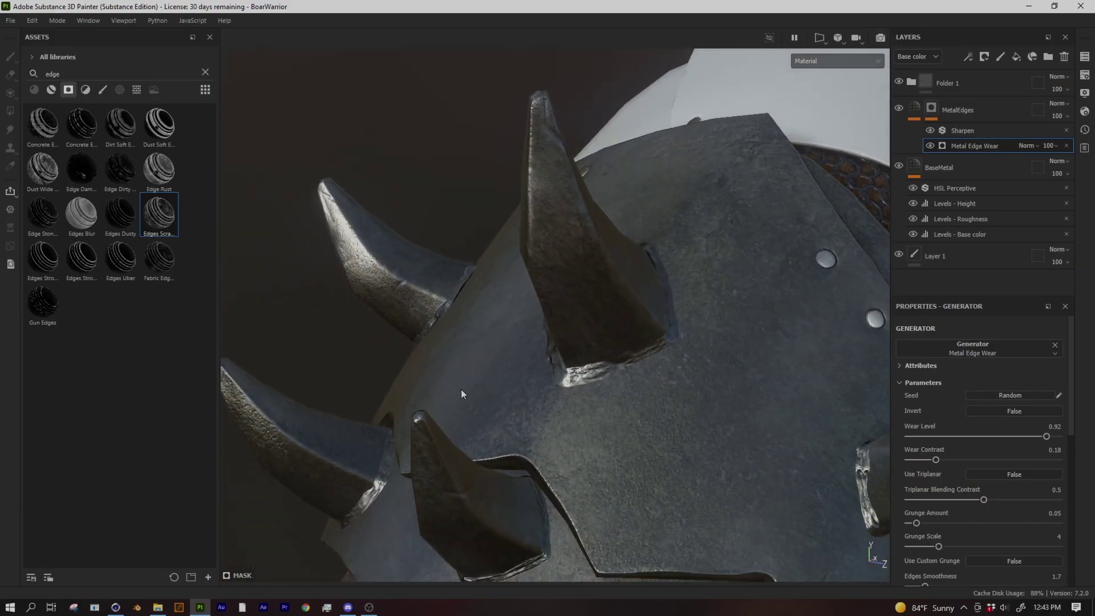
key("c")
left_click_drag(537, 97, 409, 199, "alt")
key("c")
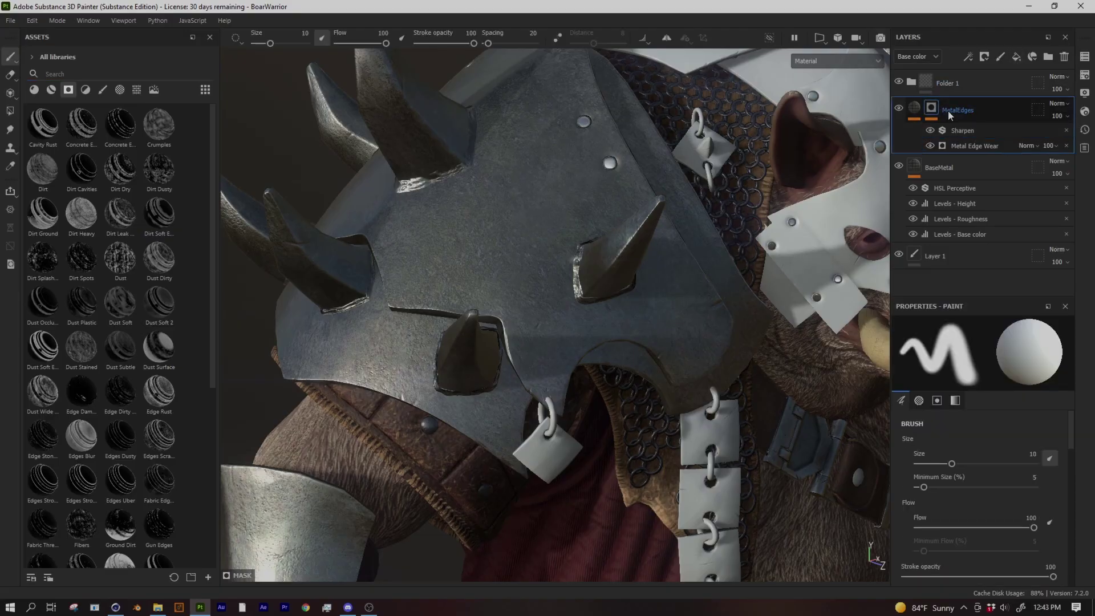
Add a fill layer named Rust using PCrate_Grunge4 as base colour, tri-planar at scale 3.05
left_click(1017, 57)
double_click(952, 110)
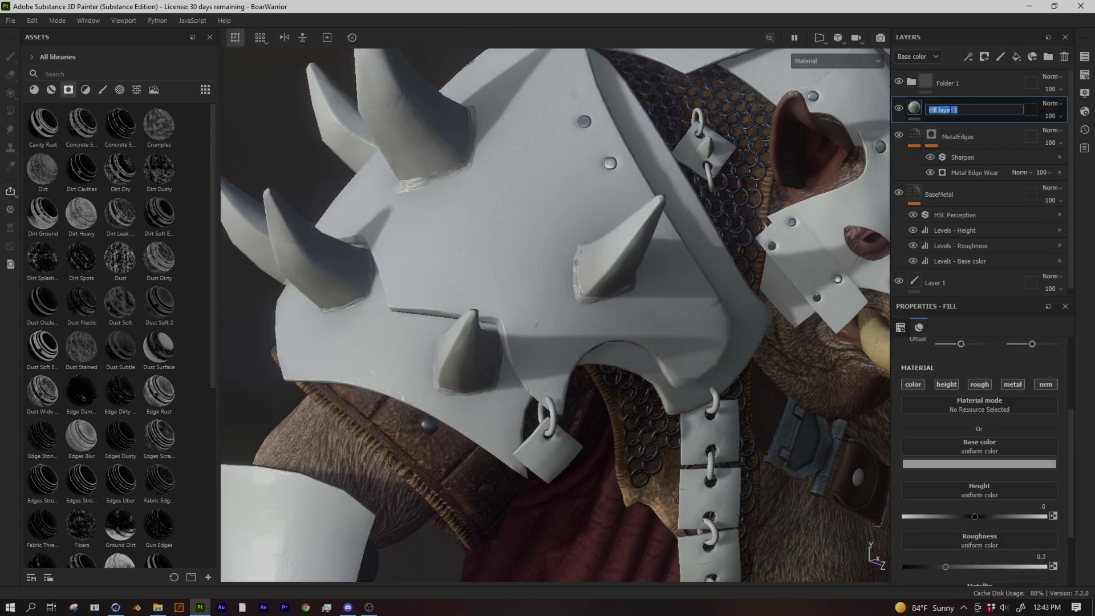
left_click(136, 89)
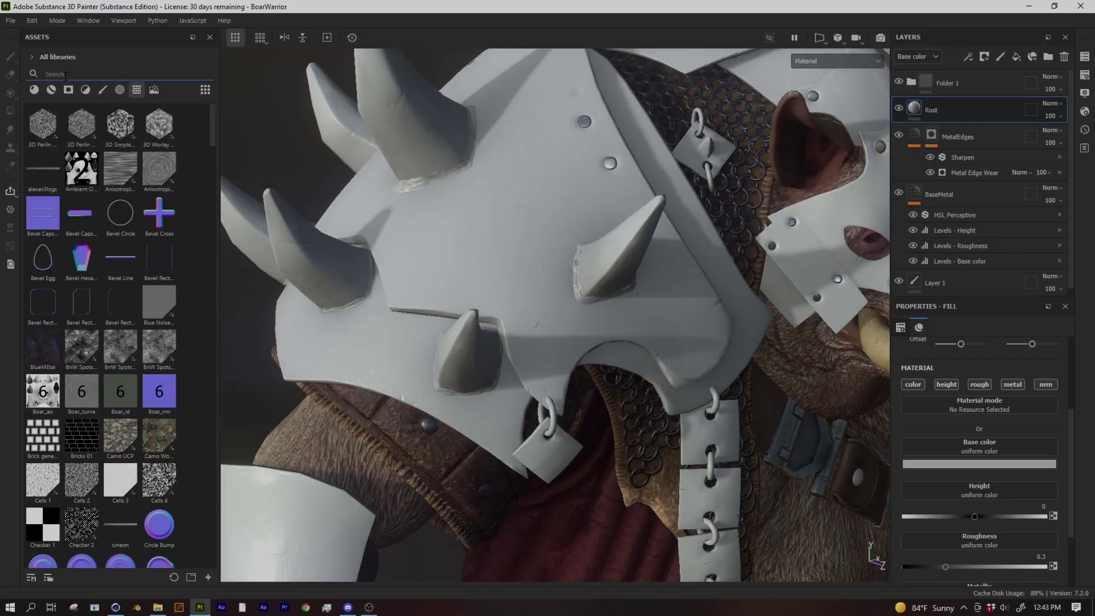
type("pcrate")
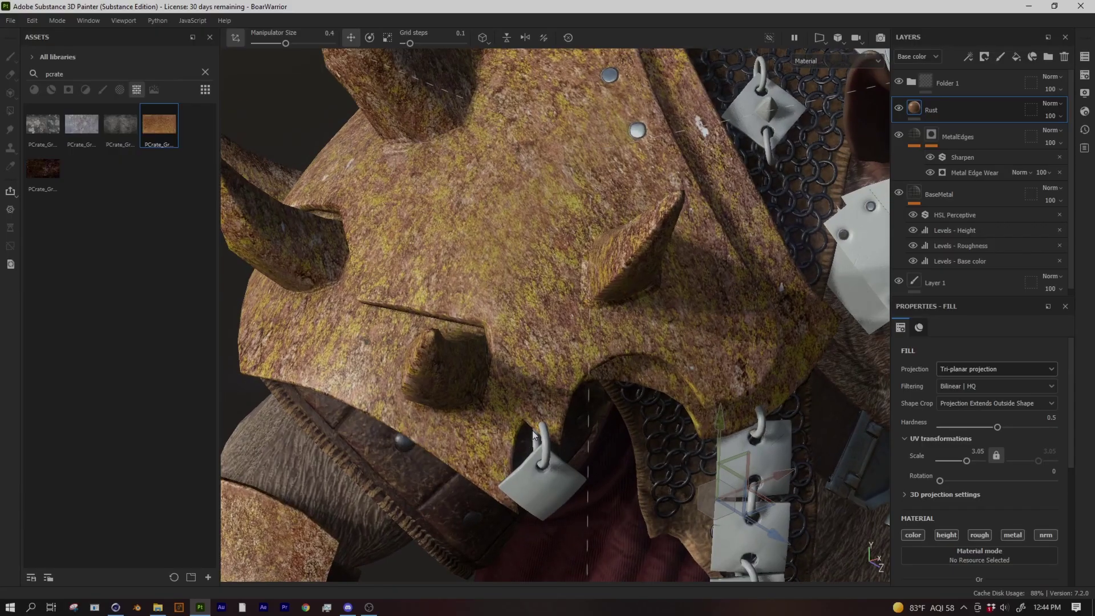
scroll(947, 433, "down", 5)
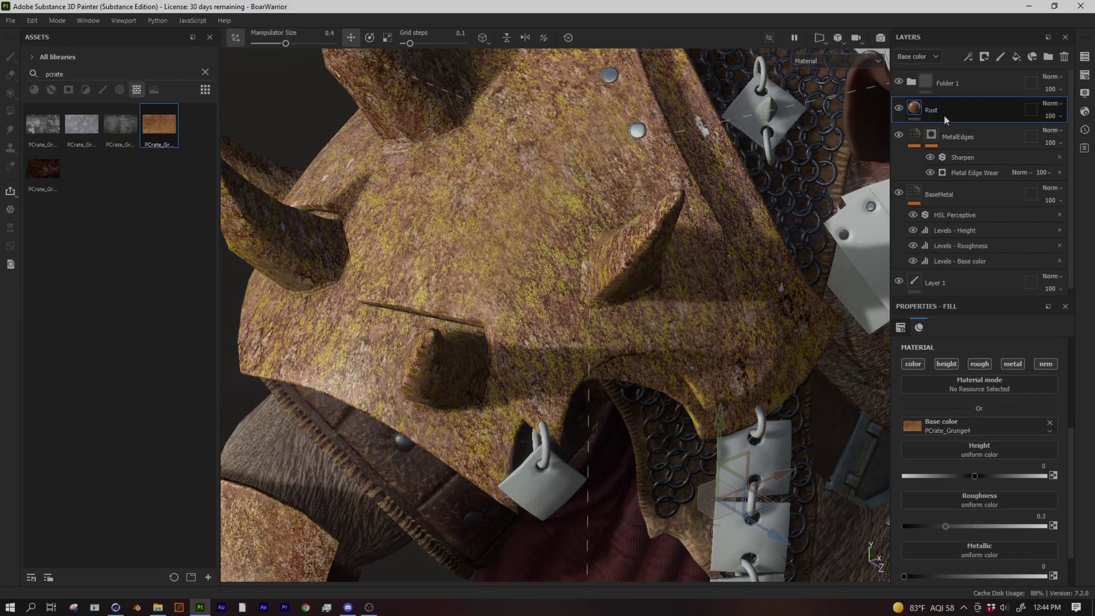
Add a Gradient filter to the Rust layer
left_click(968, 57)
left_click(987, 139)
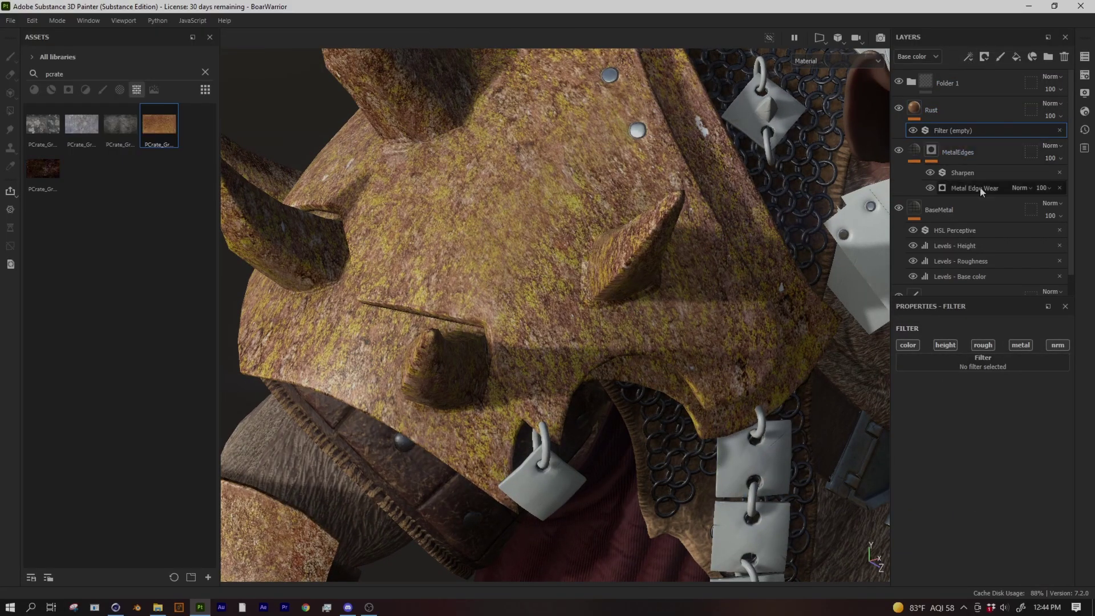
left_click(970, 365)
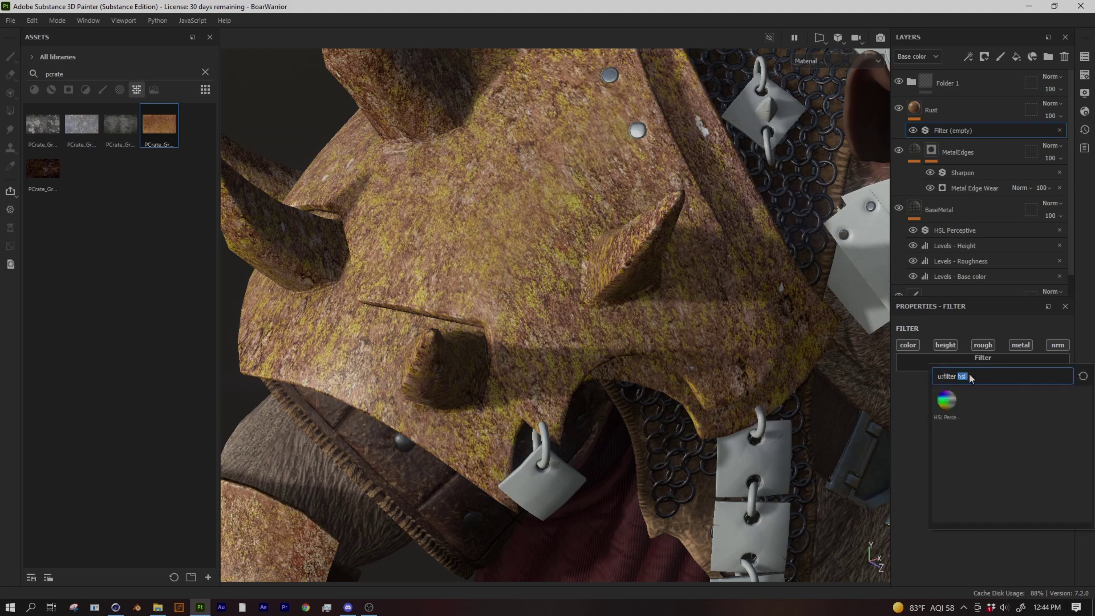
type("gradien")
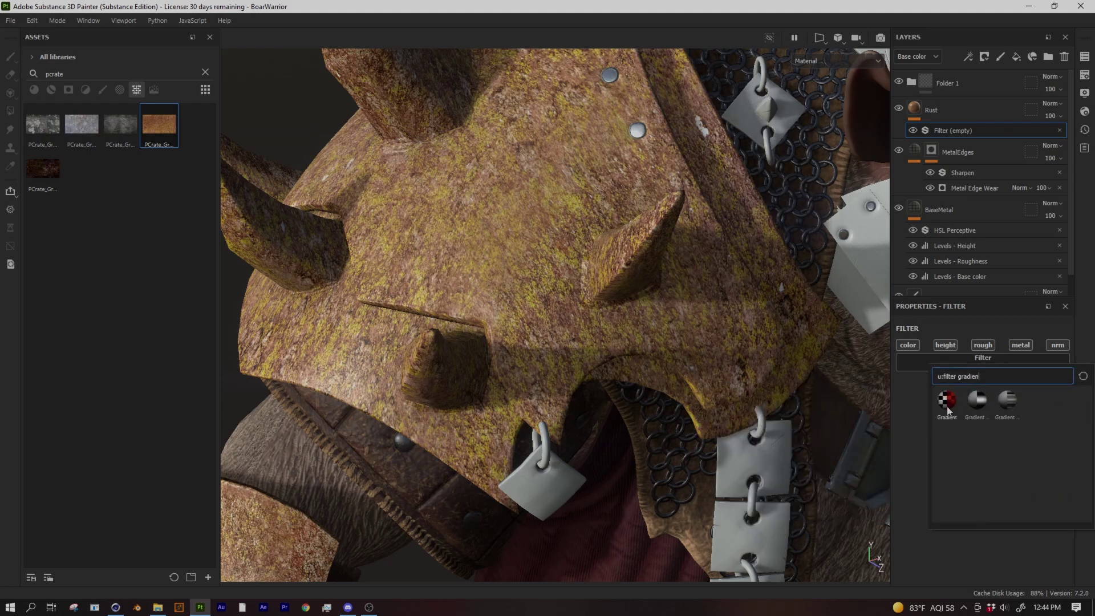
left_click(946, 401)
middle_click_drag(500, 400, 490, 280)
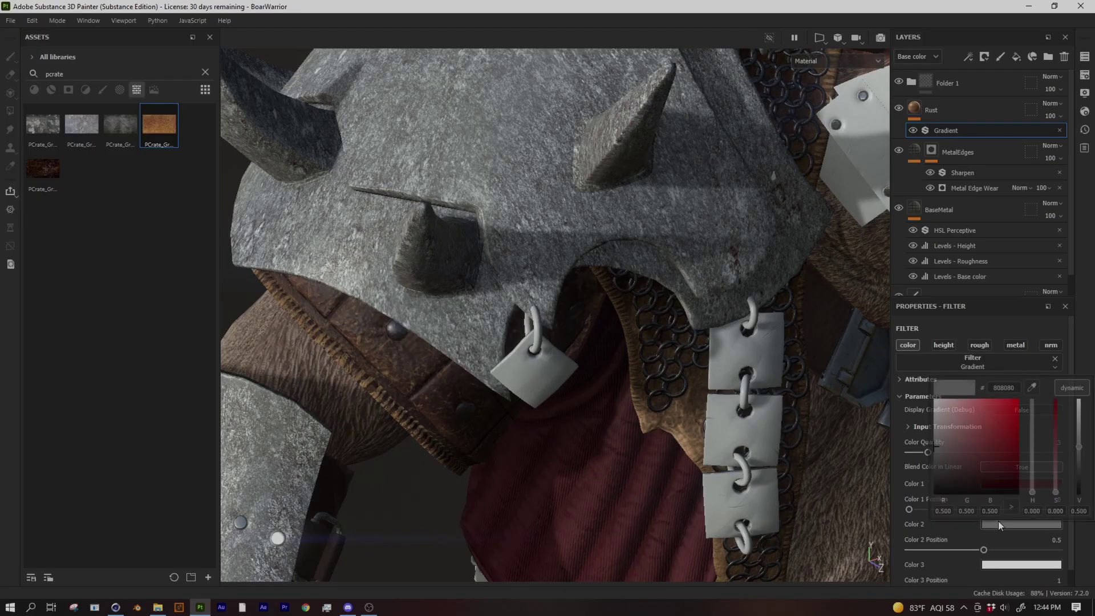
Set the gradient's Color 1 to dark orange-red and Color 3 to orange-brown
left_click(992, 461)
left_click(1032, 491)
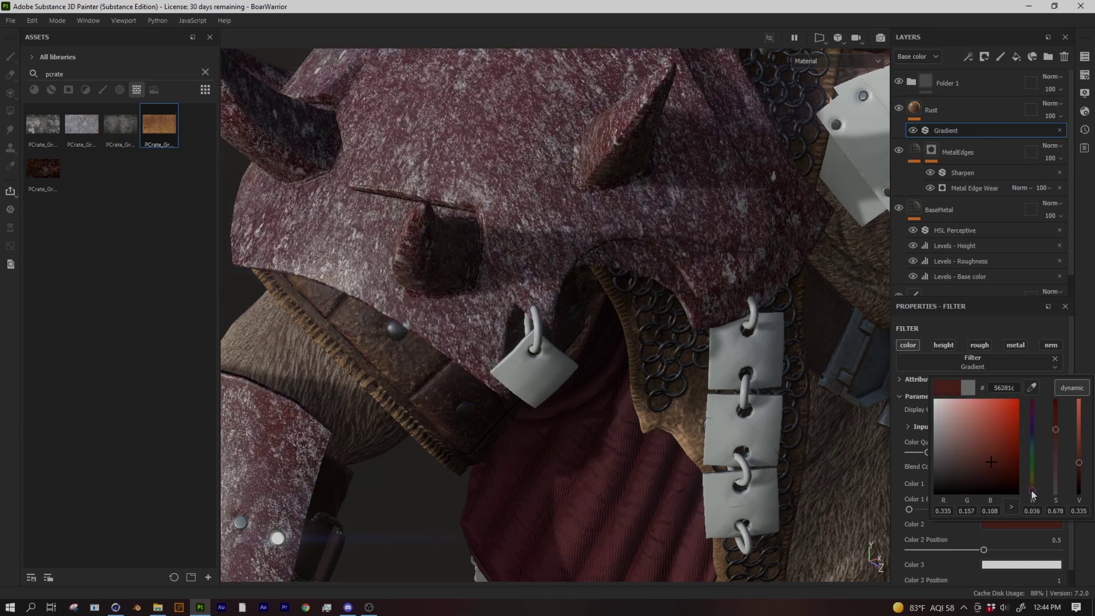
left_click(989, 567)
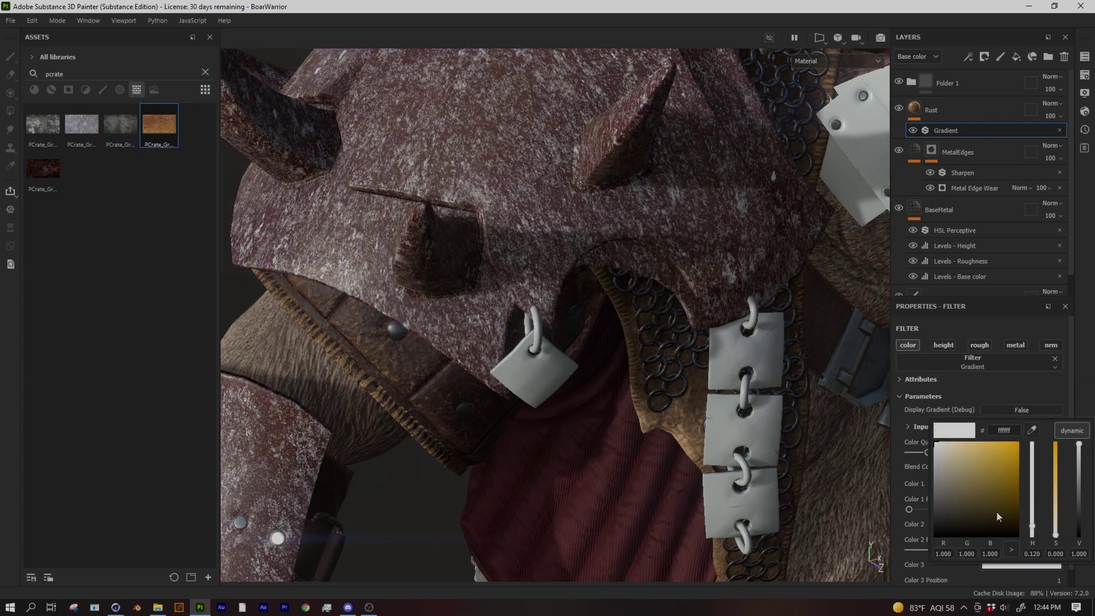
left_click(985, 505)
left_click(1033, 533)
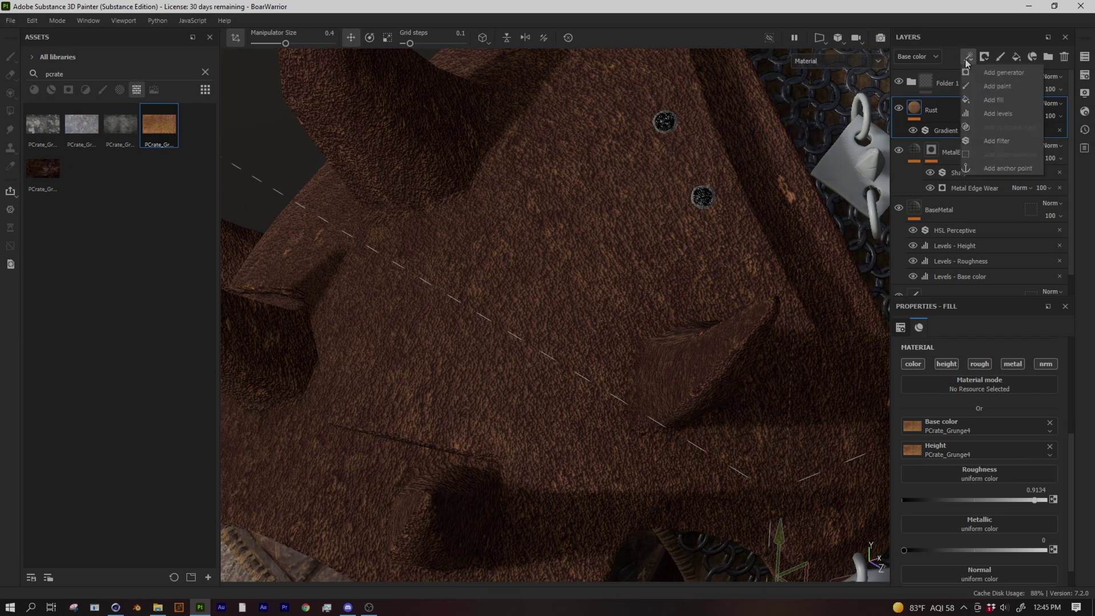
Add a Height Levels adjustment to Rust and raise its tri-planar tiling scale to 26.16
left_click(991, 115)
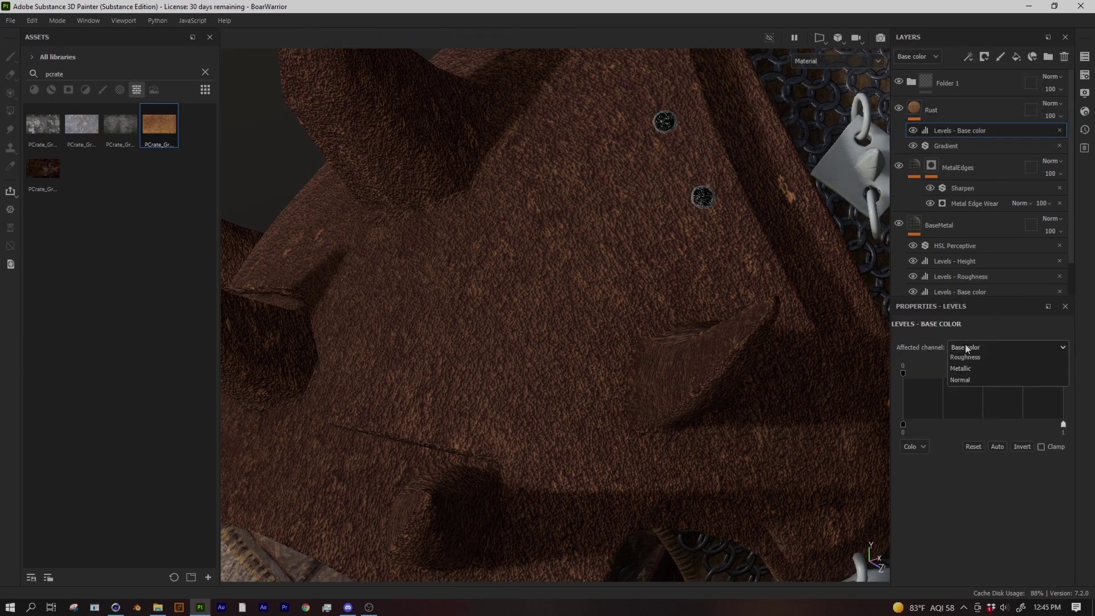
left_click(966, 374)
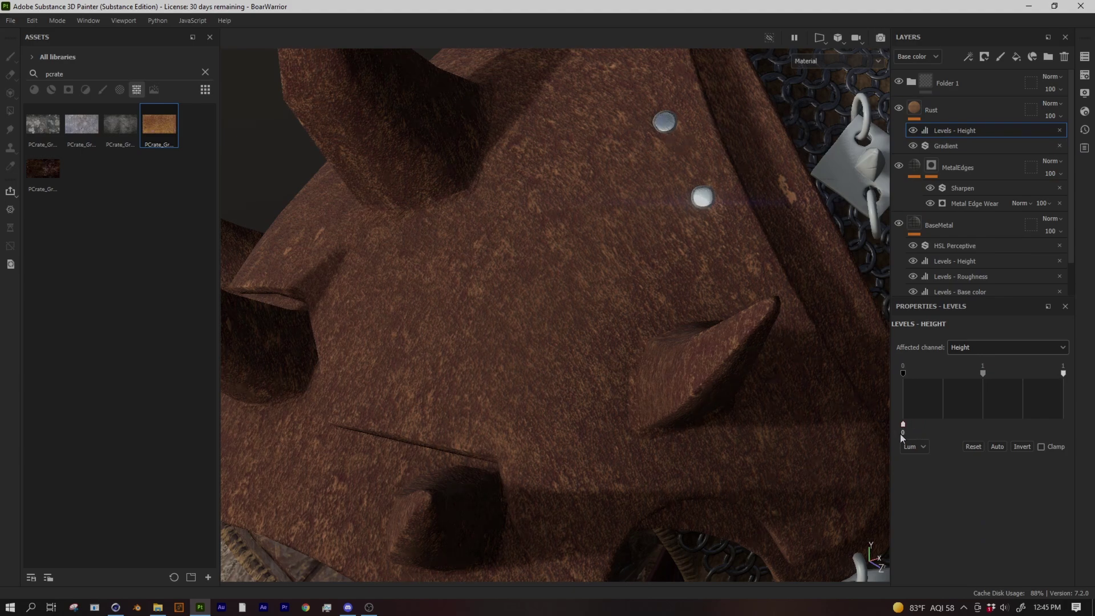
left_click_drag(913, 437, 915, 437)
left_click_drag(827, 422, 718, 5, "alt")
left_click(917, 113)
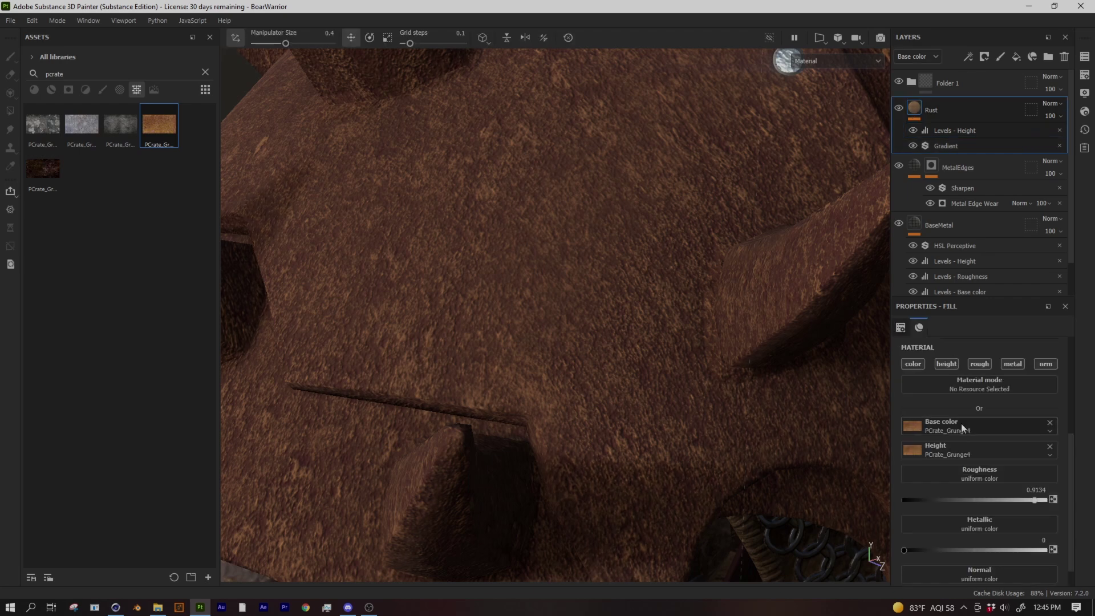
left_click_drag(968, 461, 974, 461)
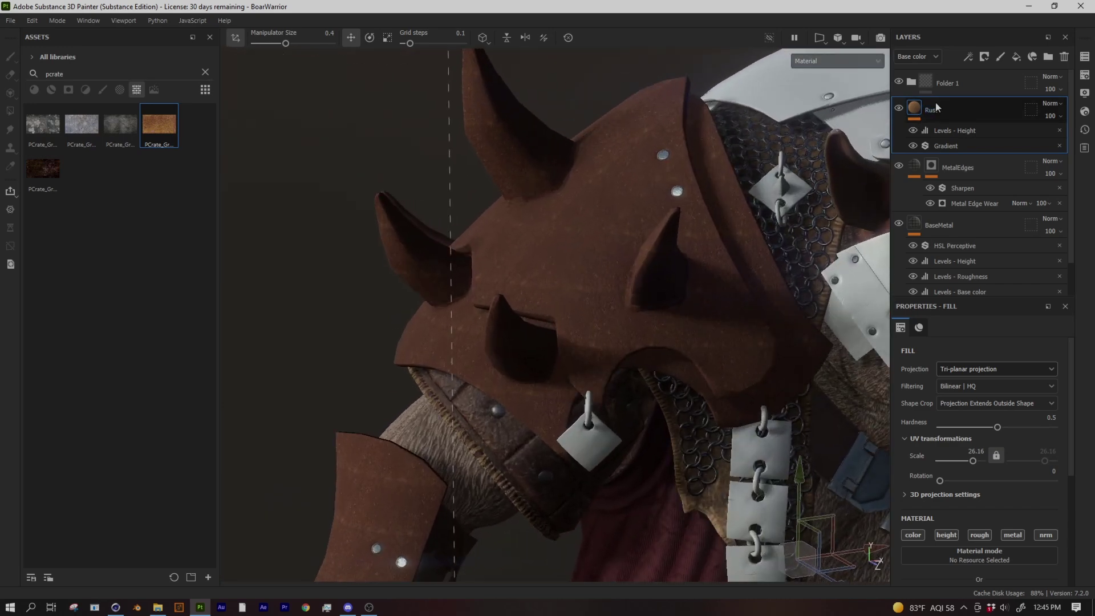
Mask Rust with a black mask holding the Rust Drips generator, Rust Spreading 0.05
left_click(984, 59)
left_click(1011, 84)
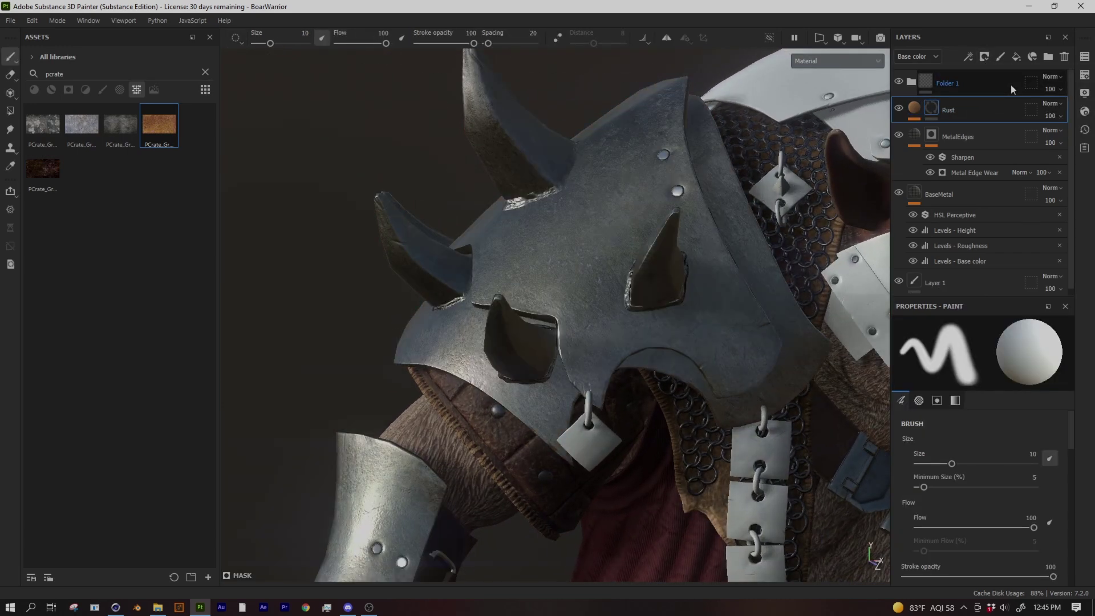
left_click(67, 90)
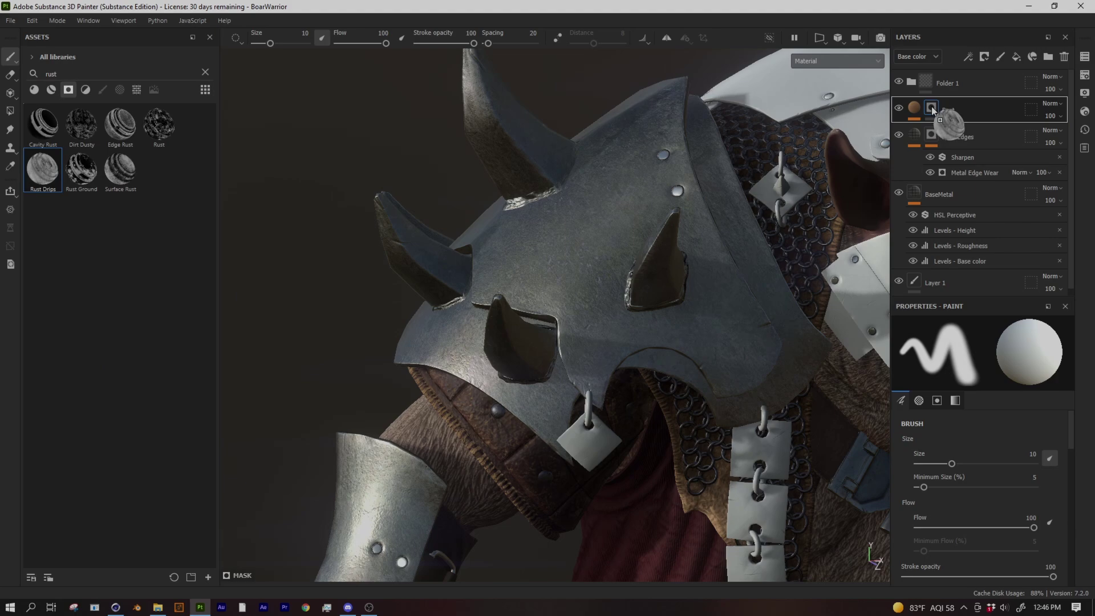
mouse_move(932, 106)
left_mouse_down()
mouse_move(879, 143)
mouse_move(933, 110)
left_mouse_up()
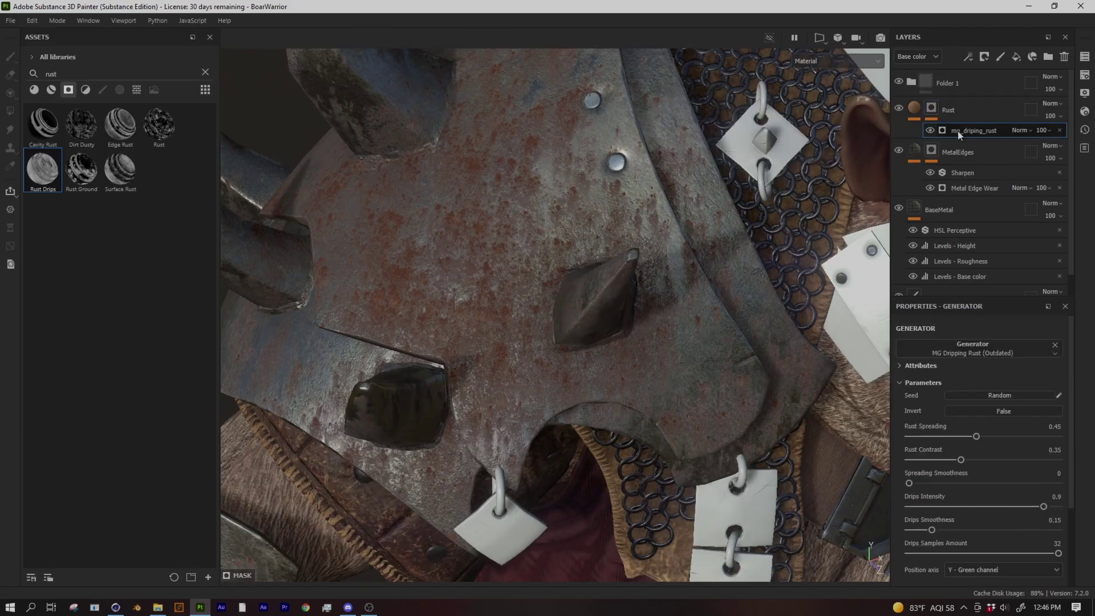
scroll(930, 495, "down", 1)
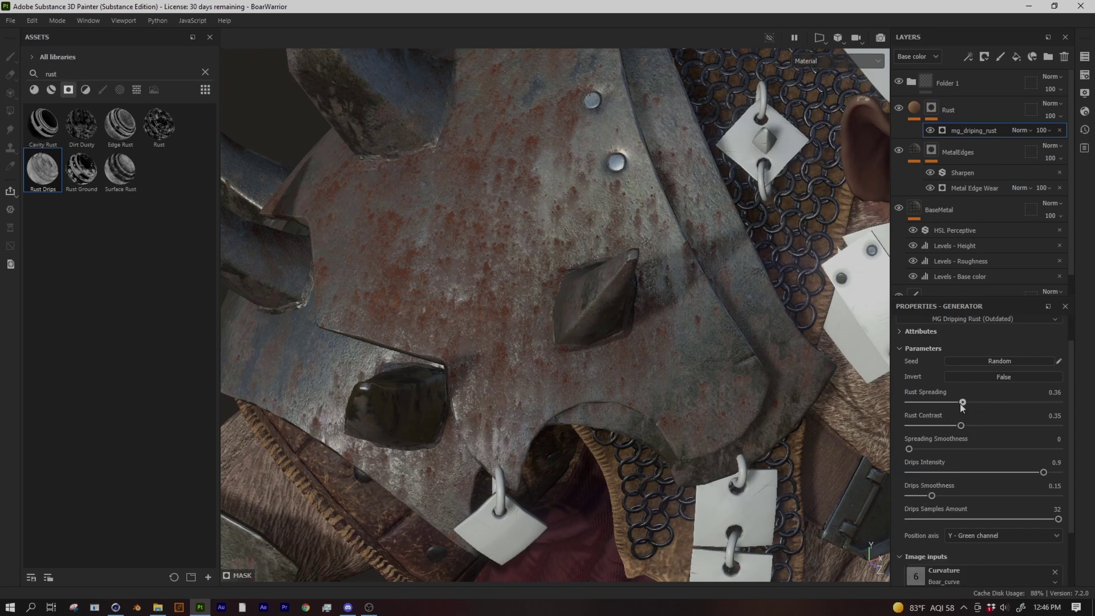
mouse_move(962, 403)
left_mouse_down()
mouse_move(899, 403)
mouse_move(916, 403)
left_mouse_up()
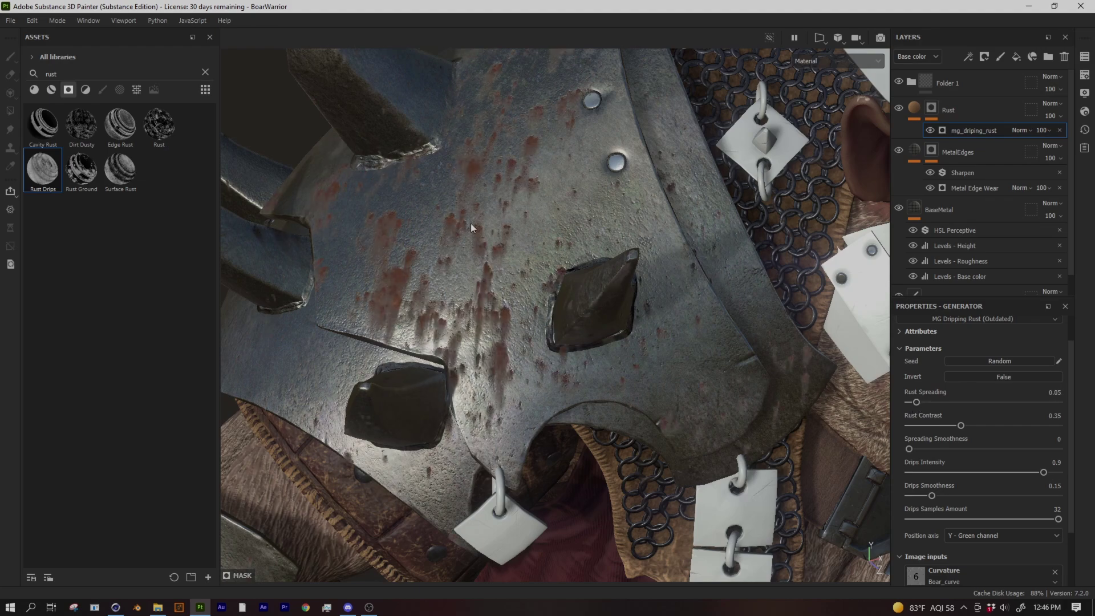
left_click_drag(525, 372, 515, 211, "alt")
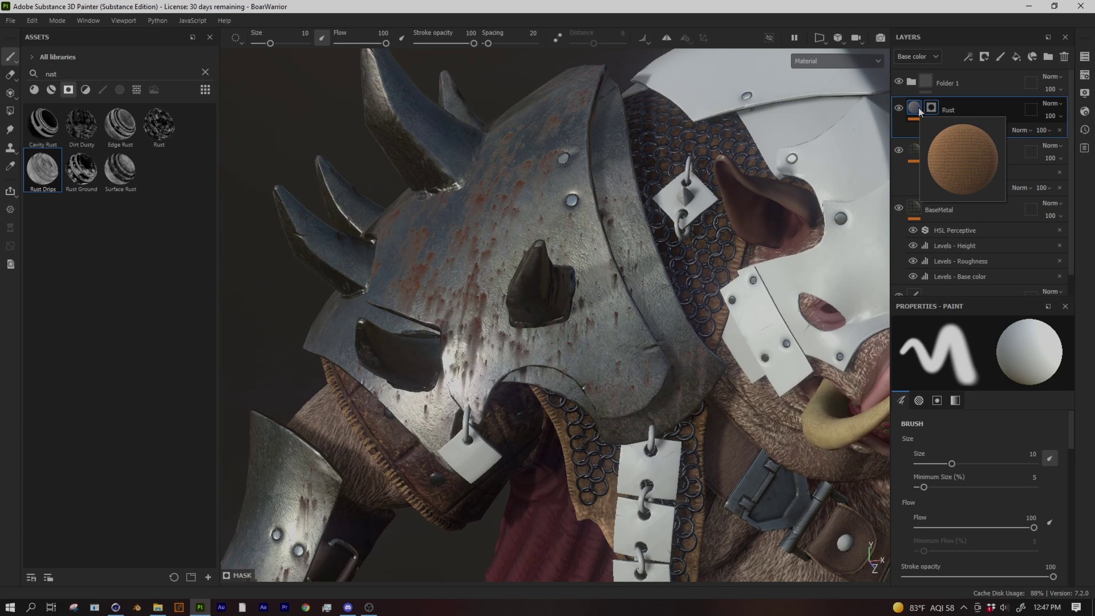
Duplicate the Rust layer and rename the copy 'Dirt'
mouse_move(673, 270)
left_mouse_down("alt")
mouse_move(542, 371)
mouse_move(491, 260)
left_mouse_up("alt")
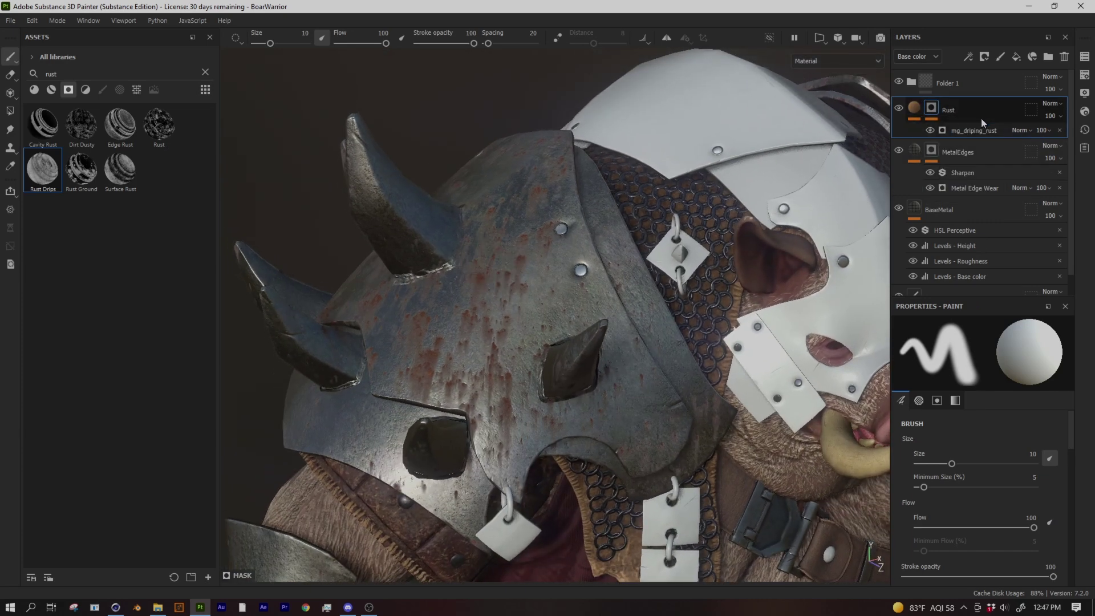
key("ctrl+d")
double_click(956, 112)
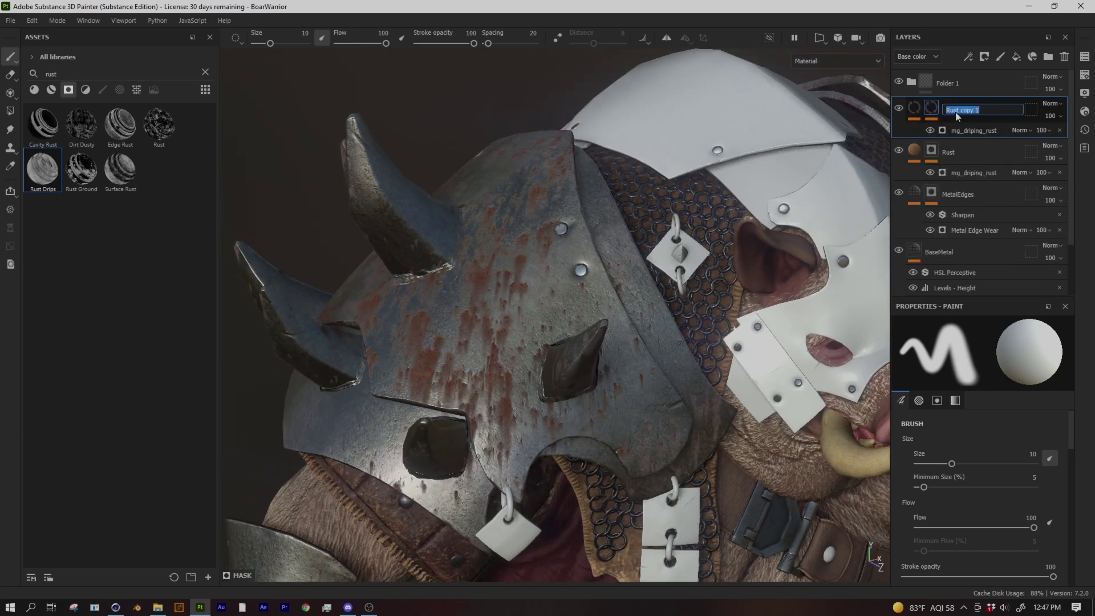
type("Dirt")
key("Return")
Recolour the Dirt layer's Gradient filter, setting Colors 1–3 to dark and muted browns
left_click(915, 111)
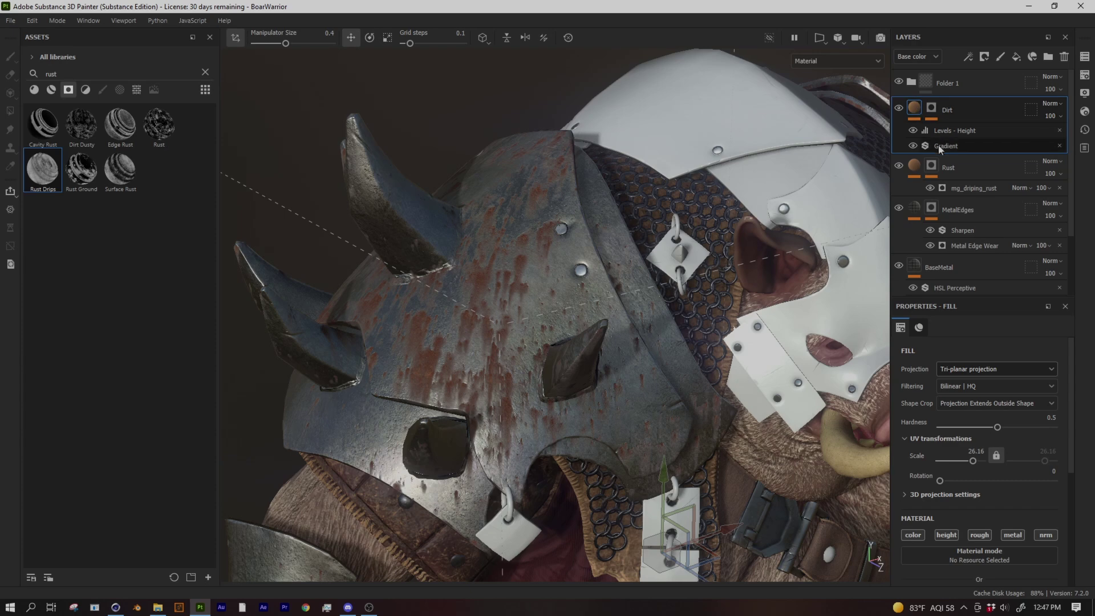
left_click(947, 145)
left_click(1008, 466)
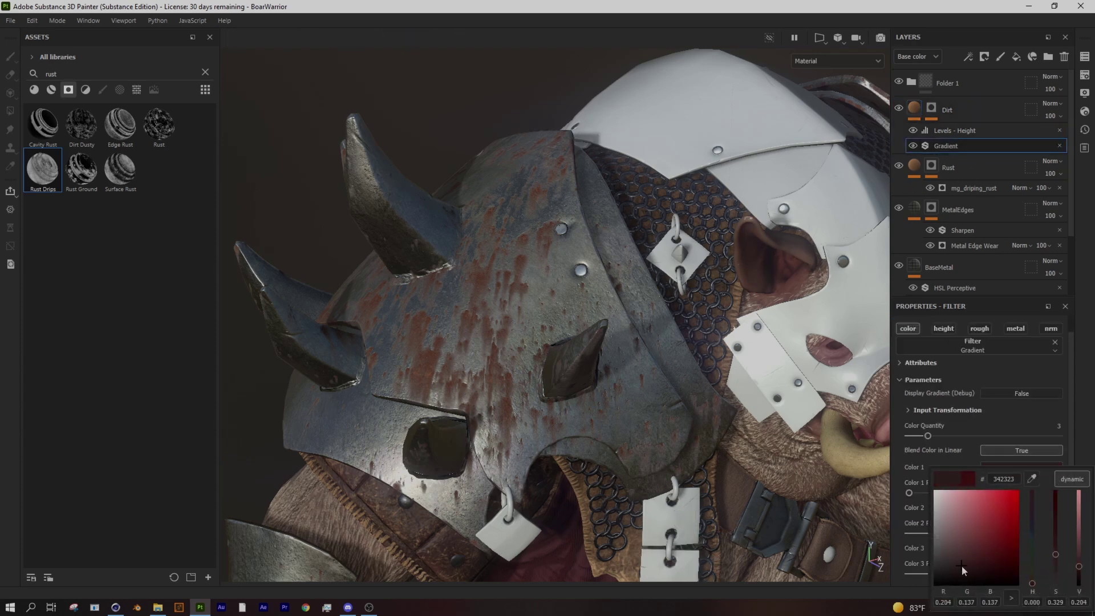
left_click(1005, 509)
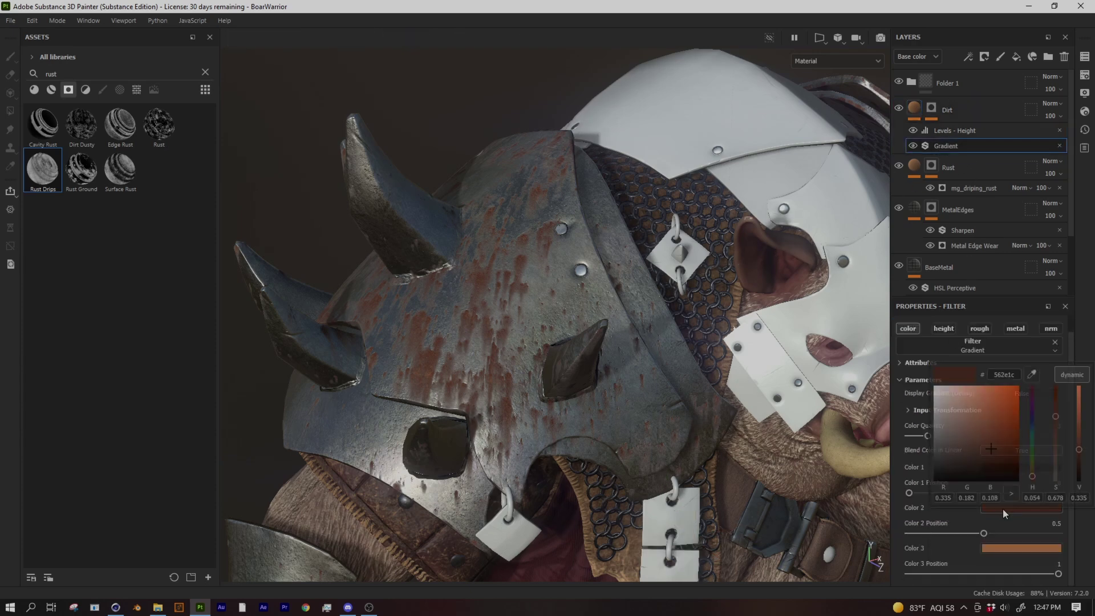
left_click(1021, 548)
left_click(963, 477)
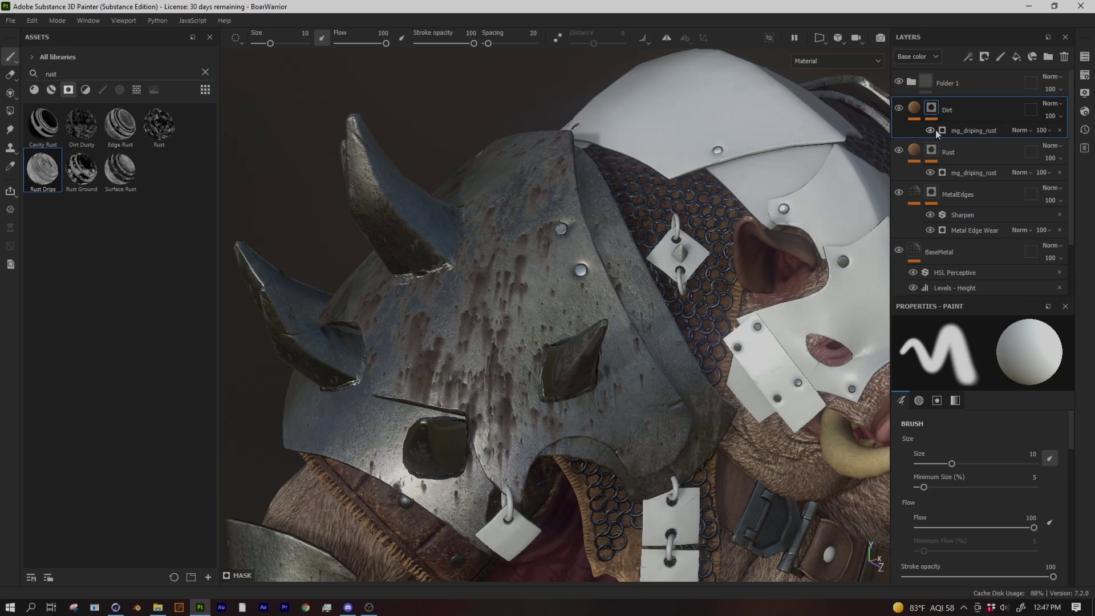
Replace the Dirt layer's mg_driping_rust mask with the Dirt Leak mask from Assets
left_click(1060, 131)
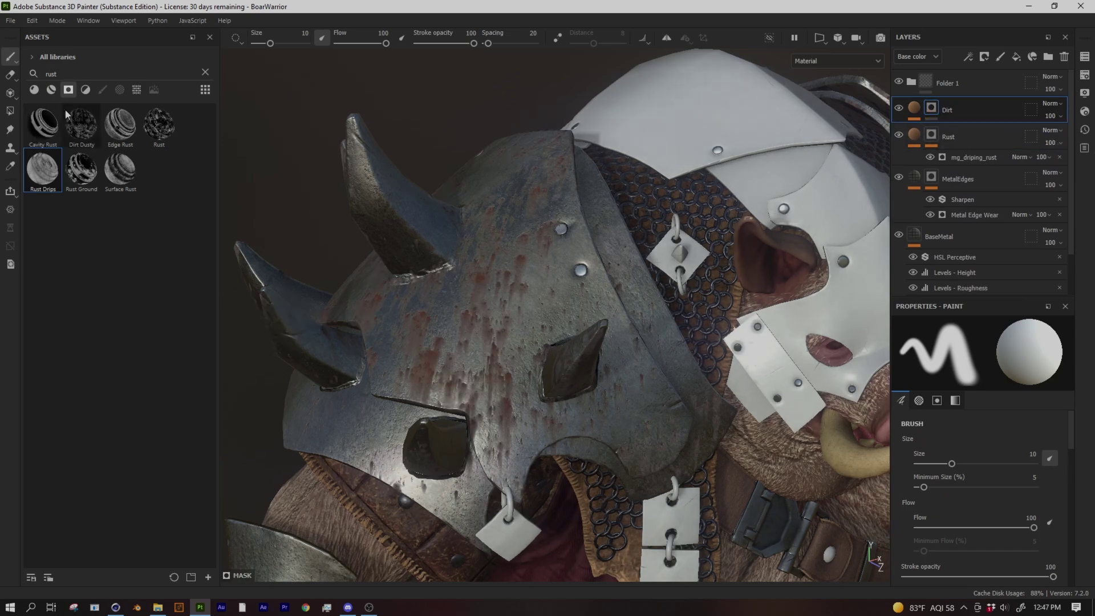
type("dir")
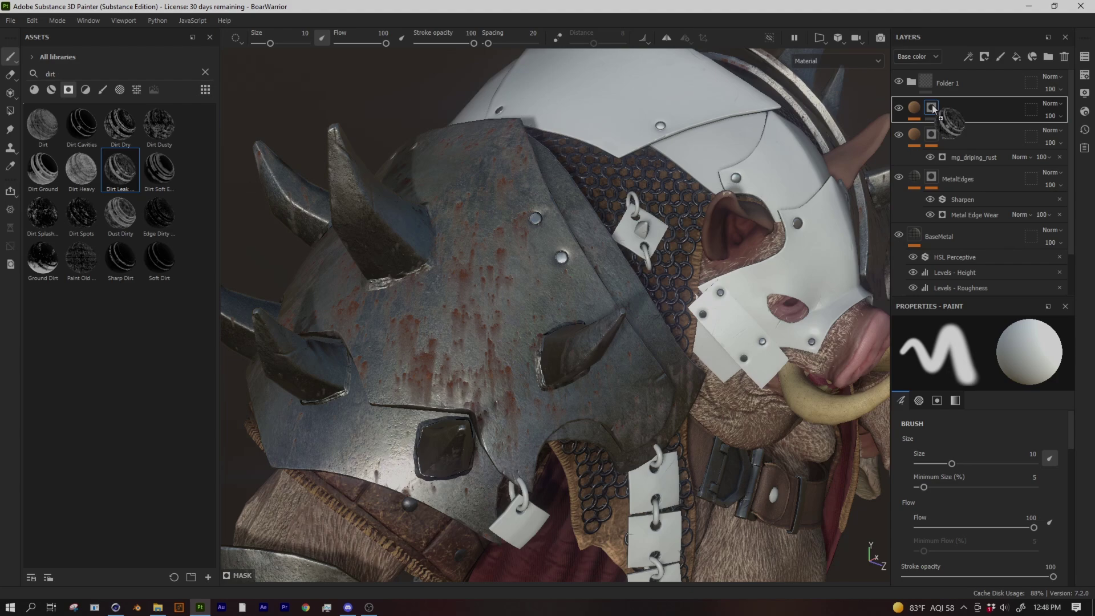
left_click_drag(934, 109, 936, 111)
left_click_drag(433, 365, 495, 285, "alt")
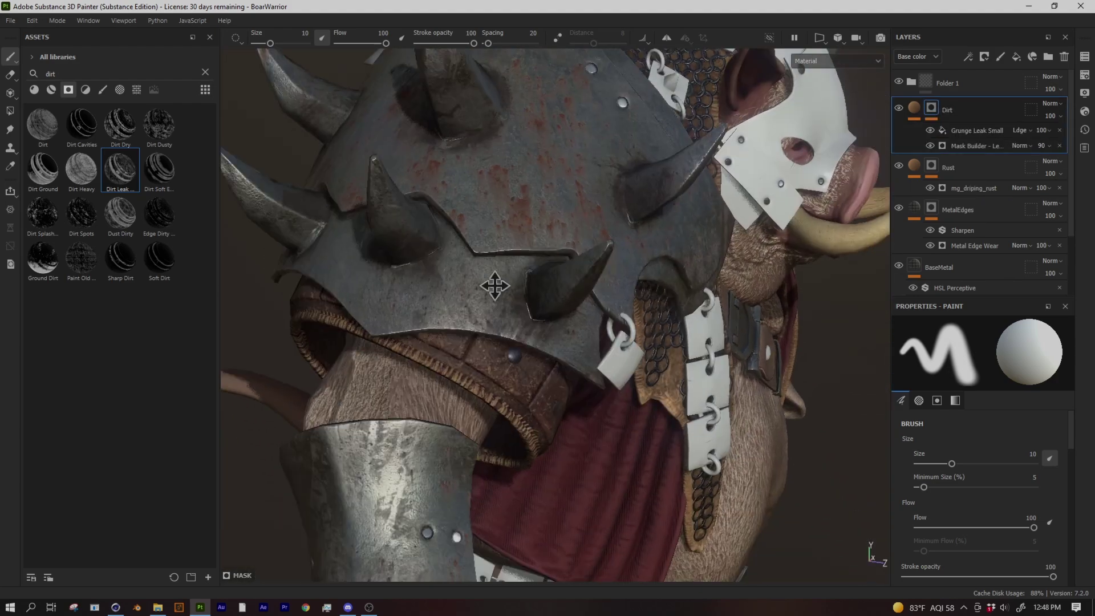
scroll(494, 285, "up", 3)
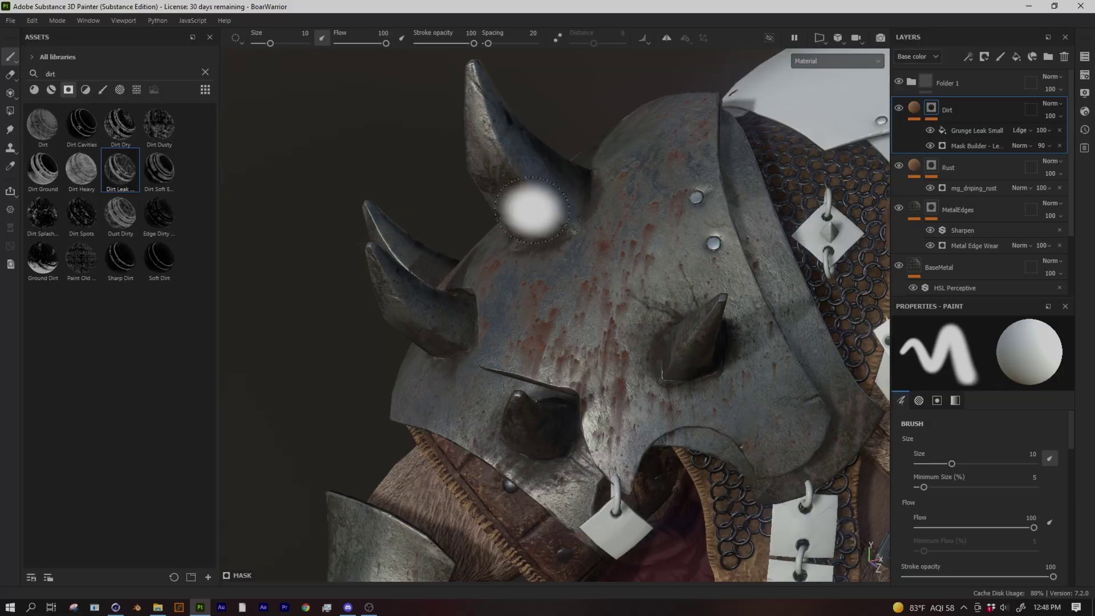
Inspect the Dirt layer's mask around the helmet, then return to material view
middle_click_drag(617, 356, 607, 361, "alt")
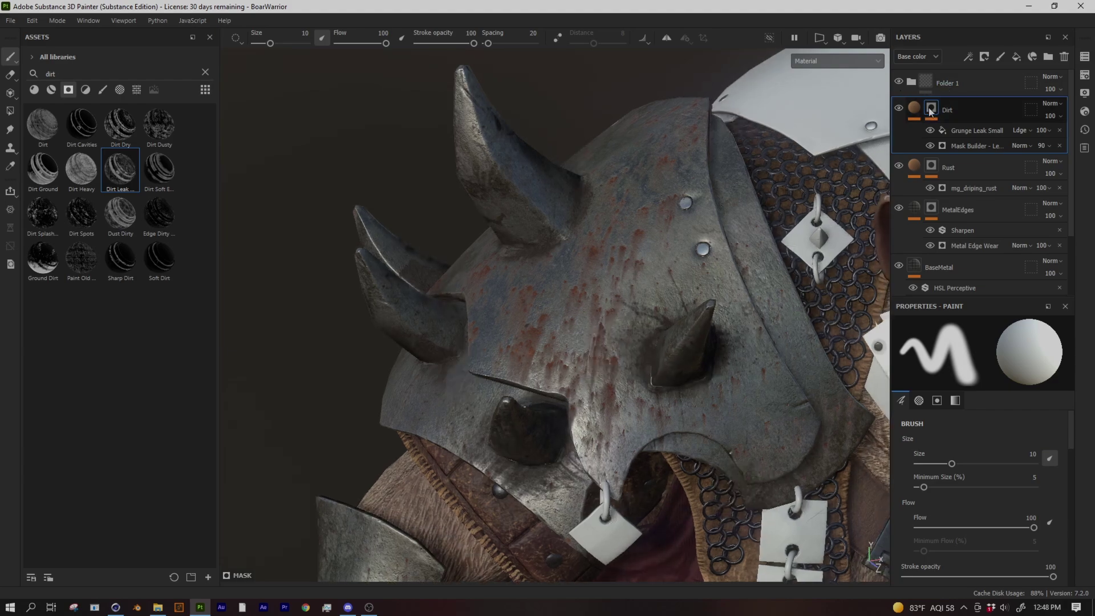
key("m")
mouse_move(544, 345)
left_mouse_down("alt")
mouse_move(655, 349)
mouse_move(562, 322)
left_mouse_up("alt")
mouse_move(687, 334)
left_mouse_down("alt")
mouse_move(350, 186)
mouse_move(627, 269)
left_mouse_up("alt")
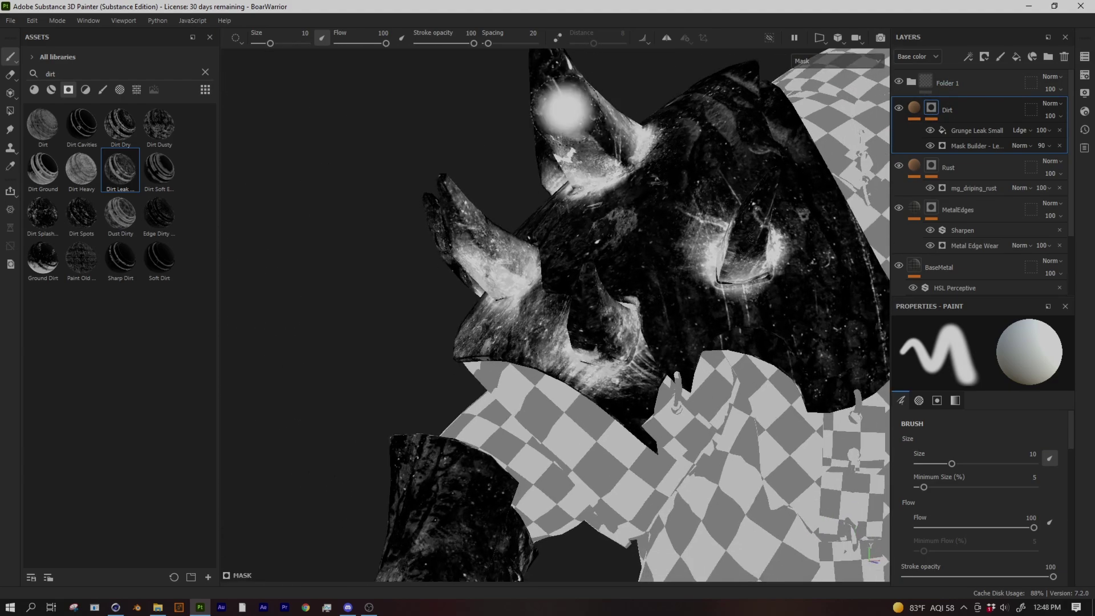
left_click_drag(645, 324, 402, 195, "alt")
key("m")
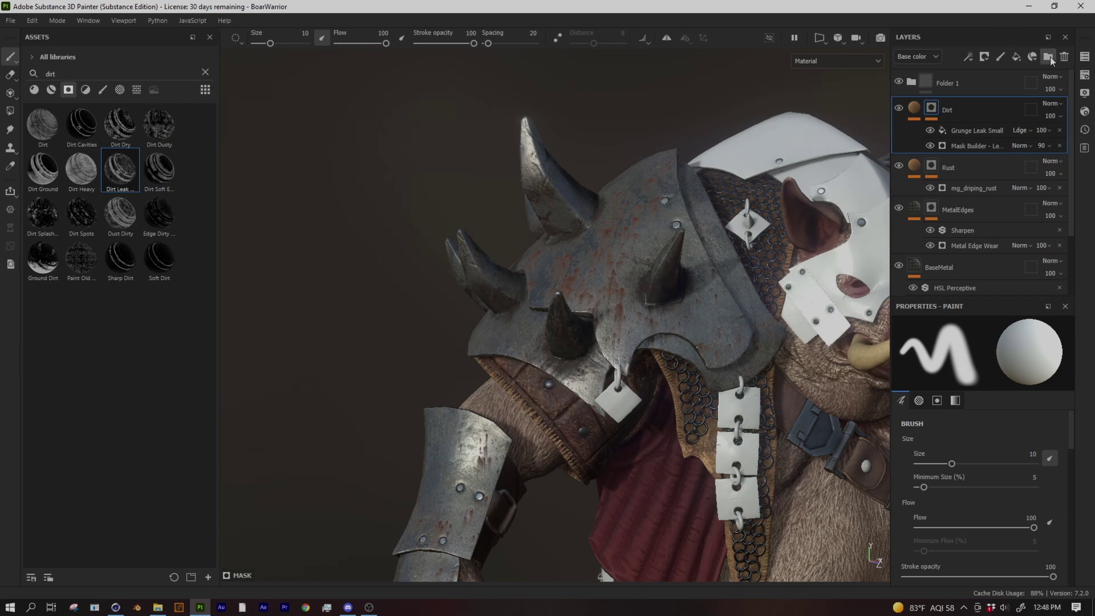
Create a BoarArmor folder holding the Dirt, Rust and MetalEdges layers
left_click(1049, 57)
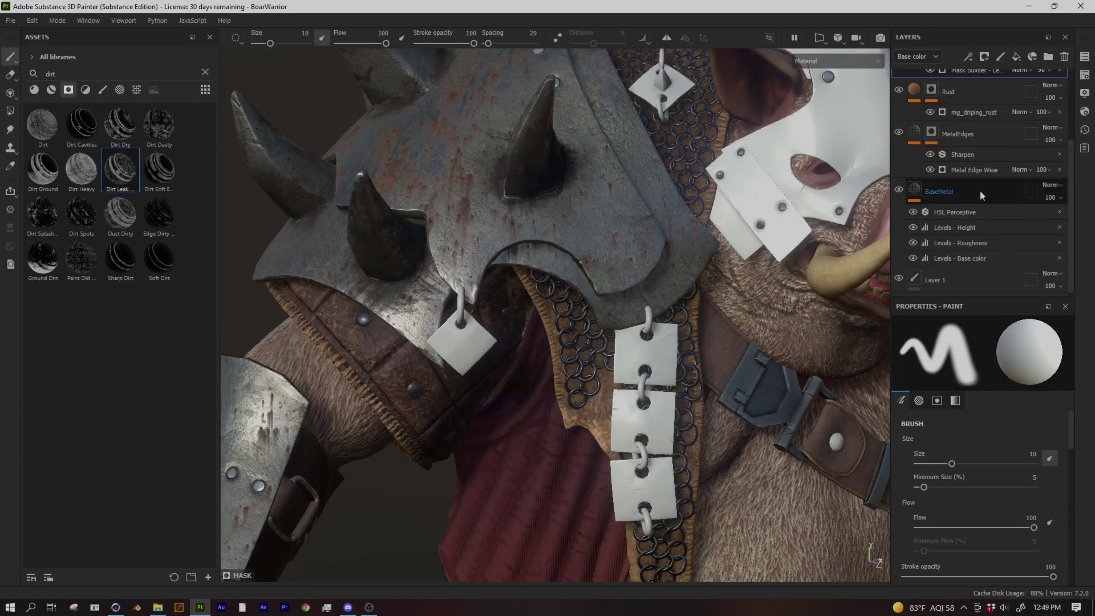
left_click(1006, 240, "shift")
left_click_drag(1007, 241, 911, 110)
left_click(910, 109)
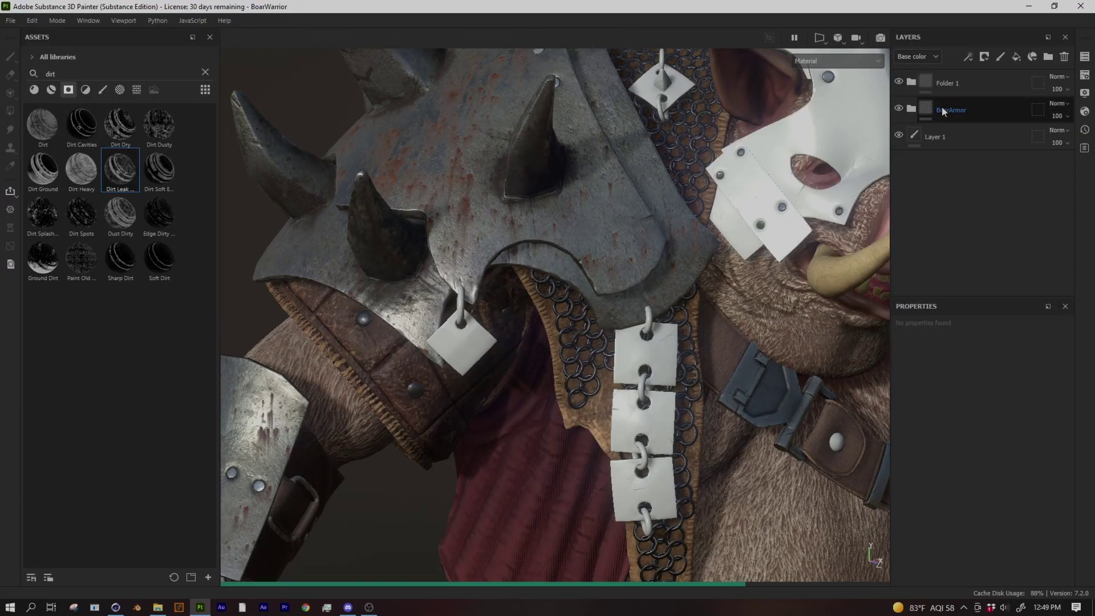
left_click(913, 111)
scroll(960, 275, "down", 2)
scroll(960, 276, "up", 2)
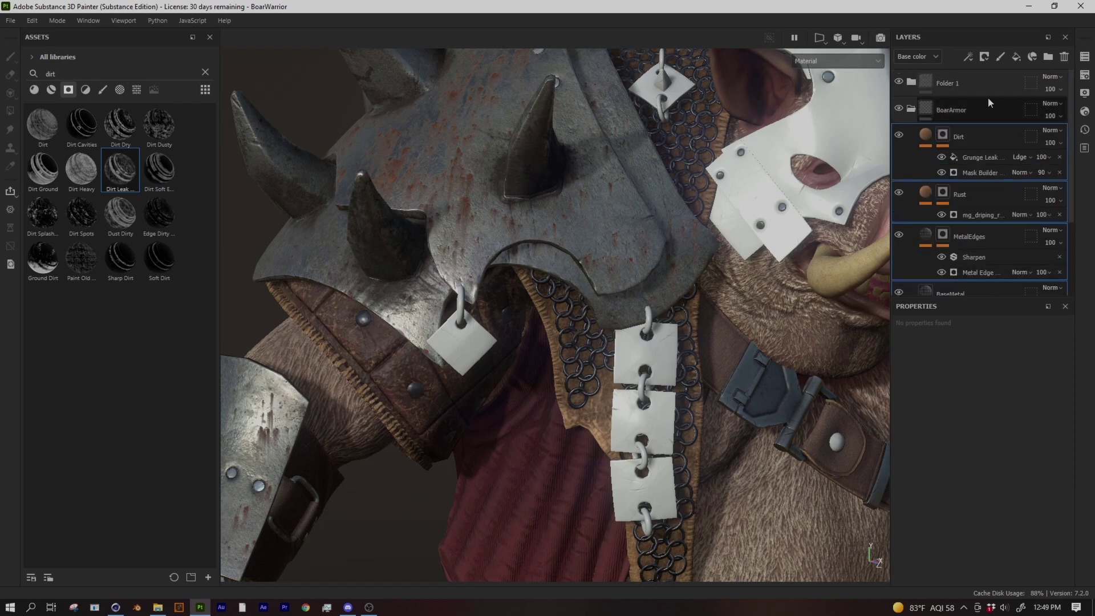
Save the BoarArmor folder as a smart material
left_click(976, 104)
right_click(981, 107)
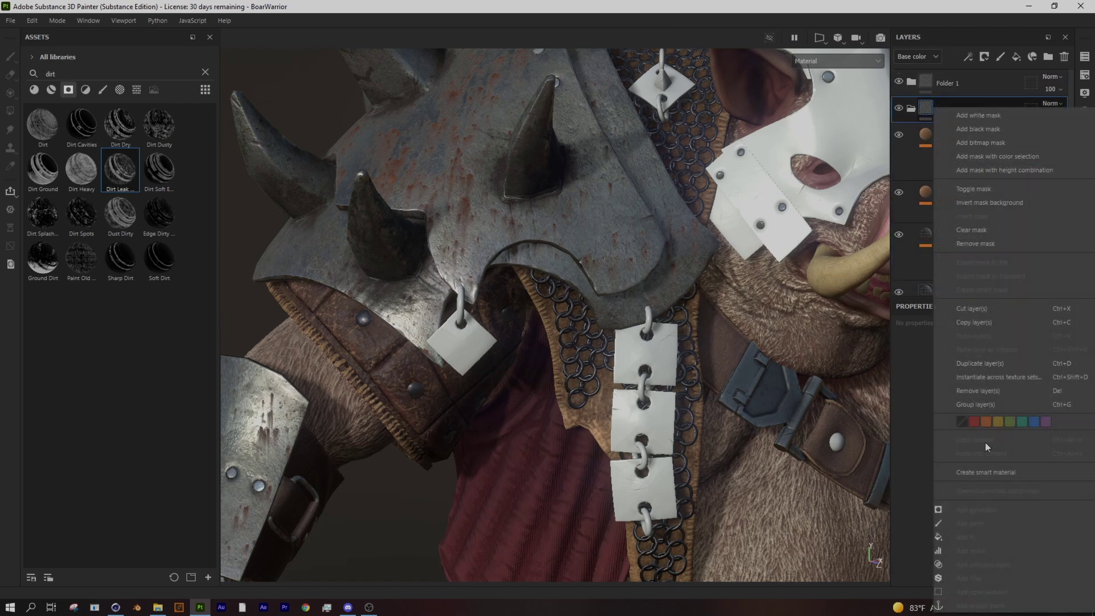
left_click(984, 474)
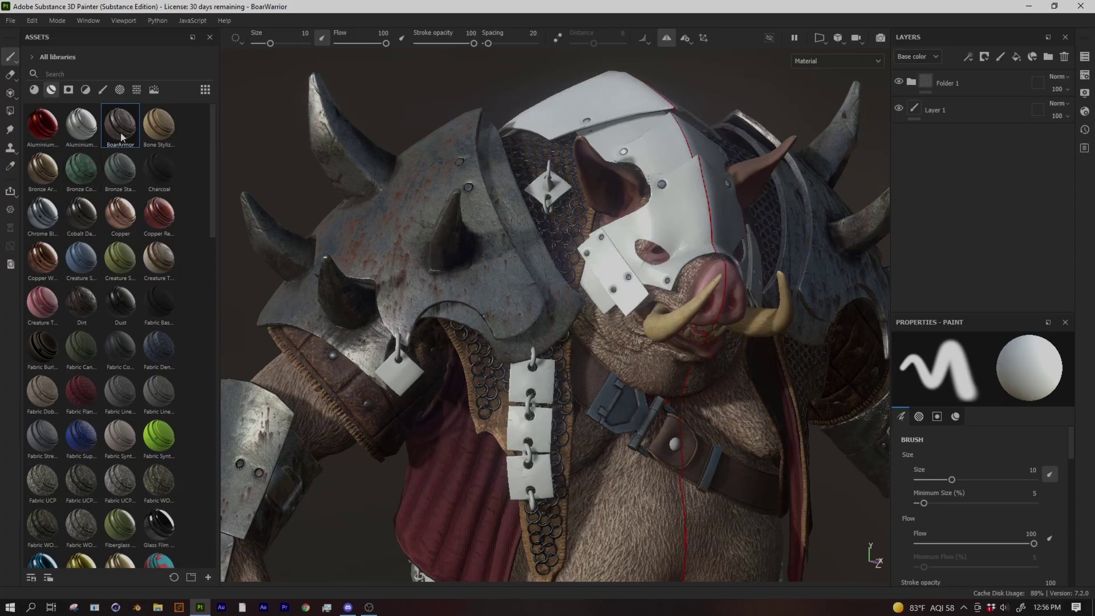
Drag the BoarArmor smart material from Assets onto the armor mesh
mouse_move(122, 137)
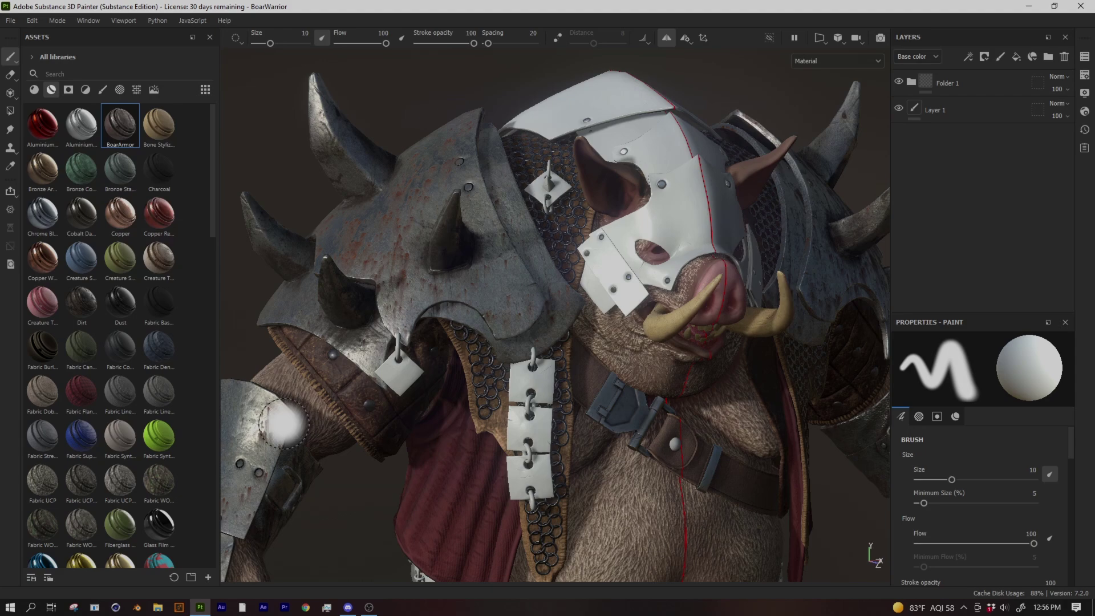
left_click_drag(123, 130, 666, 186)
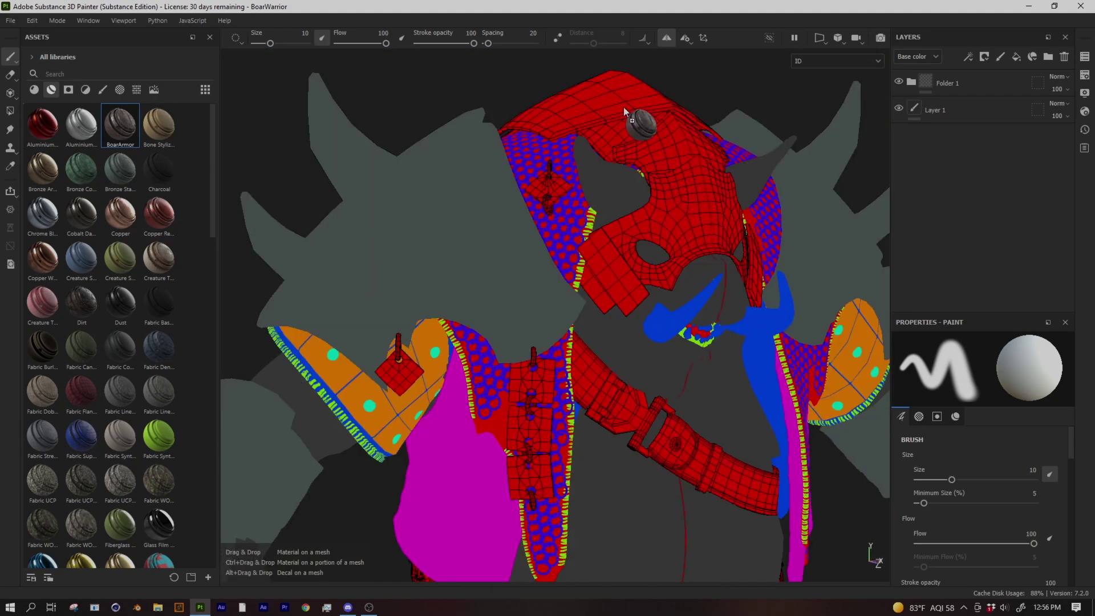
left_click_drag(624, 107, 624, 107)
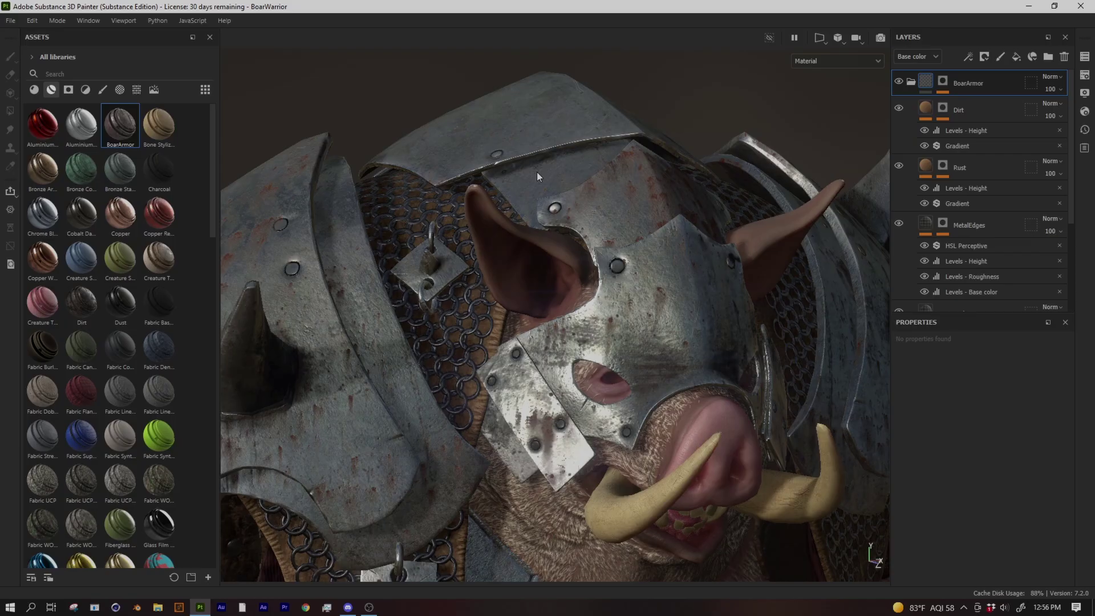
Review the texture channels on the helmet and chest plates, then return to material view
left_click_drag(538, 176, 617, 225, "alt")
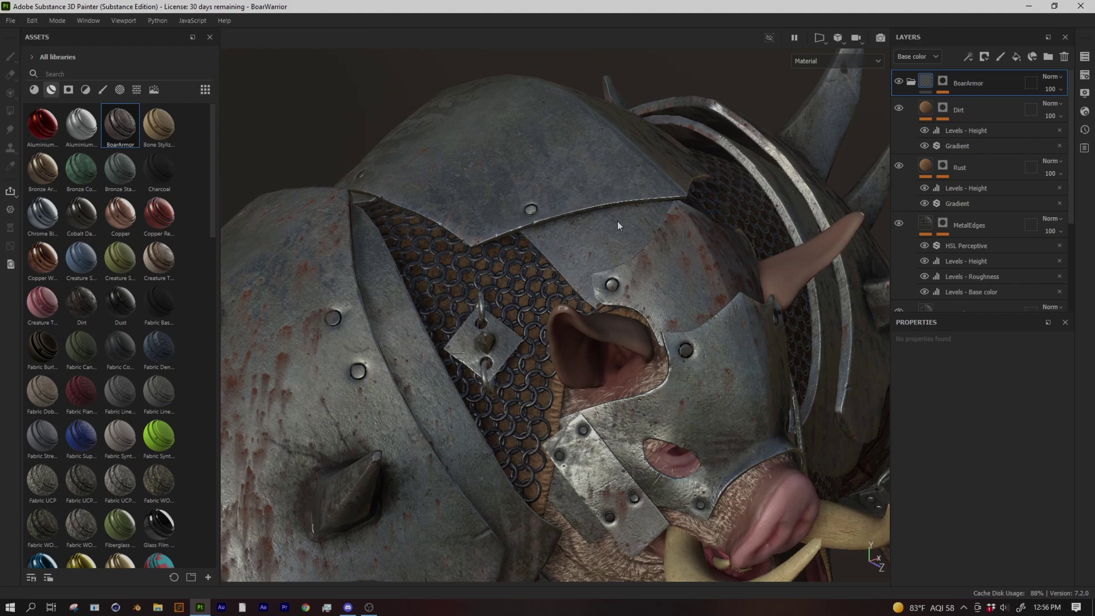
key("c")
key("c")
key("c")
key("c")
key("c")
key("c")
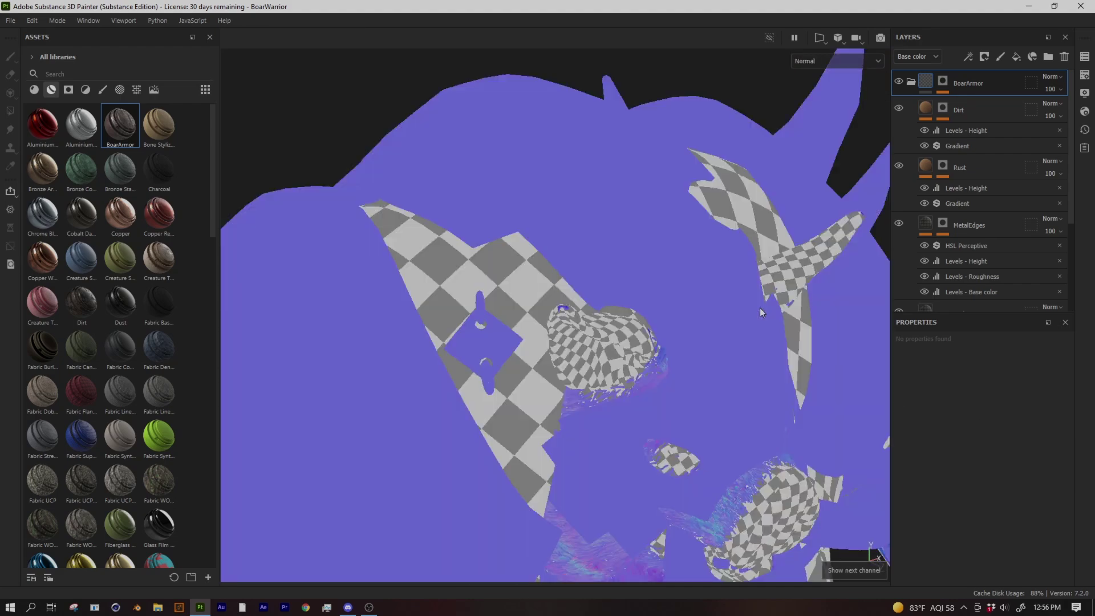
scroll(499, 227, "up", 3)
scroll(498, 227, "up", 2)
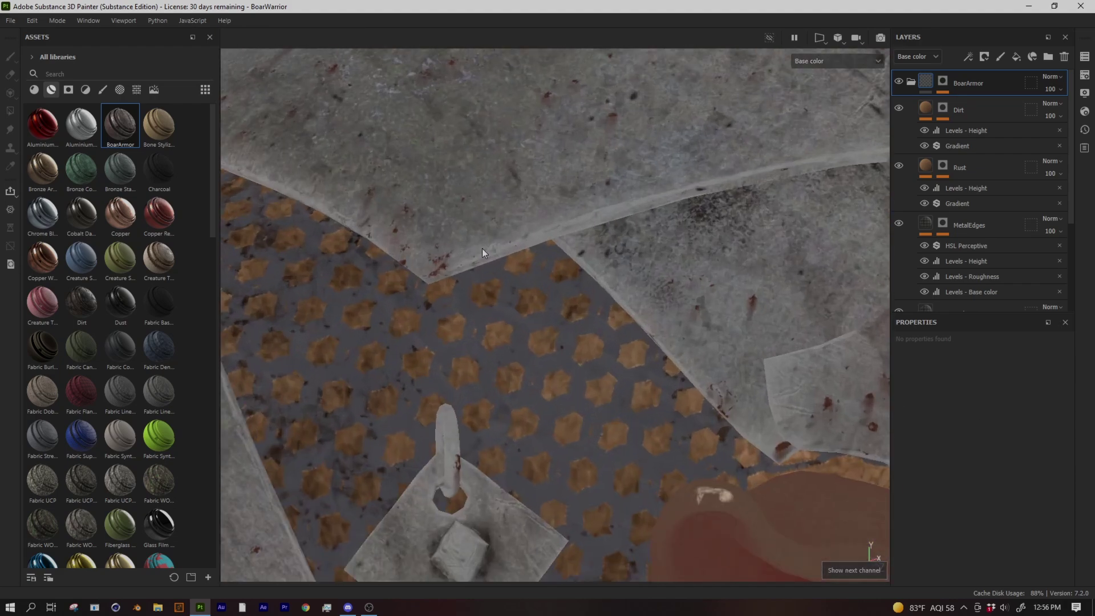
left_click_drag(612, 217, 481, 258, "alt")
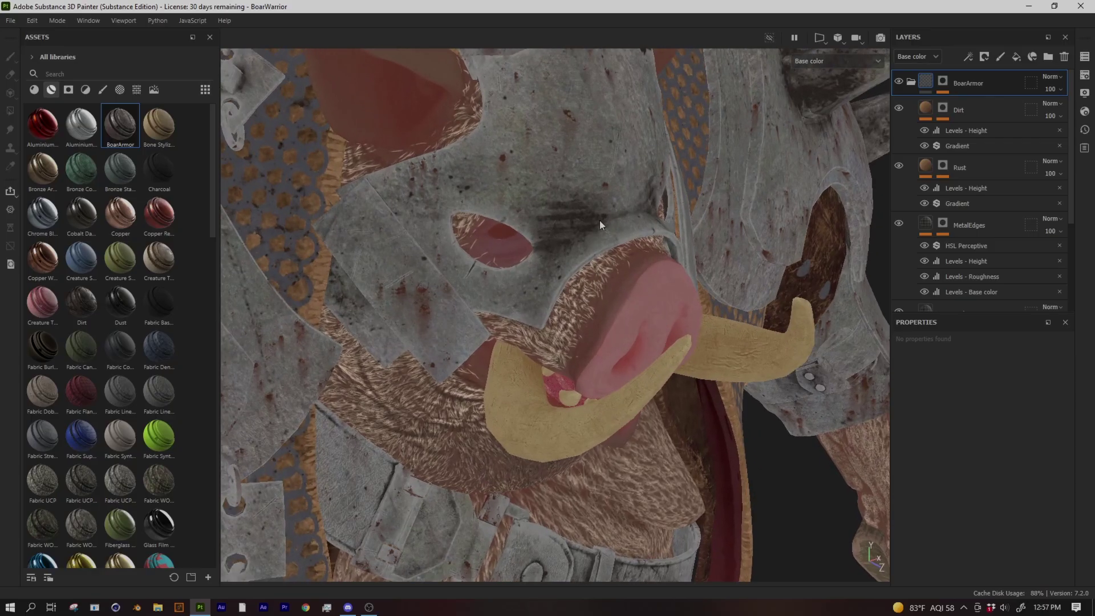
left_click_drag(465, 468, 570, 227, "alt")
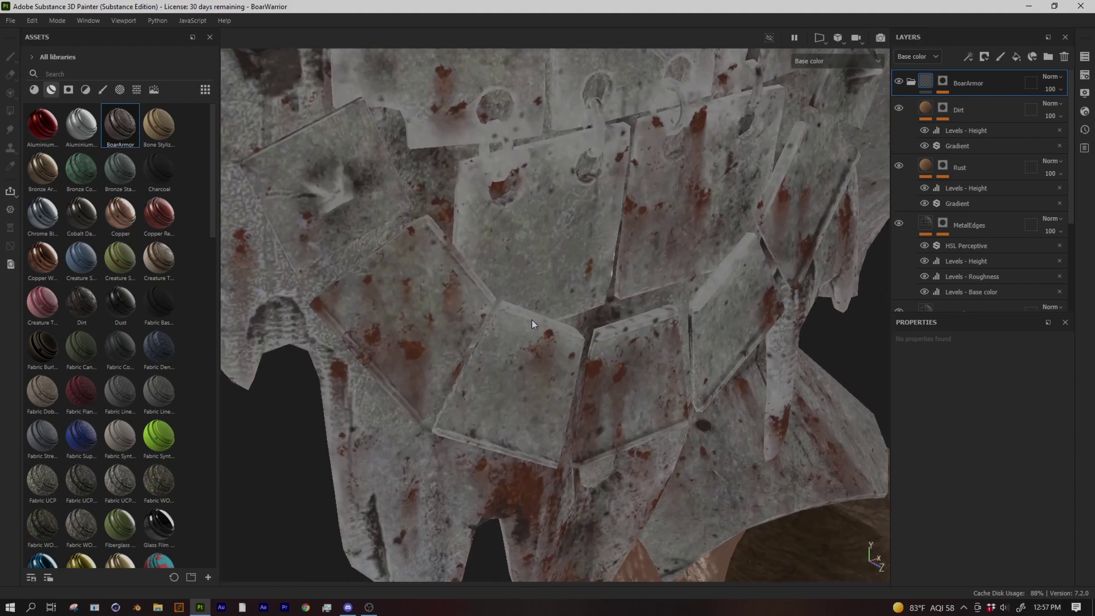
left_click_drag(556, 441, 437, 258, "alt")
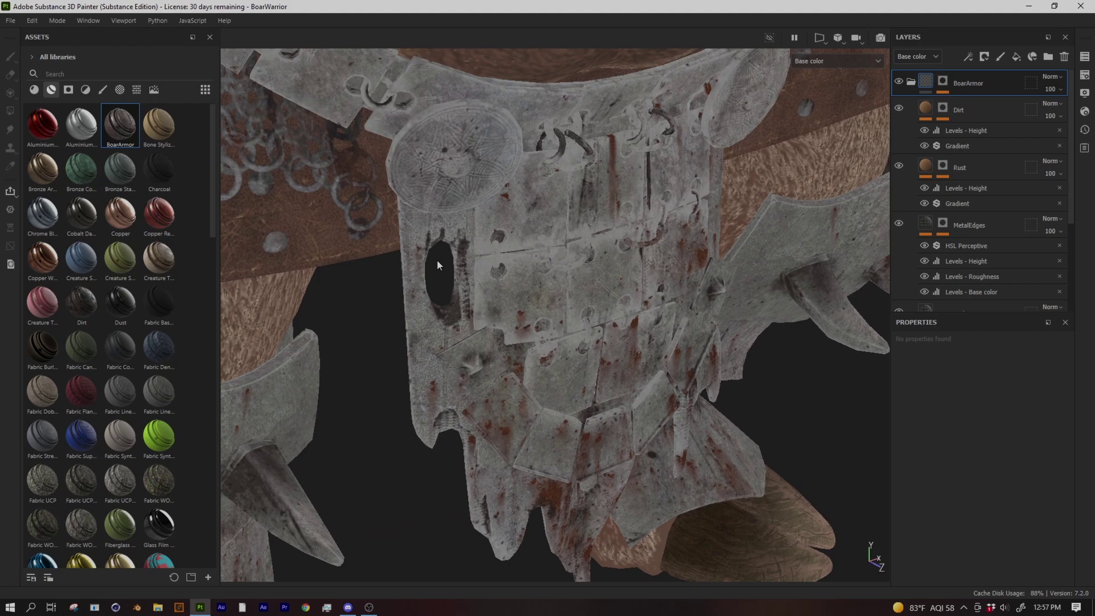
key("m")
left_click_drag(559, 310, 519, 417, "alt")
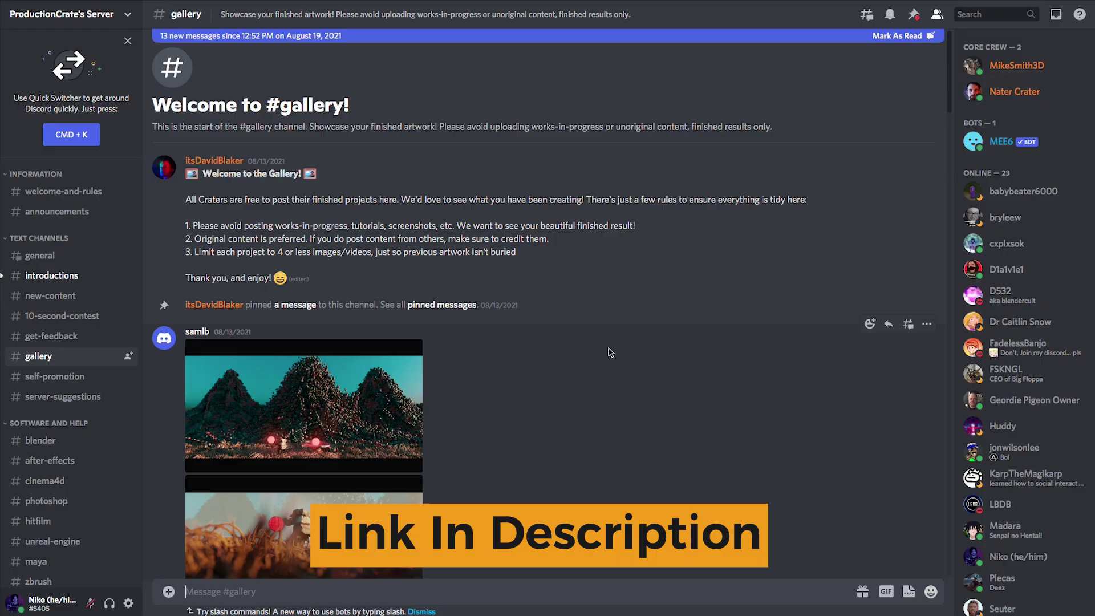
Scroll down through the artwork posts in ProductionCrate's #gallery channel
scroll(683, 418, "down", 5)
scroll(683, 418, "down", 8)
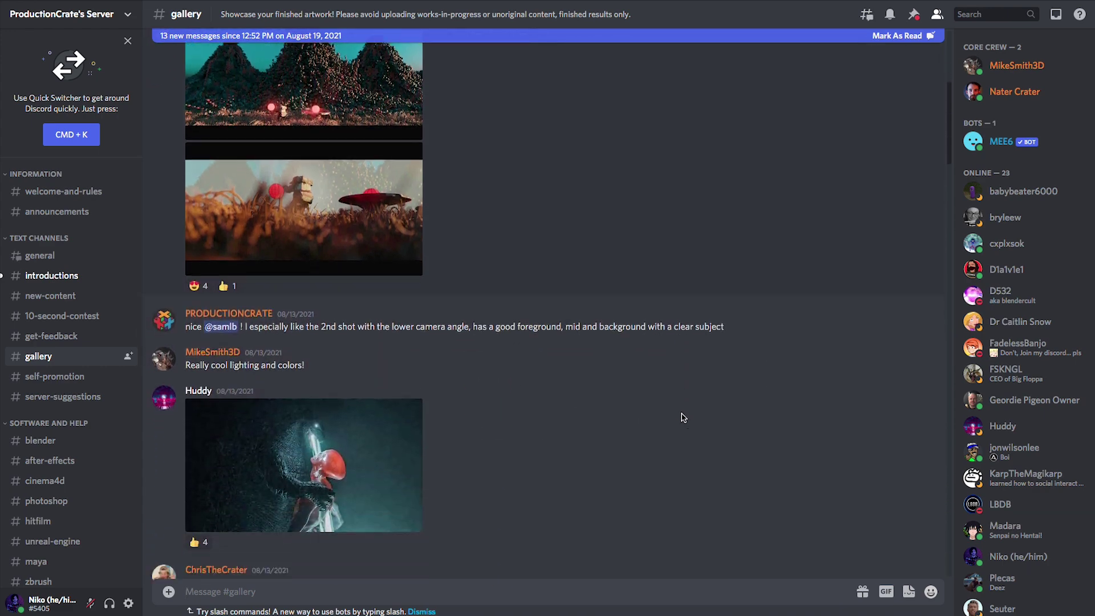